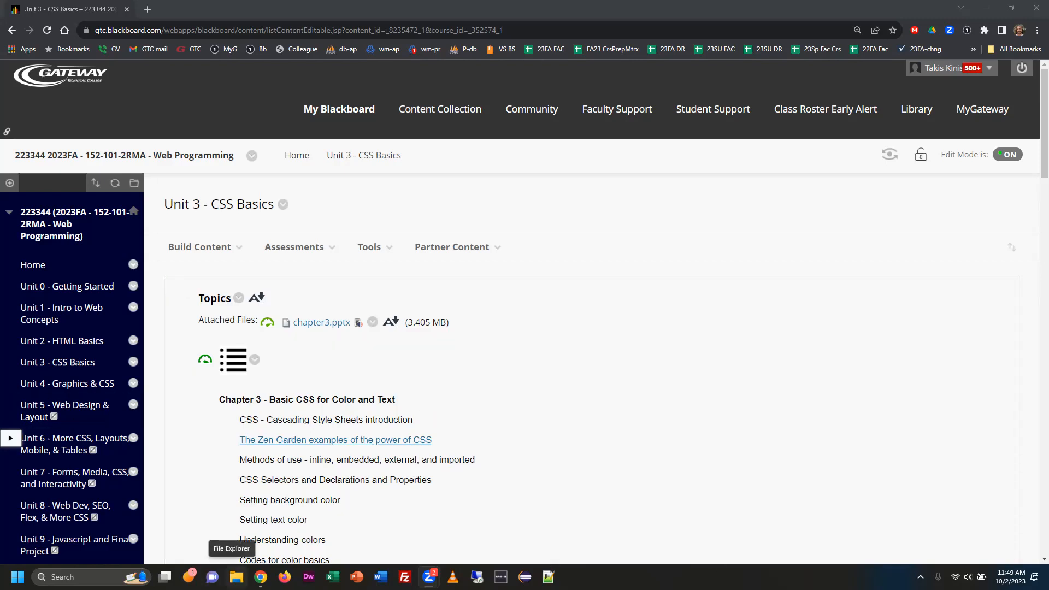
Launch Visual Studio Code.
key(super)
text(visual)
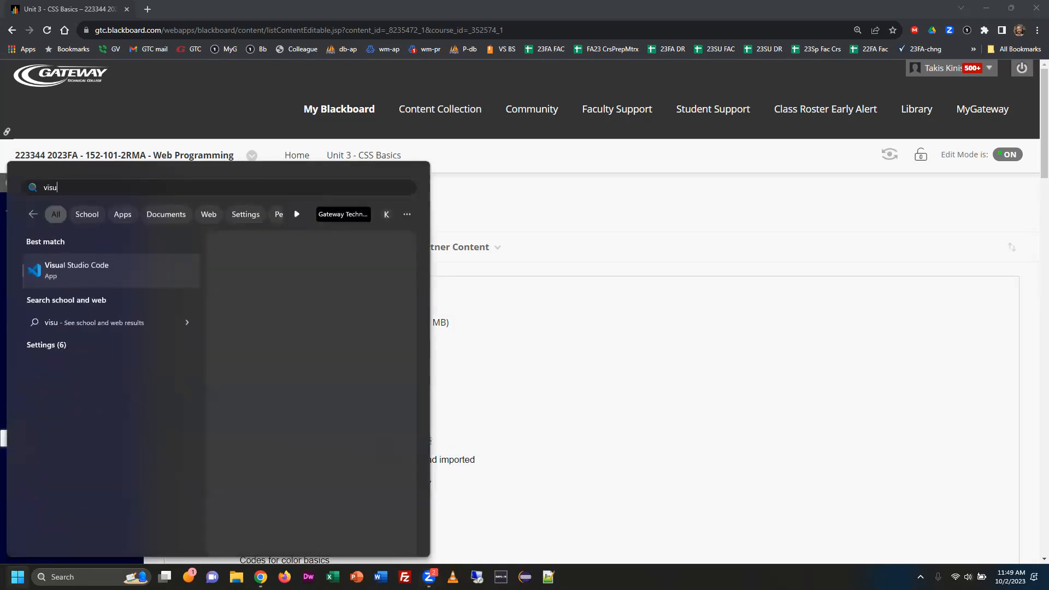
key(Return)
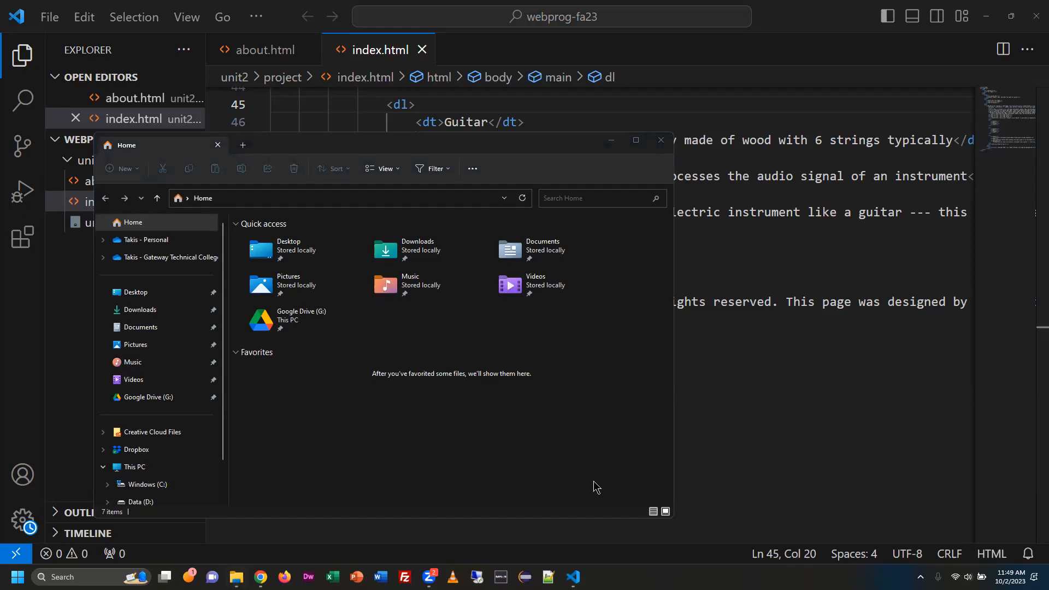
In File Explorer, open the ccccc folder under My Drive > __prometheus-util-accts on Google Drive (G:) and reposition the window.
click(145, 398)
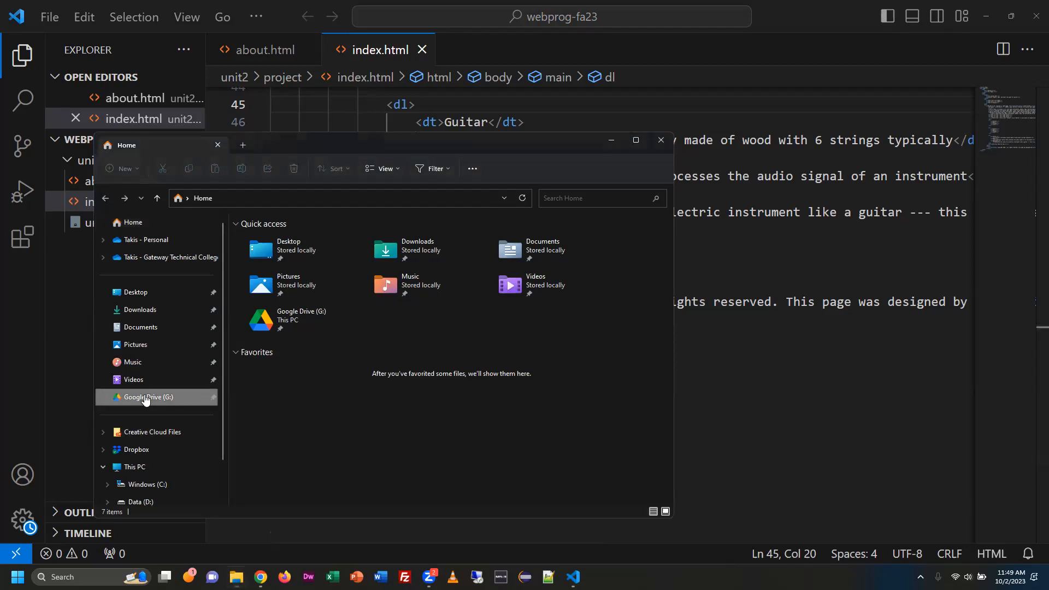
click(275, 240)
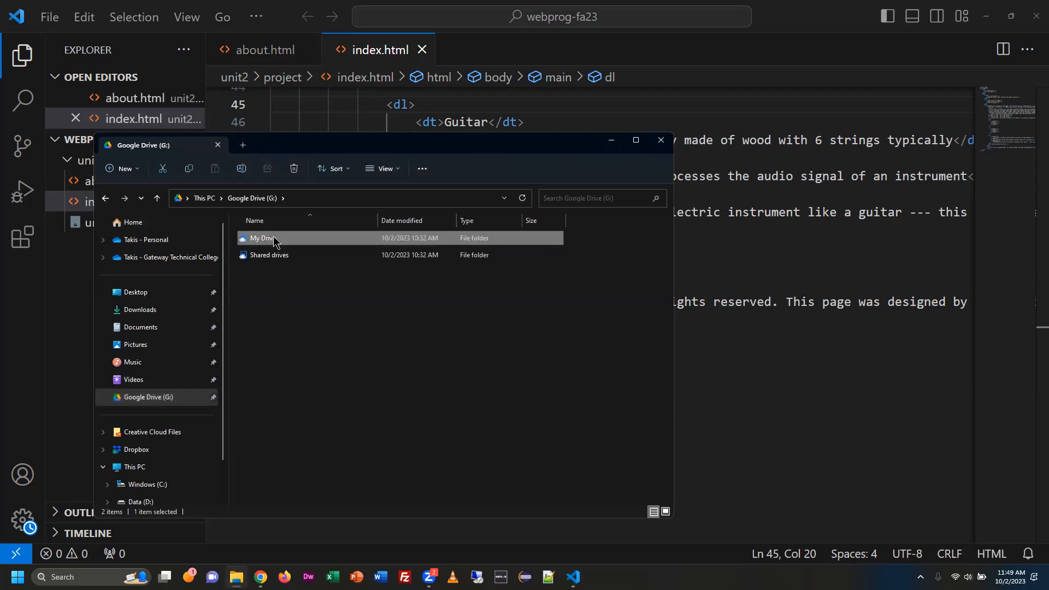
double_click(274, 241)
click(298, 309)
double_click(297, 312)
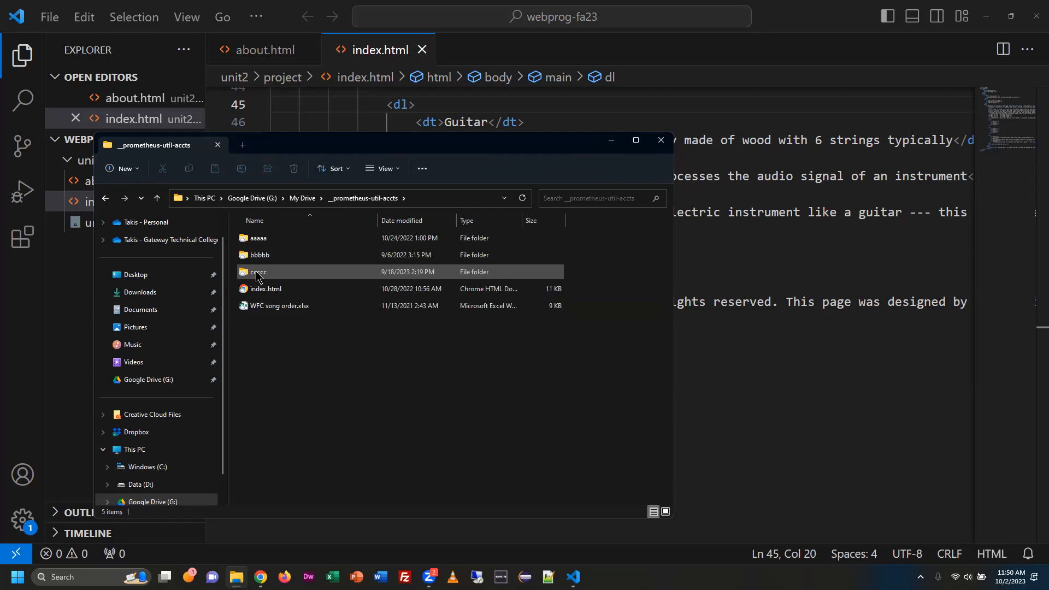
double_click(257, 273)
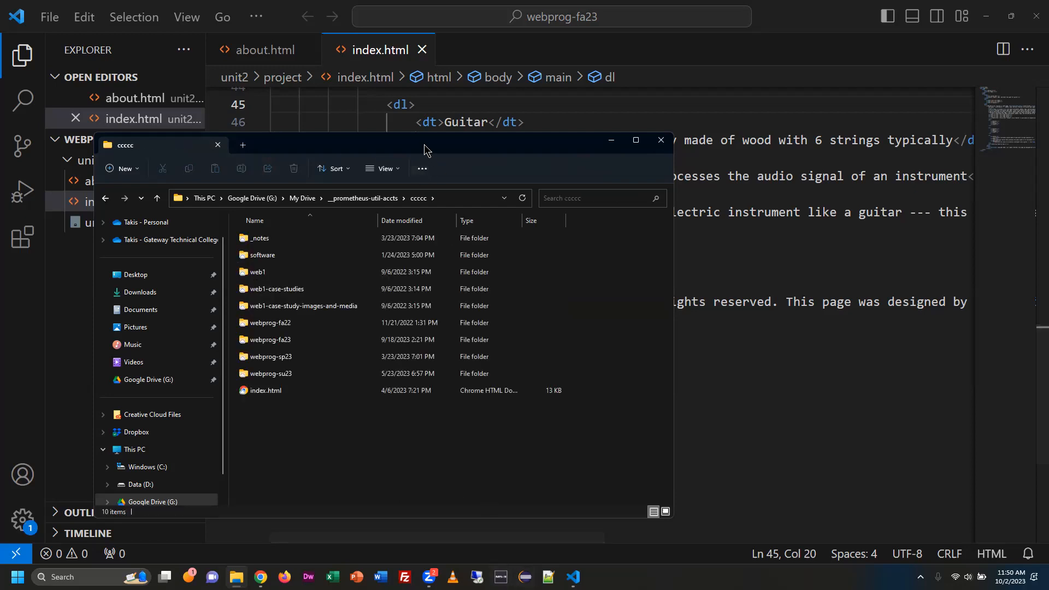
drag(424, 145, 355, 45)
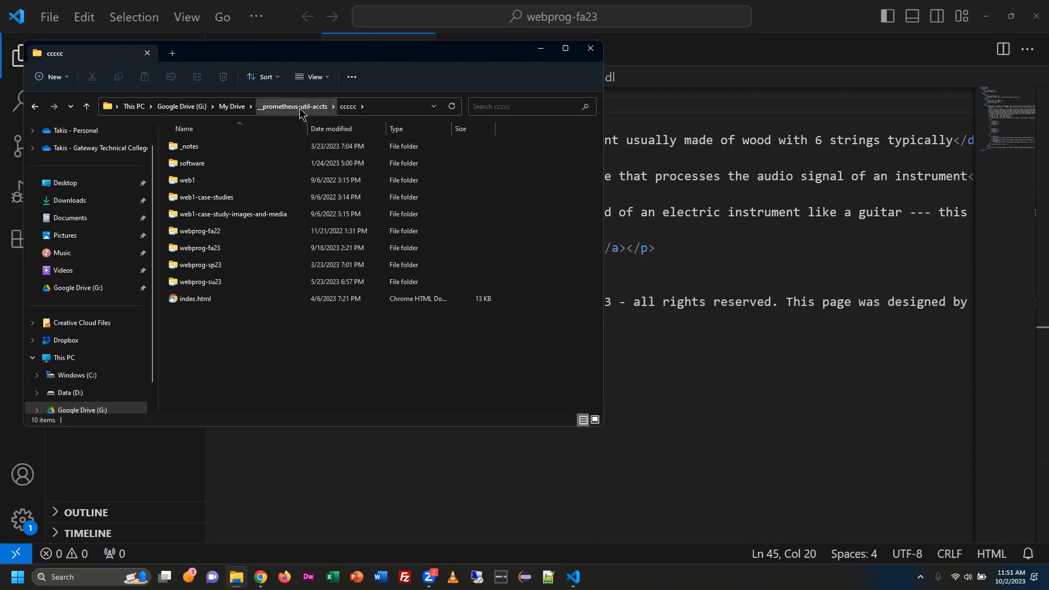
View the My Drive folder list and the local folder Documents > Gateway3 > Web Programming > unit2.
click(181, 106)
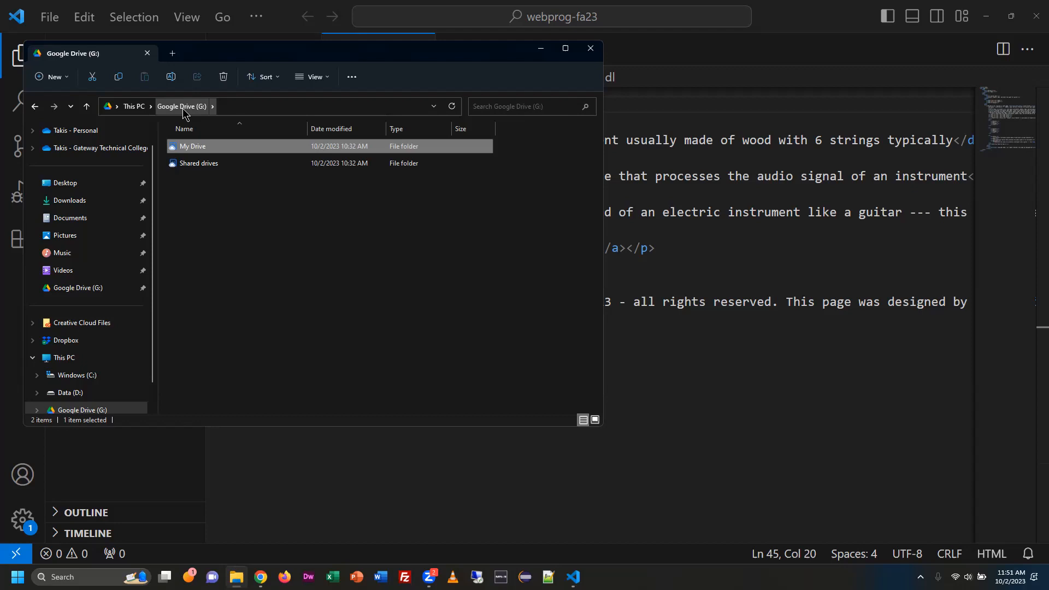
double_click(197, 147)
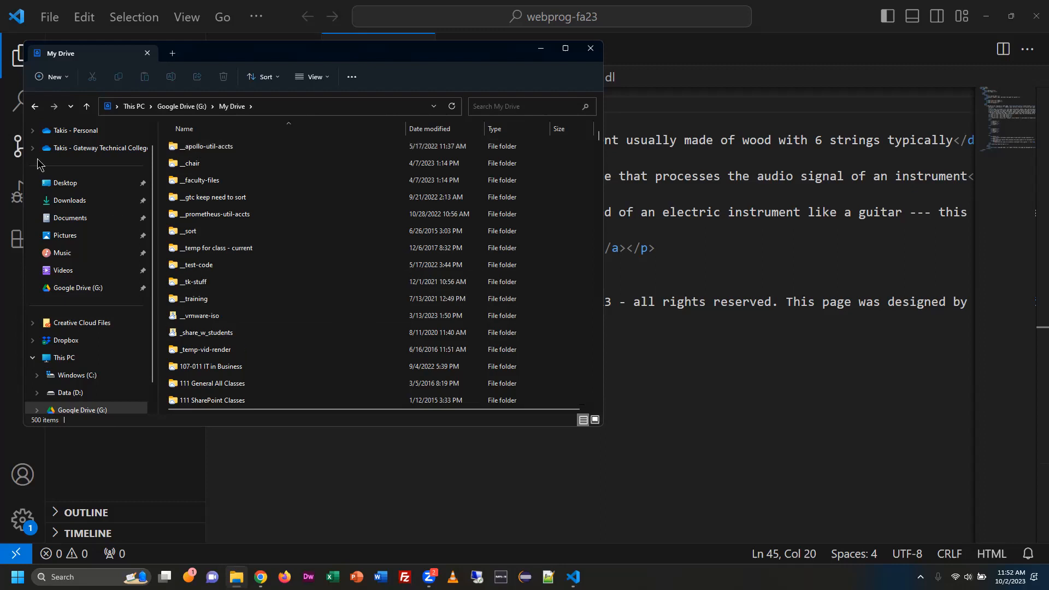
click(76, 218)
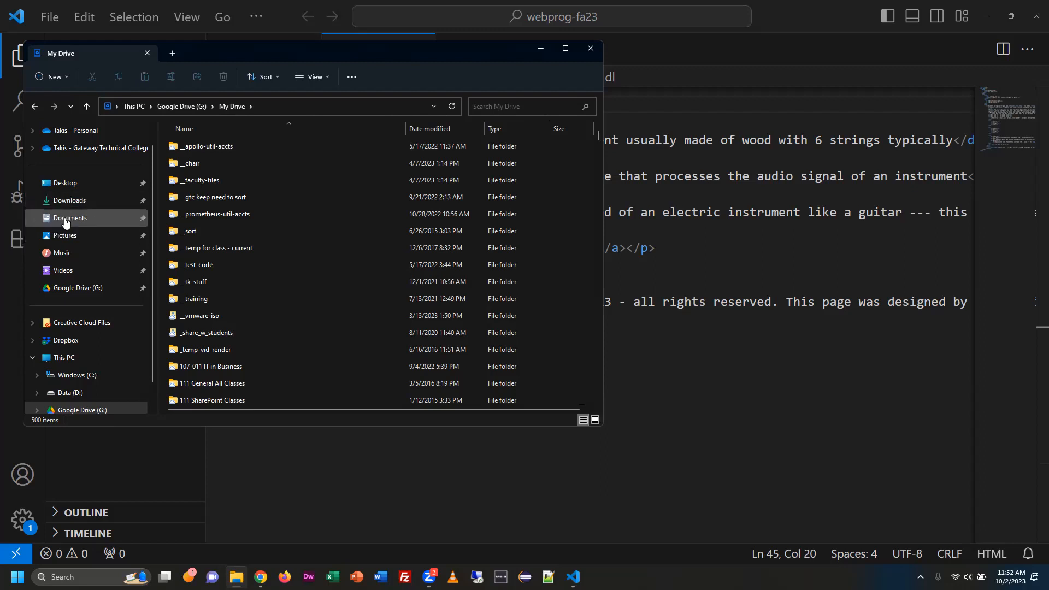
click(380, 106)
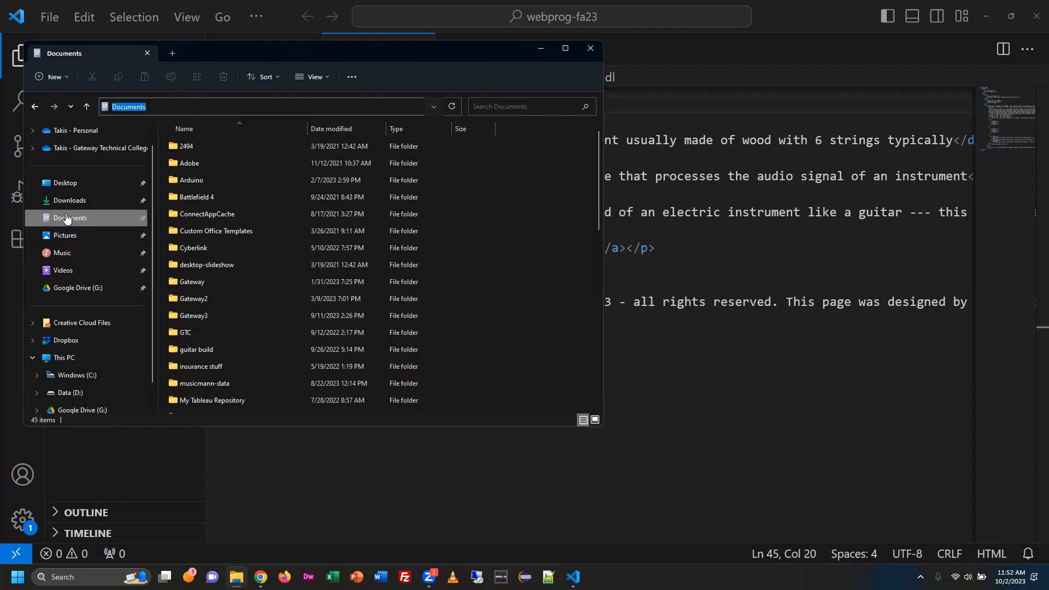
double_click(178, 317)
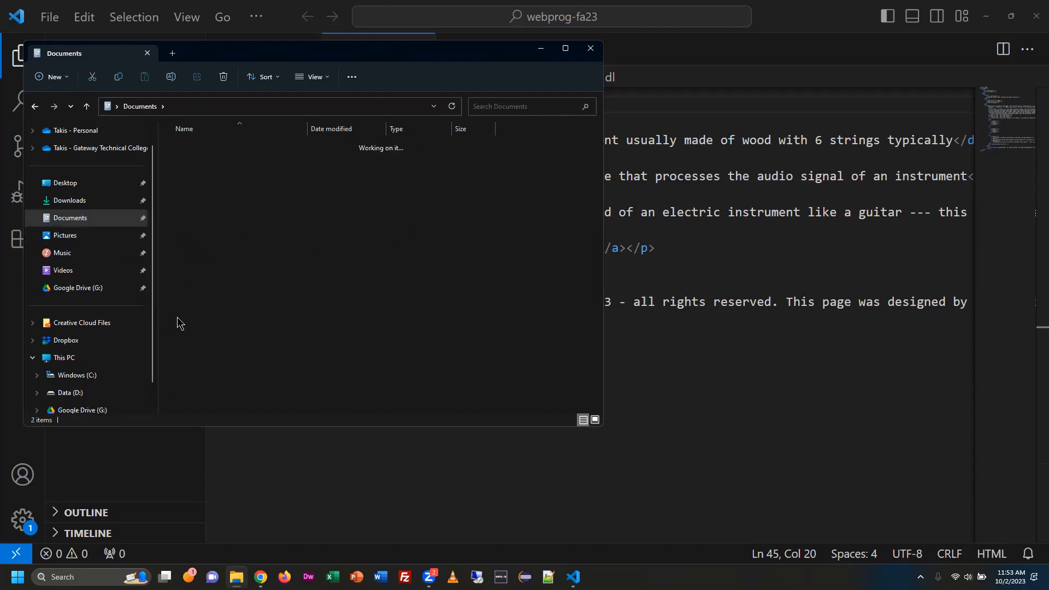
double_click(216, 164)
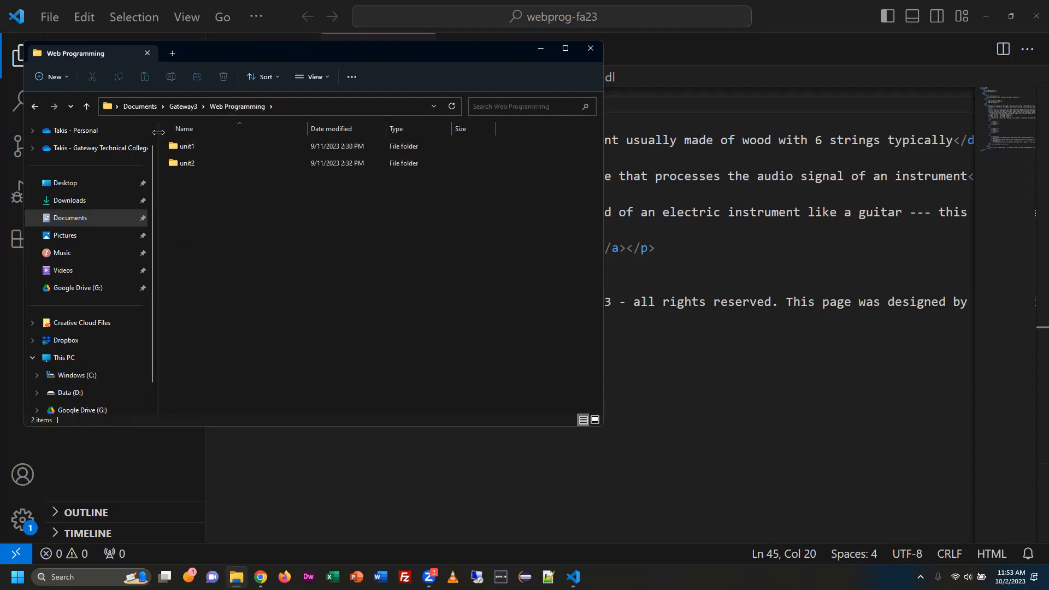
double_click(198, 164)
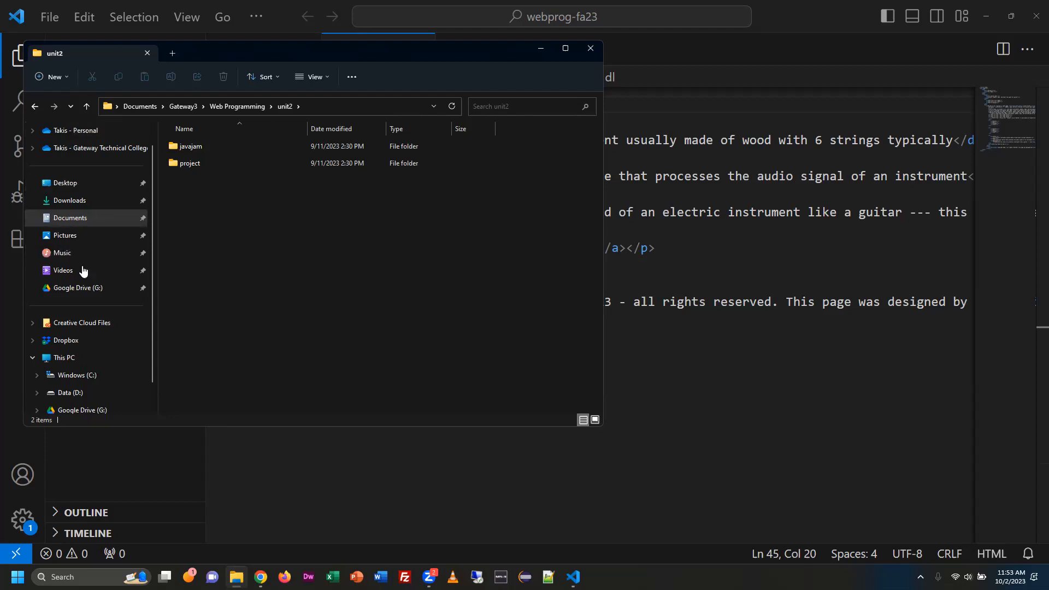
Open My Drive > __prometheus-util-accts > ccccc > webprog-fa23 > unit2 on Google Drive and check the contents of its project folder.
click(88, 288)
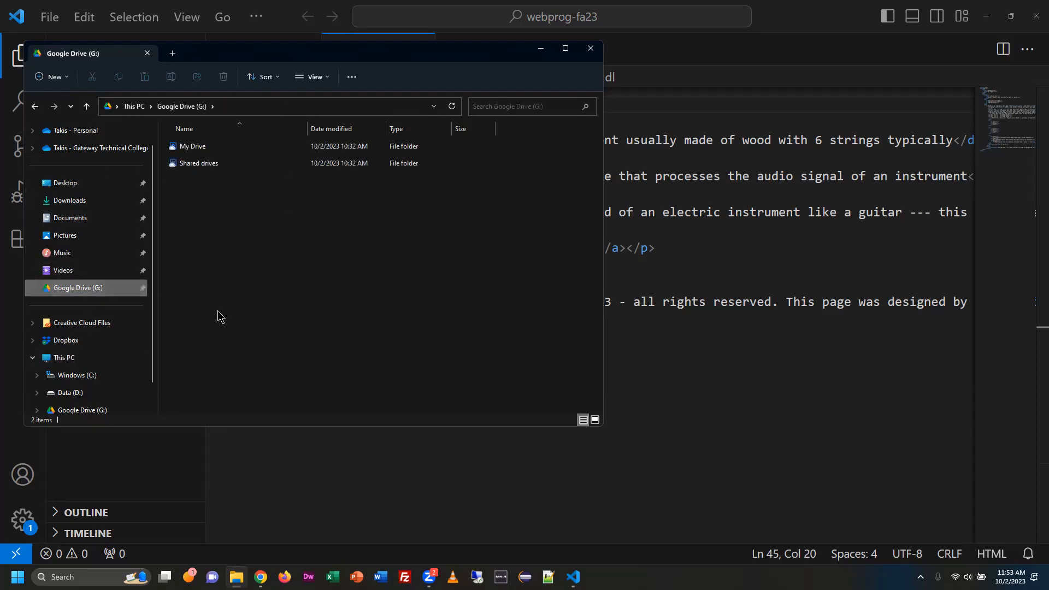
double_click(197, 146)
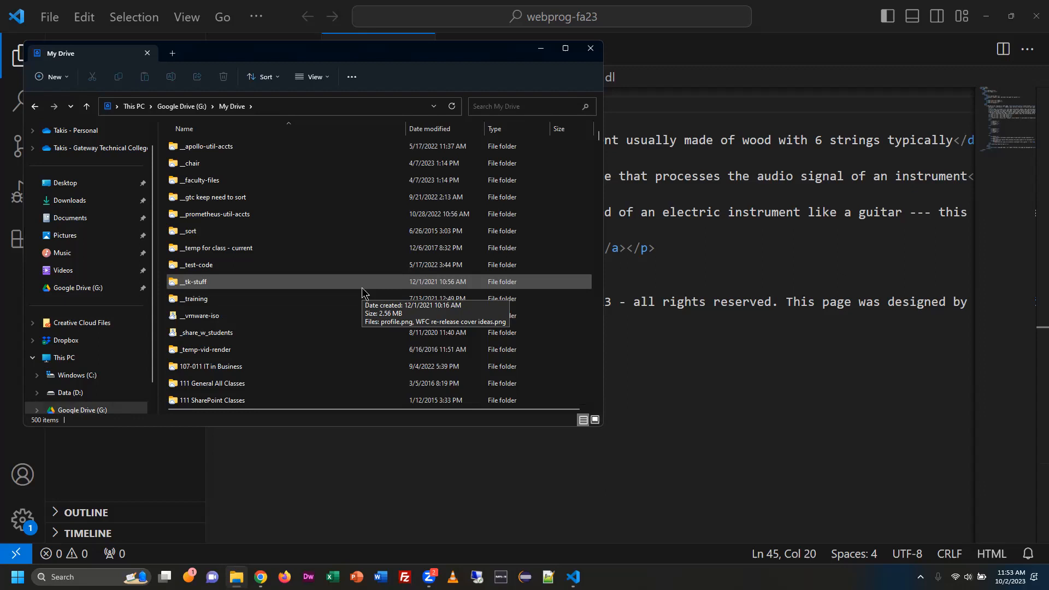
double_click(223, 217)
double_click(191, 181)
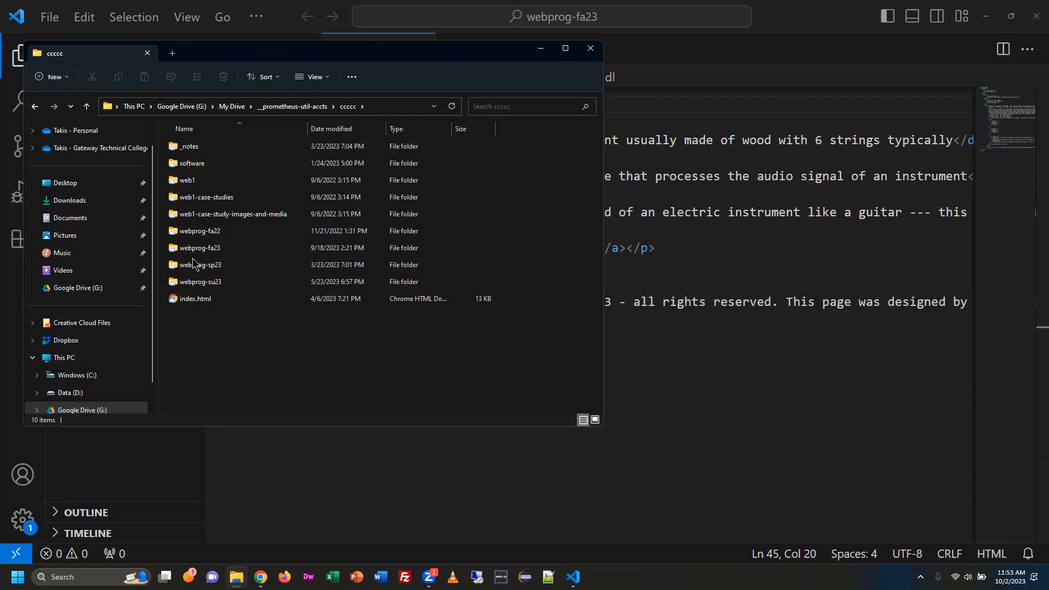
click(210, 252)
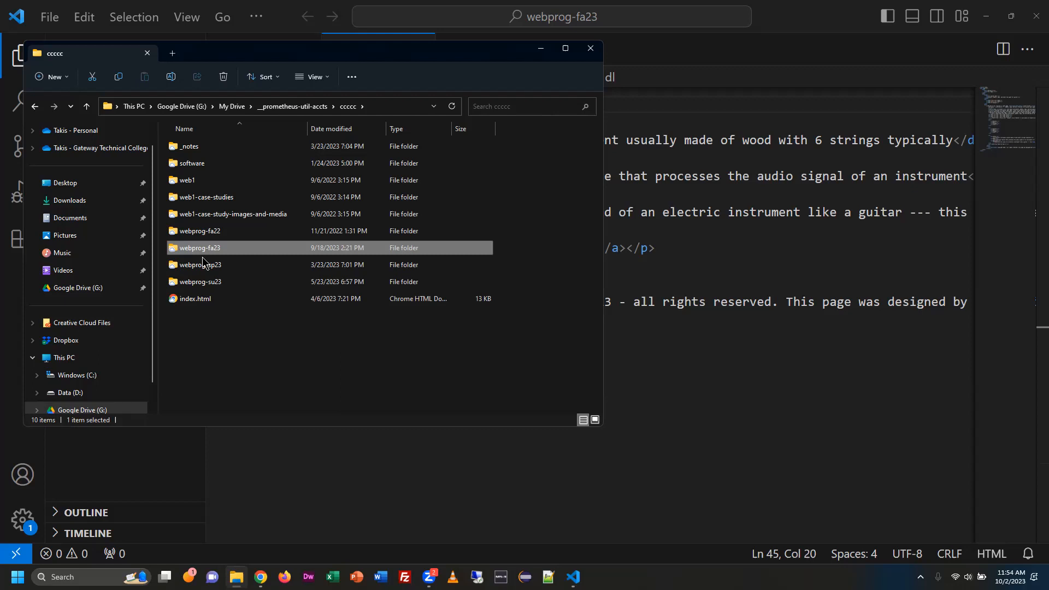
double_click(212, 249)
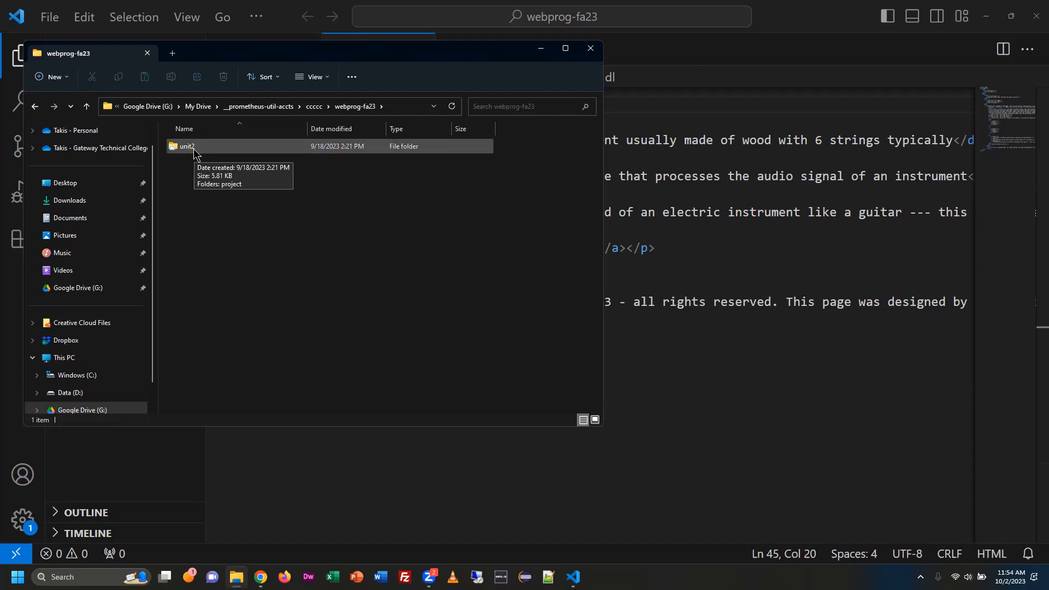
double_click(195, 152)
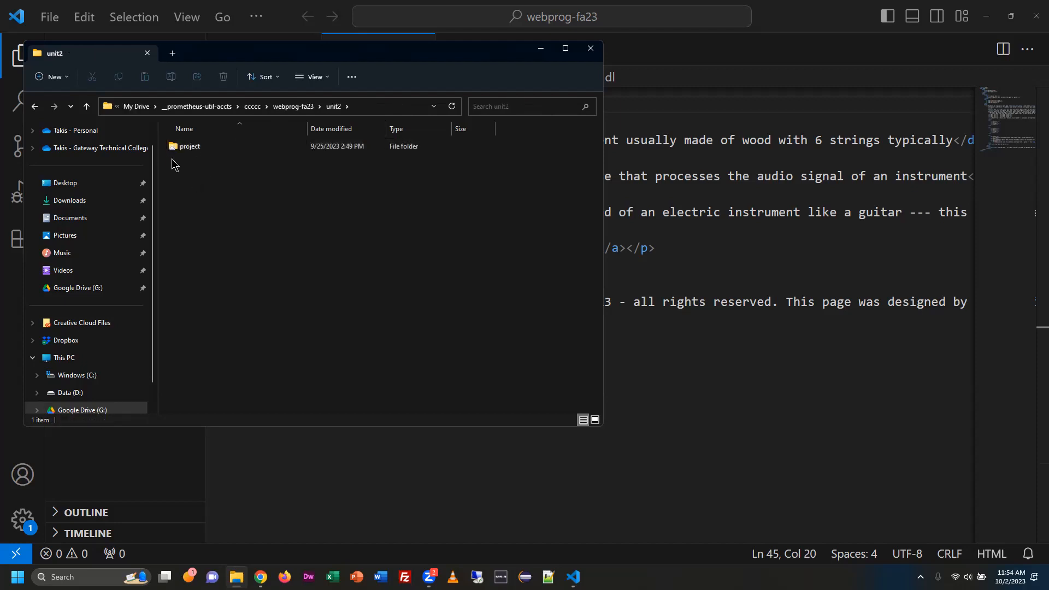
double_click(181, 148)
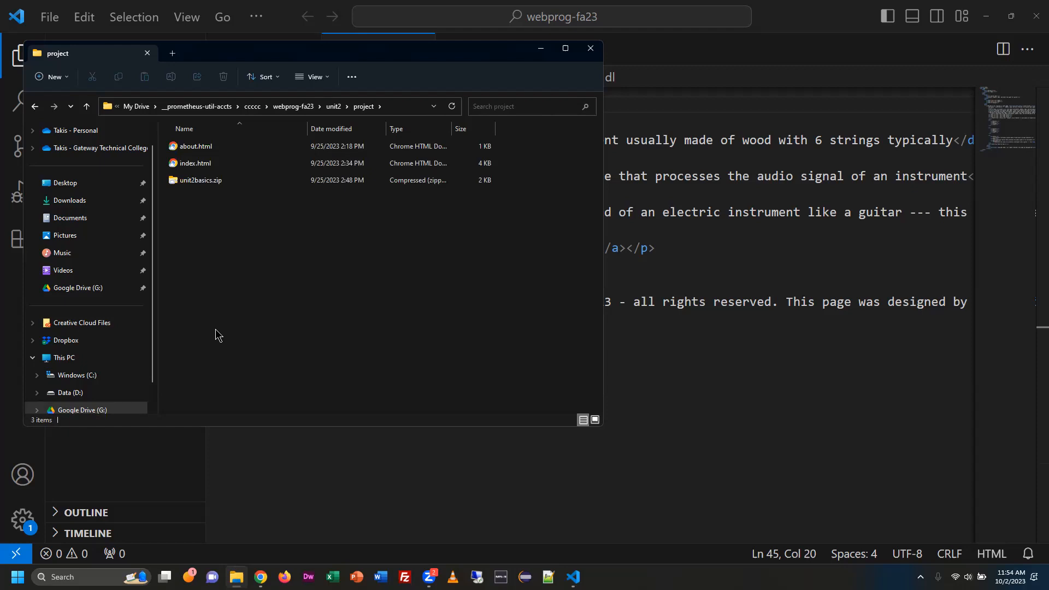
click(334, 106)
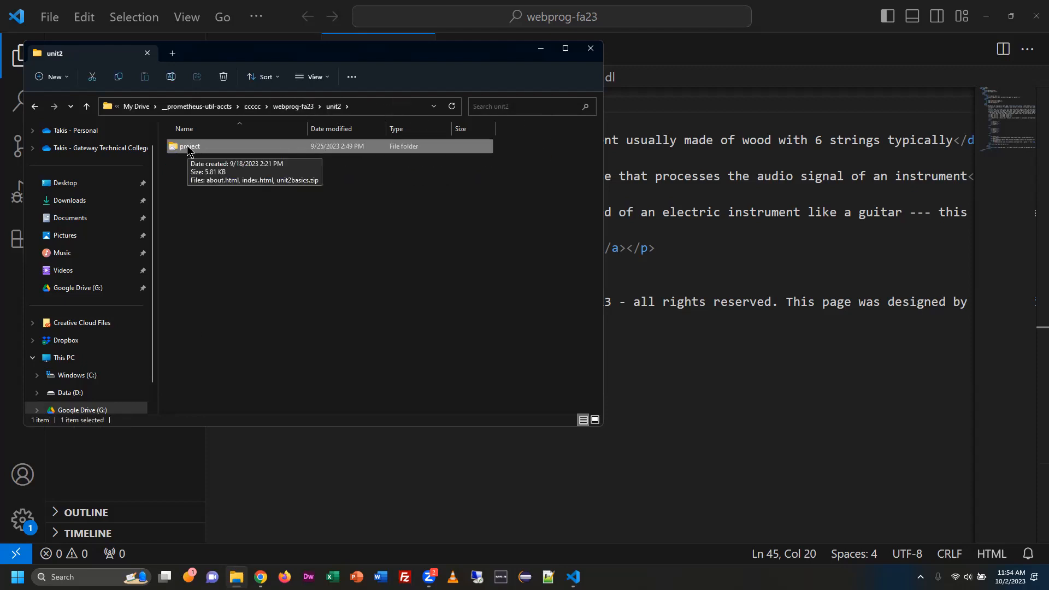
click(182, 172)
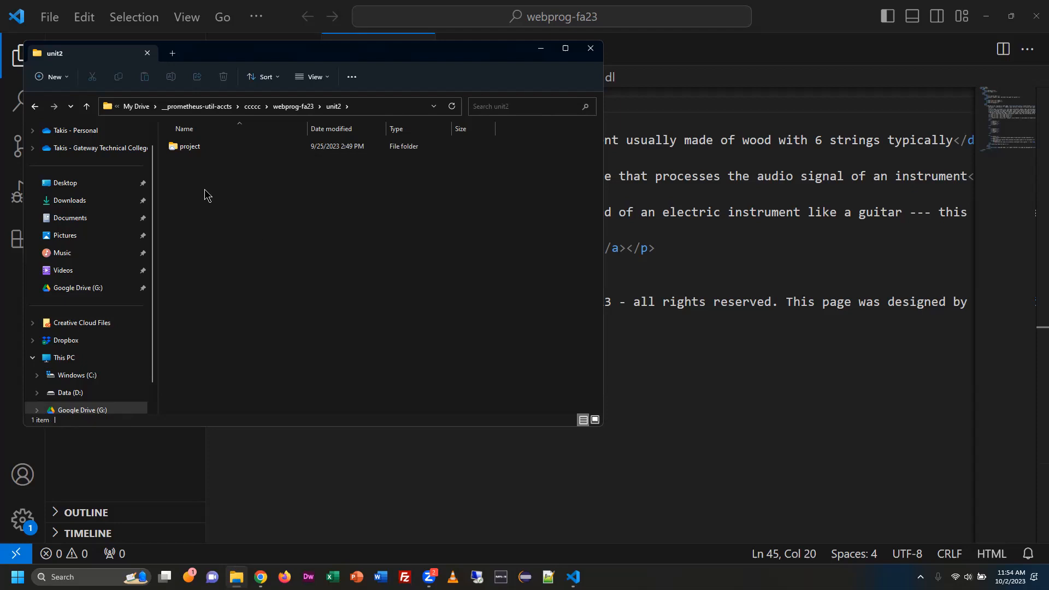
Launch FileZilla.
click(405, 576)
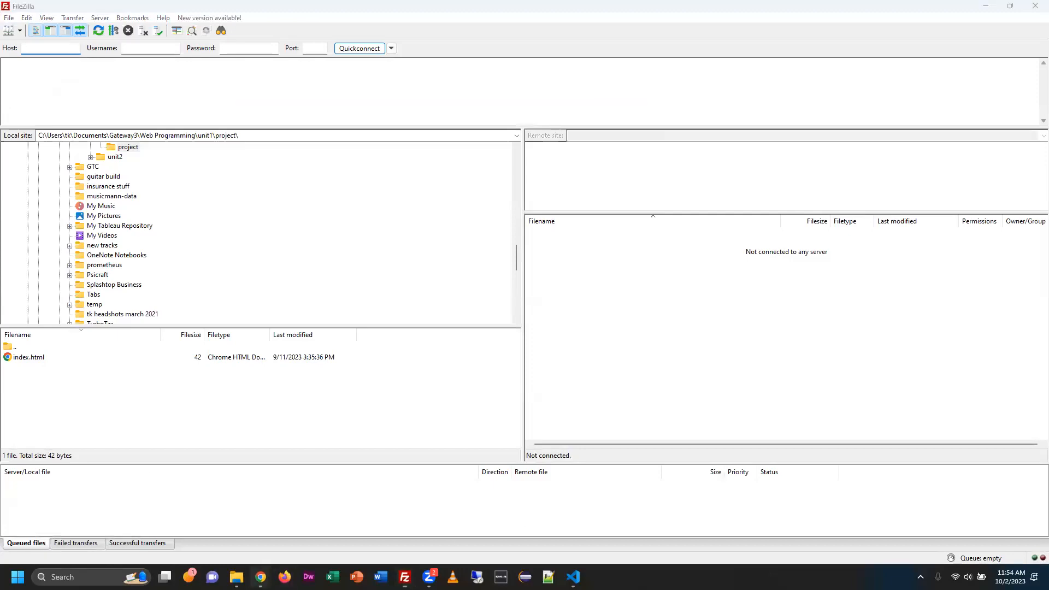
Switch to Blackboard in Chrome and look up the Prometheus Acct username/password item in the course's My Grades list.
mouse_move(260, 577)
click(300, 525)
scroll(92, 359, down, 4)
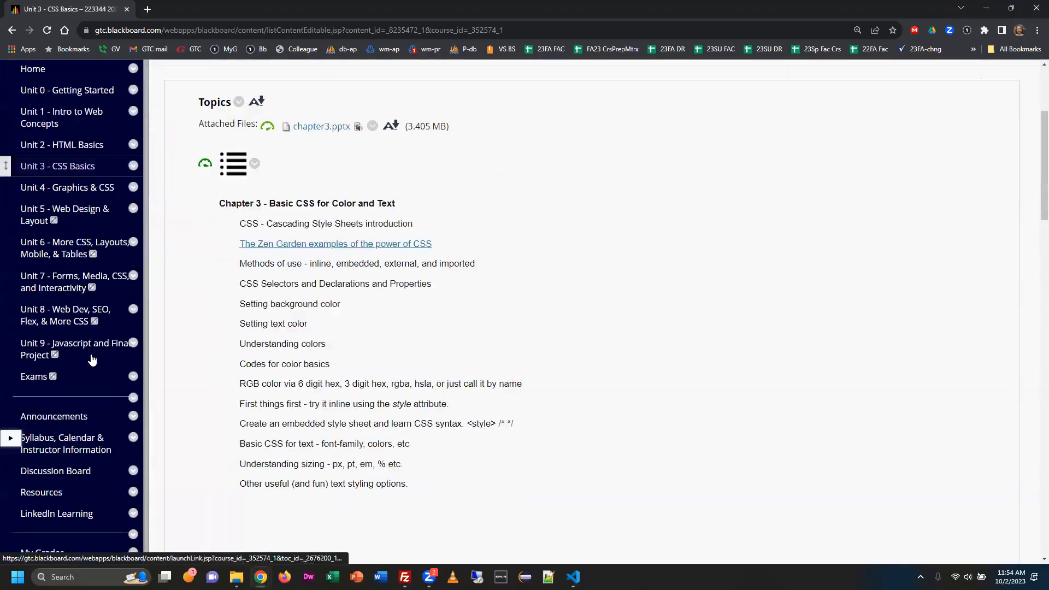
scroll(92, 359, down, 4)
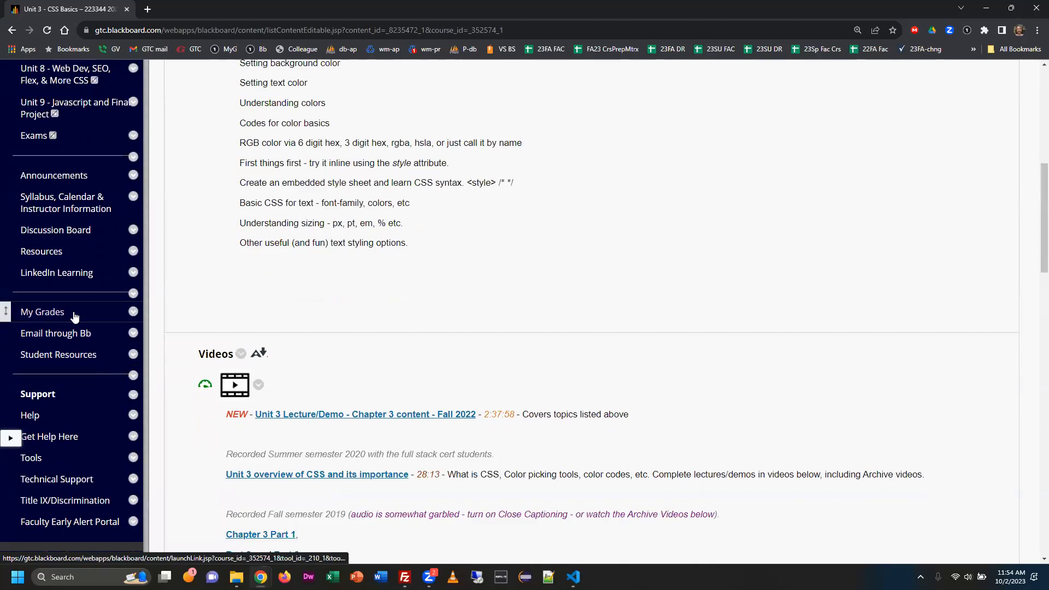
click(75, 315)
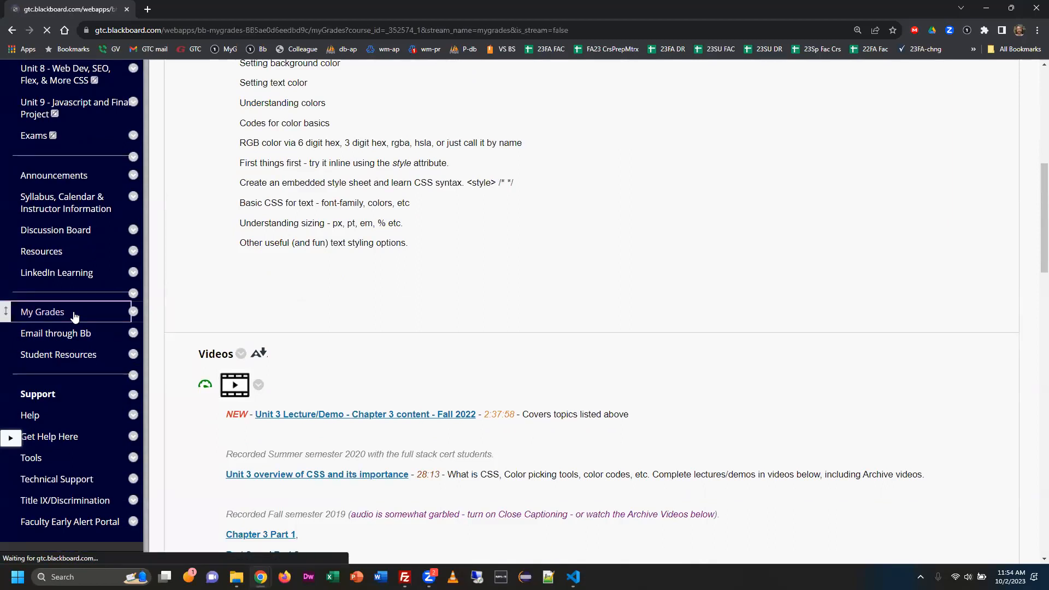
scroll(206, 339, down, 3)
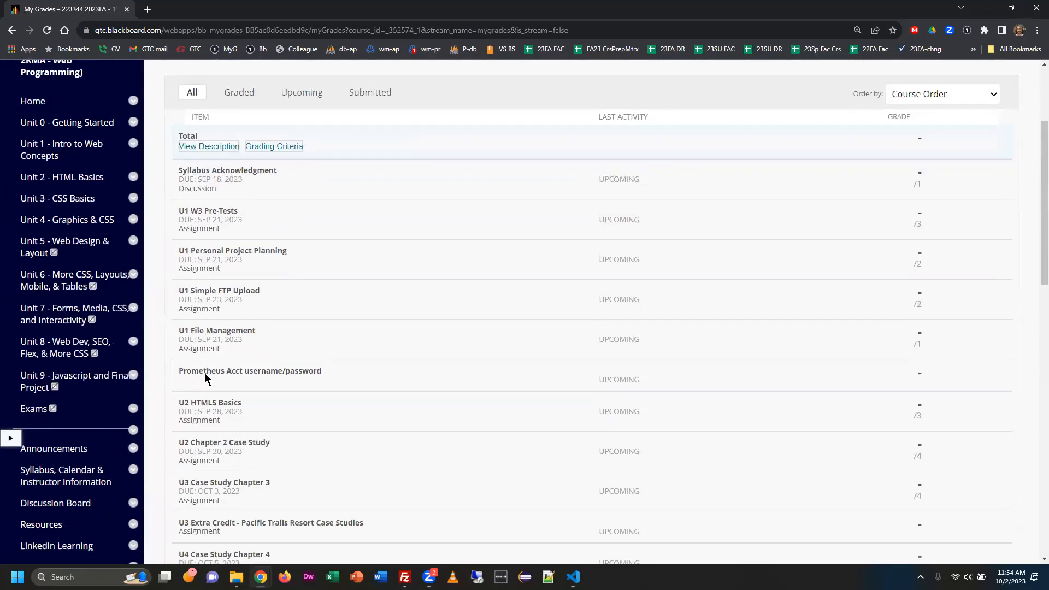
scroll(38, 374, down, 4)
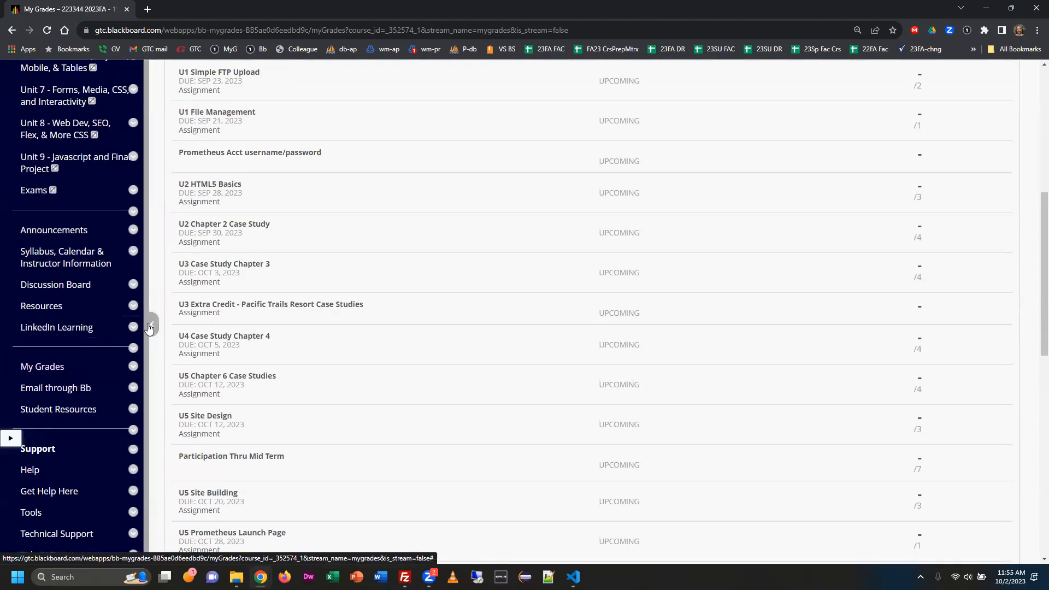
click(149, 328)
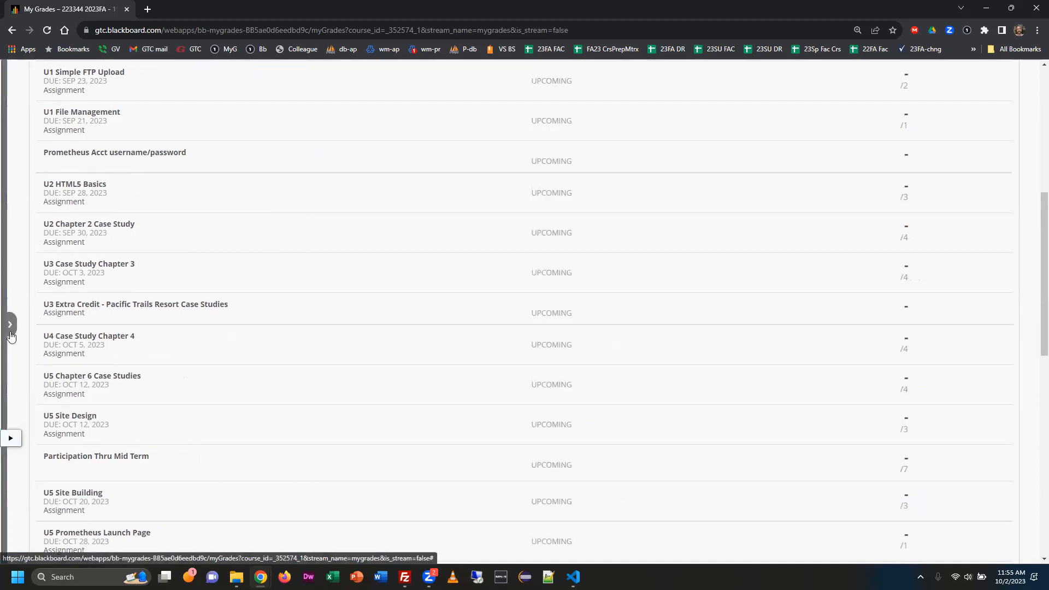
click(10, 325)
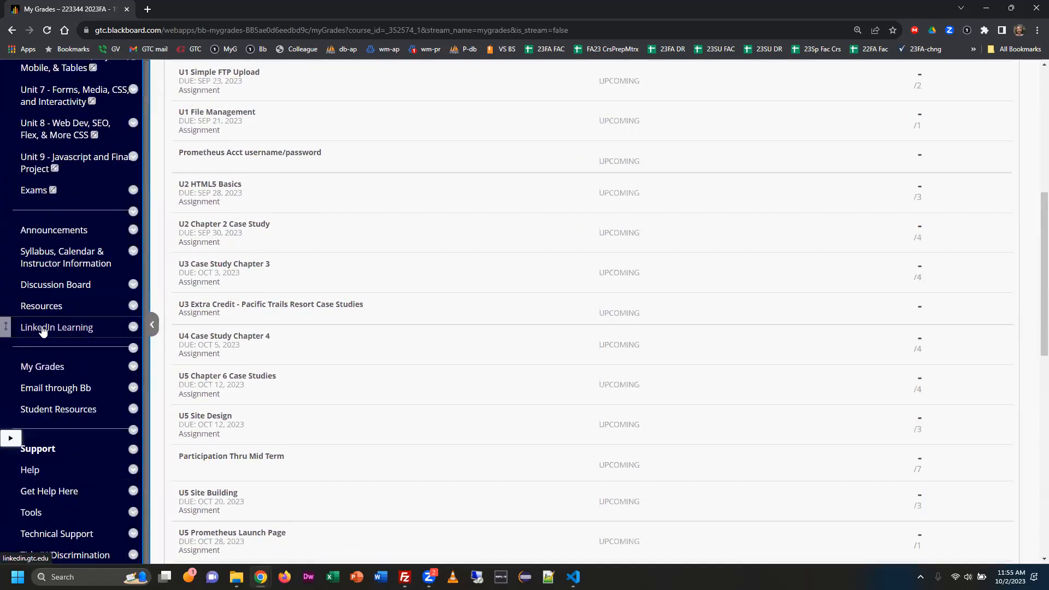
click(152, 328)
click(9, 328)
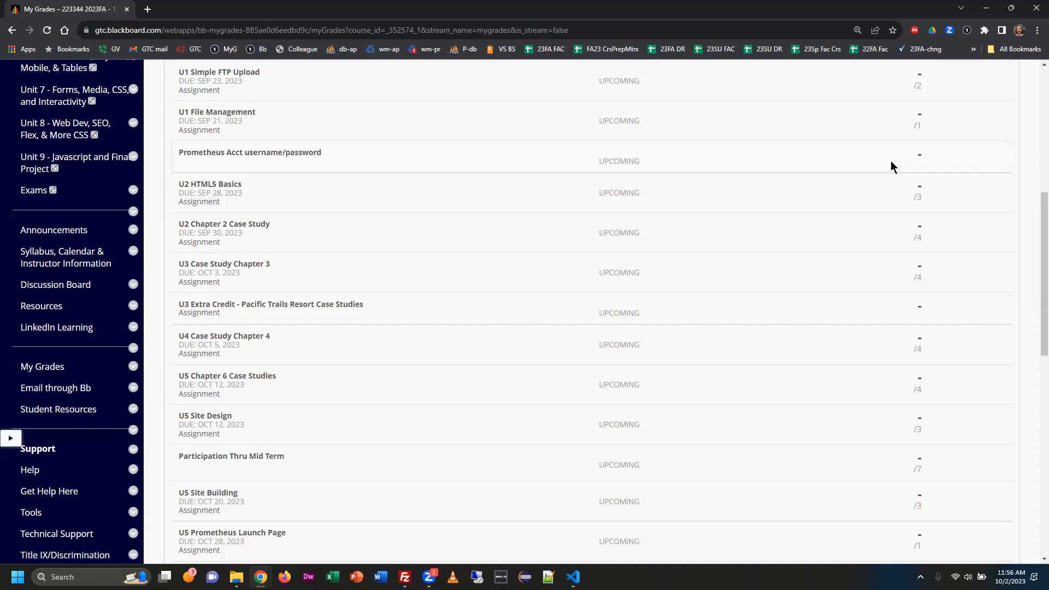
Switch back to FileZilla, dismiss the update notice and enter prometheus.gtc.edu as the host.
key(alt+Tab)
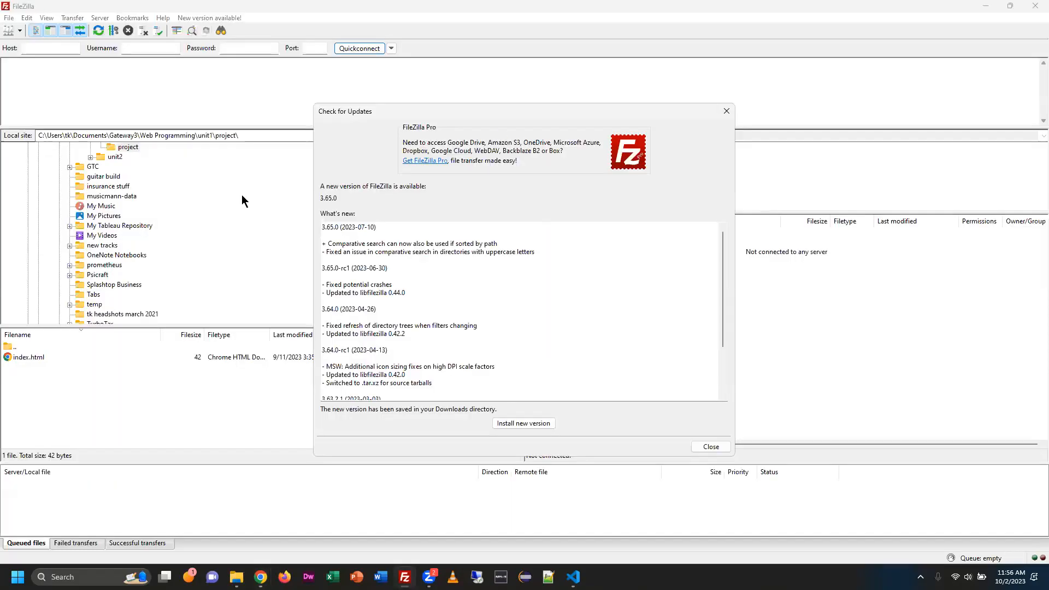
click(710, 446)
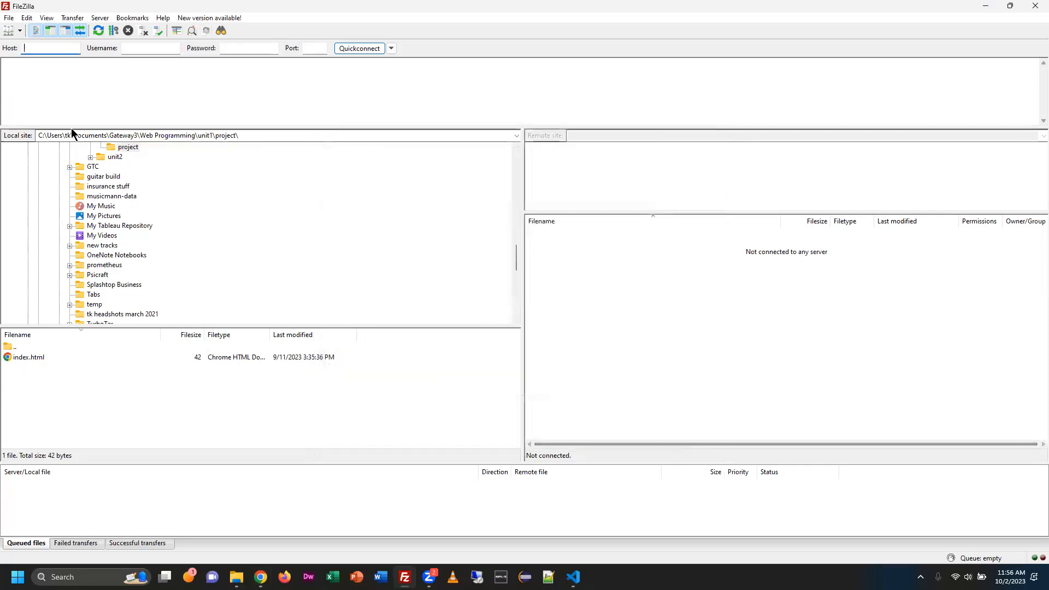
text(pro)
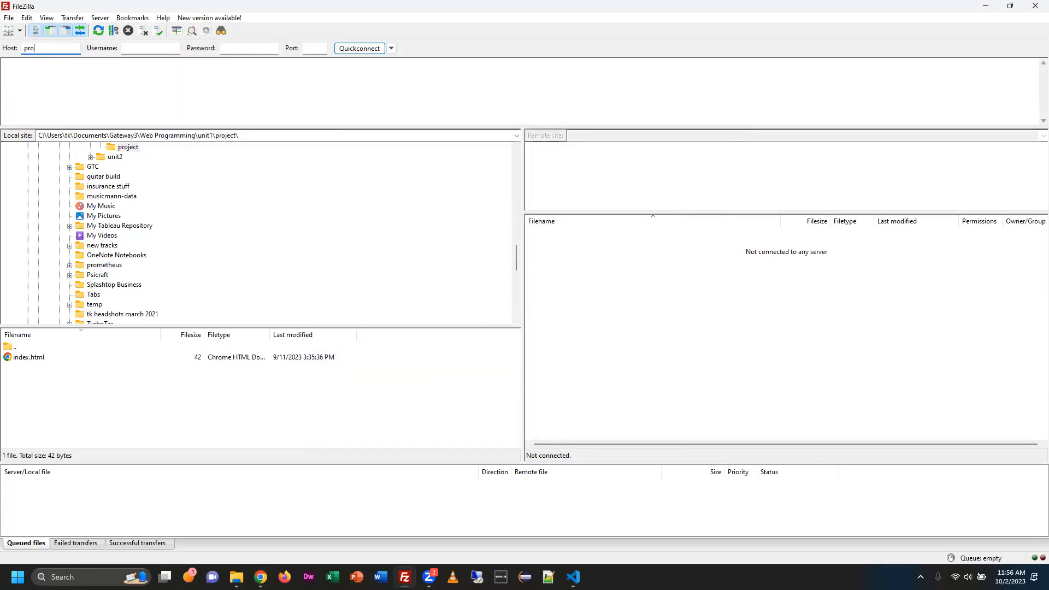
text(metheus.gtc.edu)
Enter the username ccccc and the account password, and connect to the server.
click(151, 48)
text(ccccc)
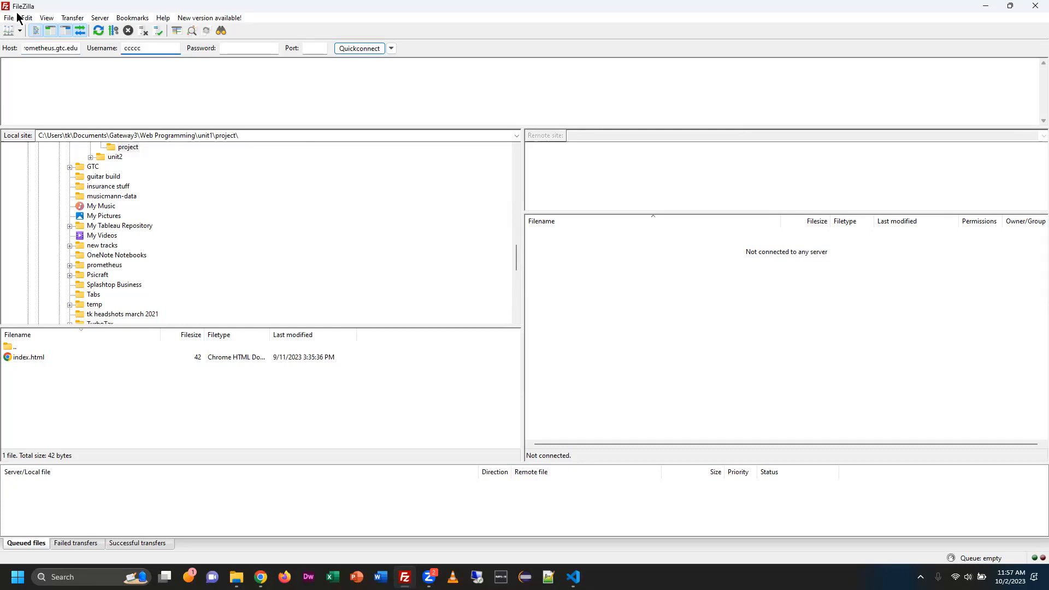
click(250, 49)
text(***********)
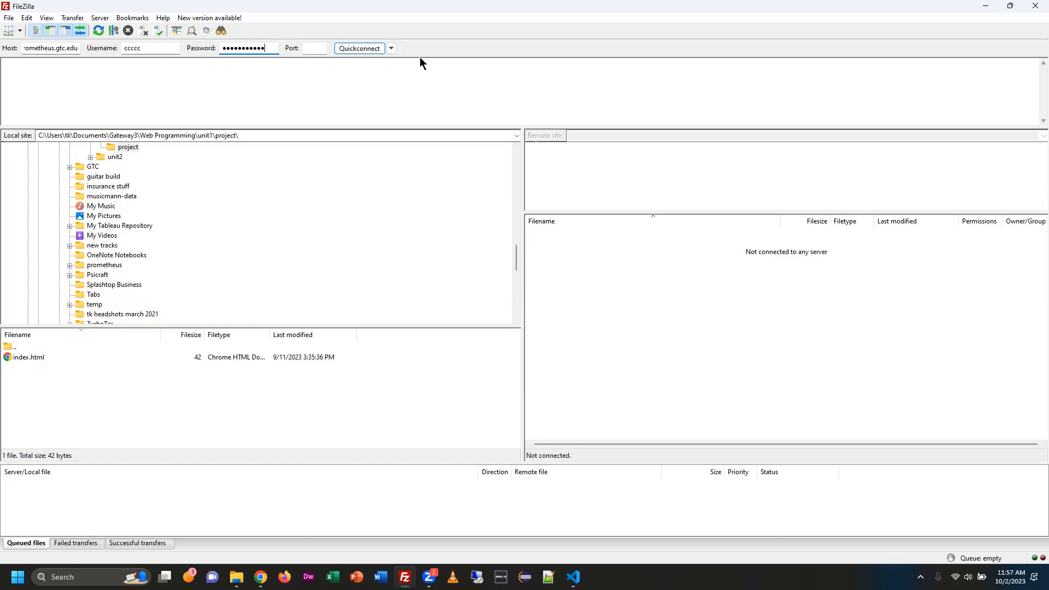
click(352, 48)
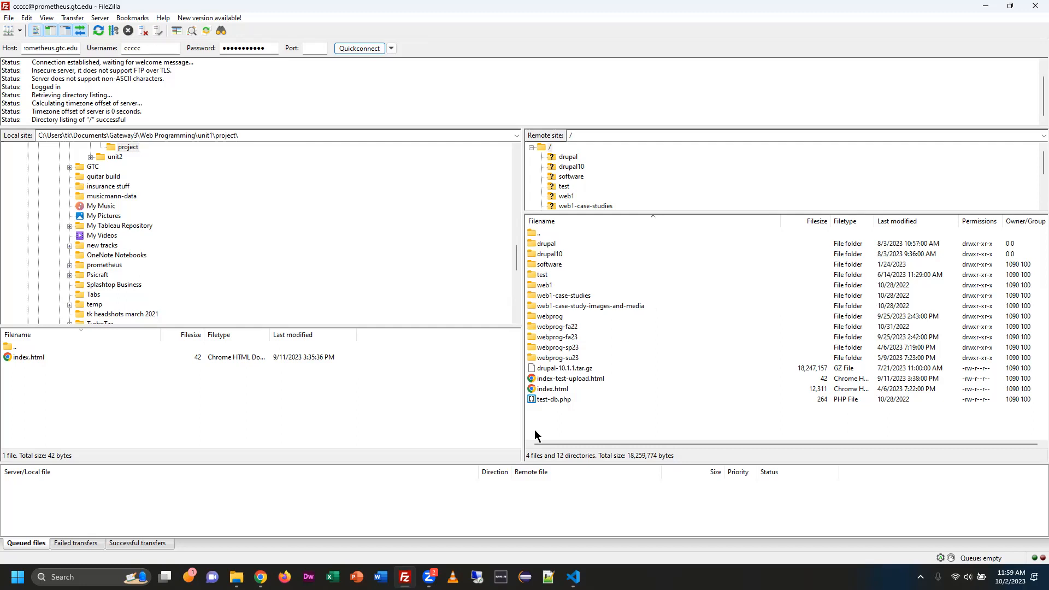
Enlarge the local file list and the remote directory tree, and look through the connection status messages.
drag(455, 329, 453, 265)
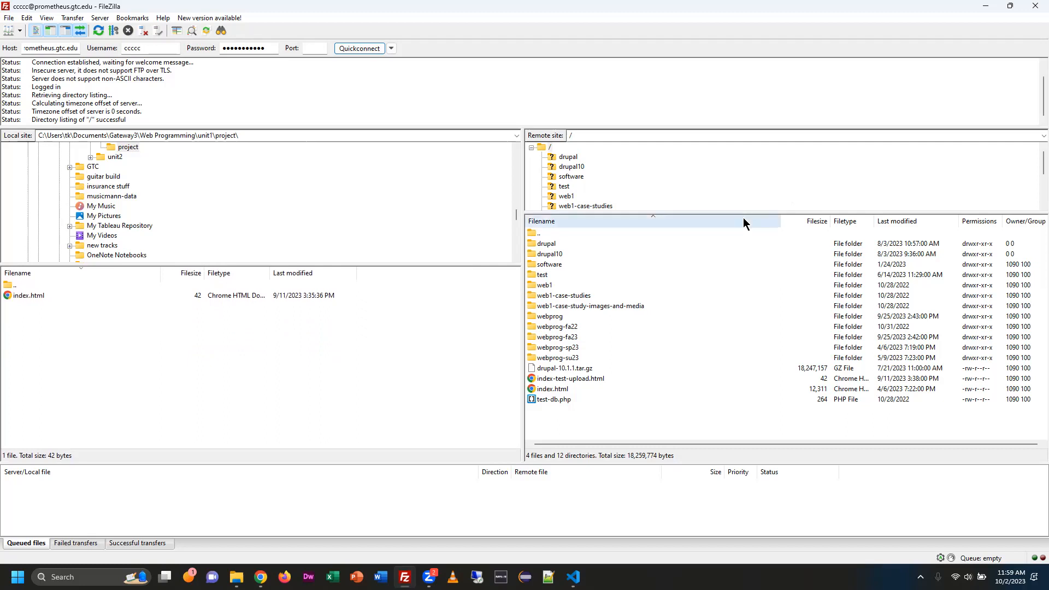
drag(752, 213, 758, 265)
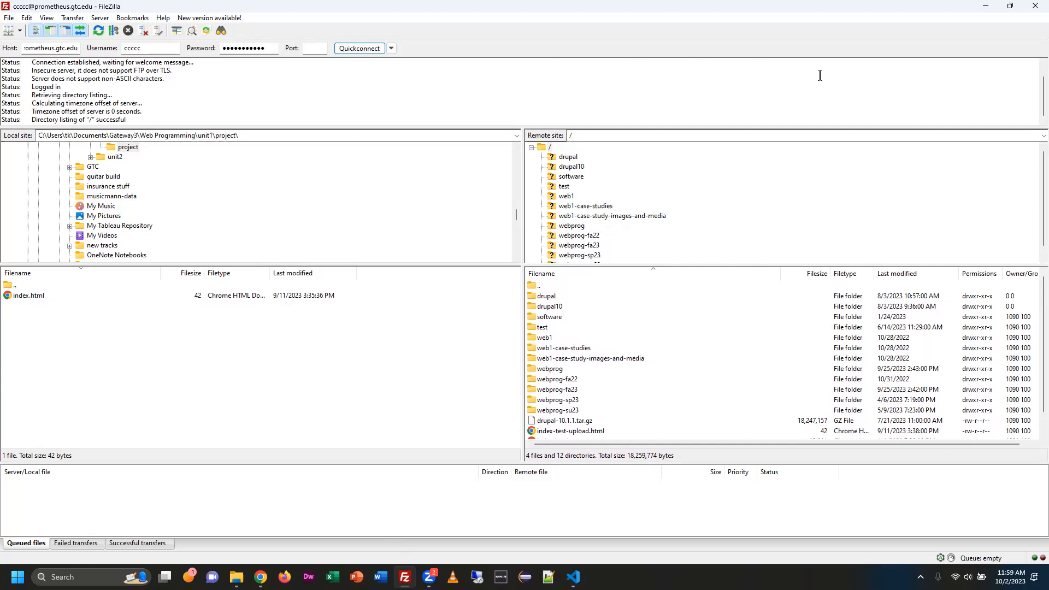
scroll(1026, 97, up, 1)
scroll(196, 102, up, 2)
scroll(196, 103, down, 1)
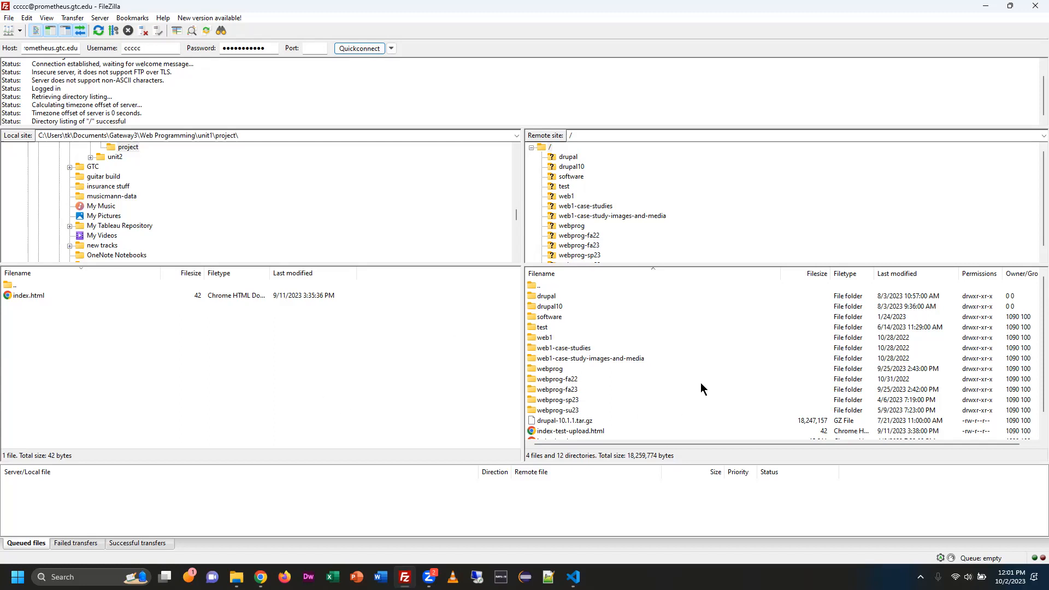
Select the server's root folder, extend the remote tree slightly and look over the root folder's contents.
click(545, 149)
drag(673, 266, 674, 278)
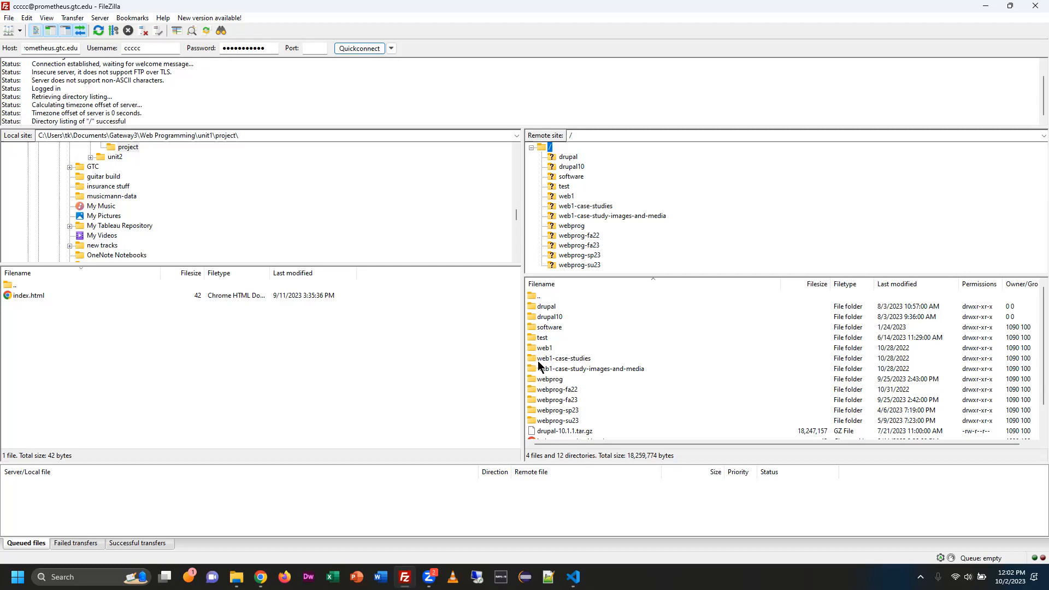
scroll(646, 388, down, 1)
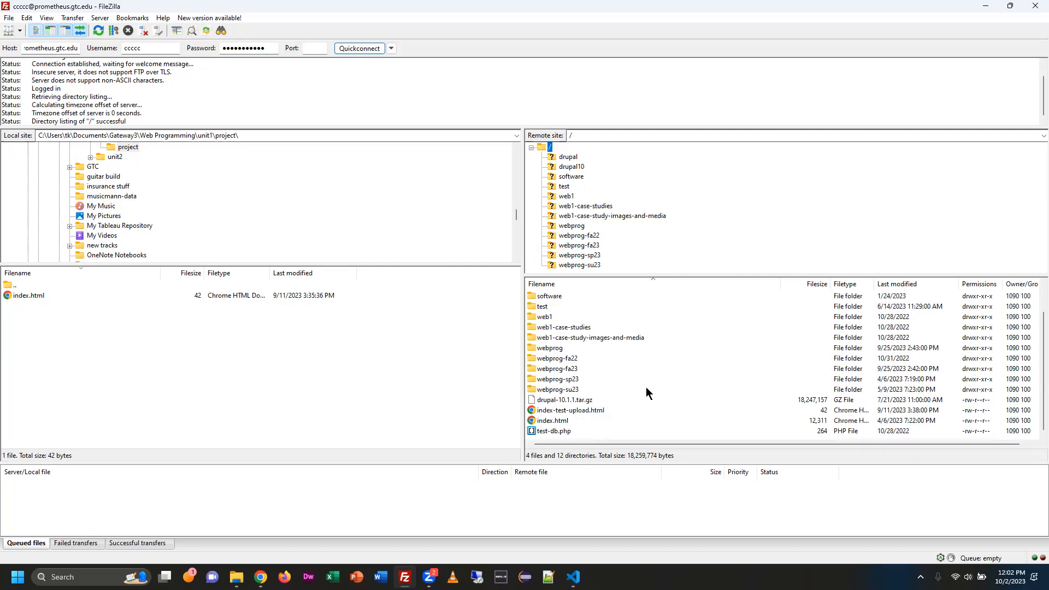
scroll(644, 394, up, 1)
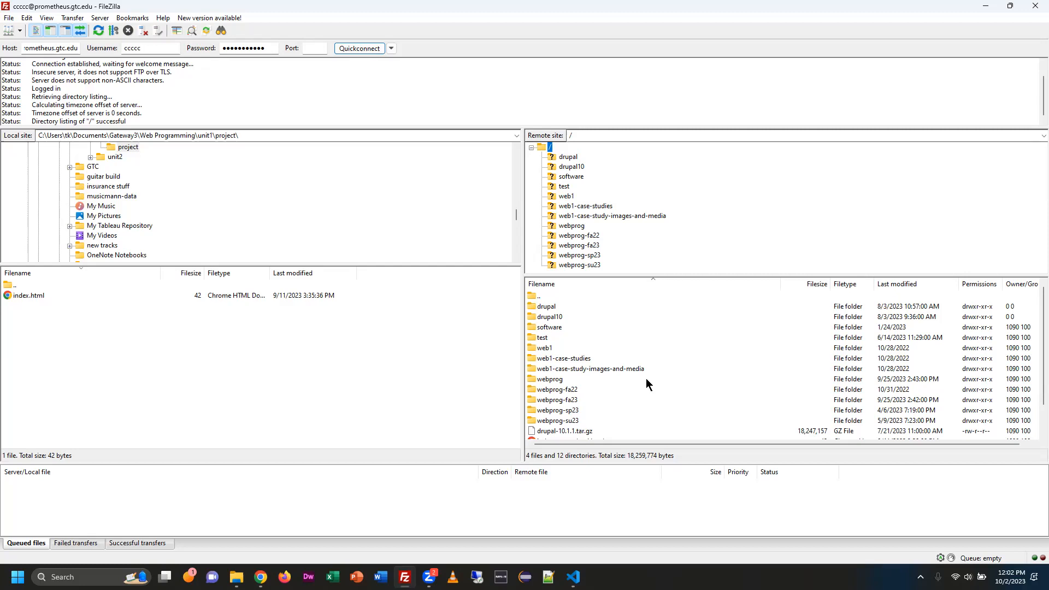
Open webprog-fa23 > unit2 on the server and check its javajam and project folders.
click(585, 245)
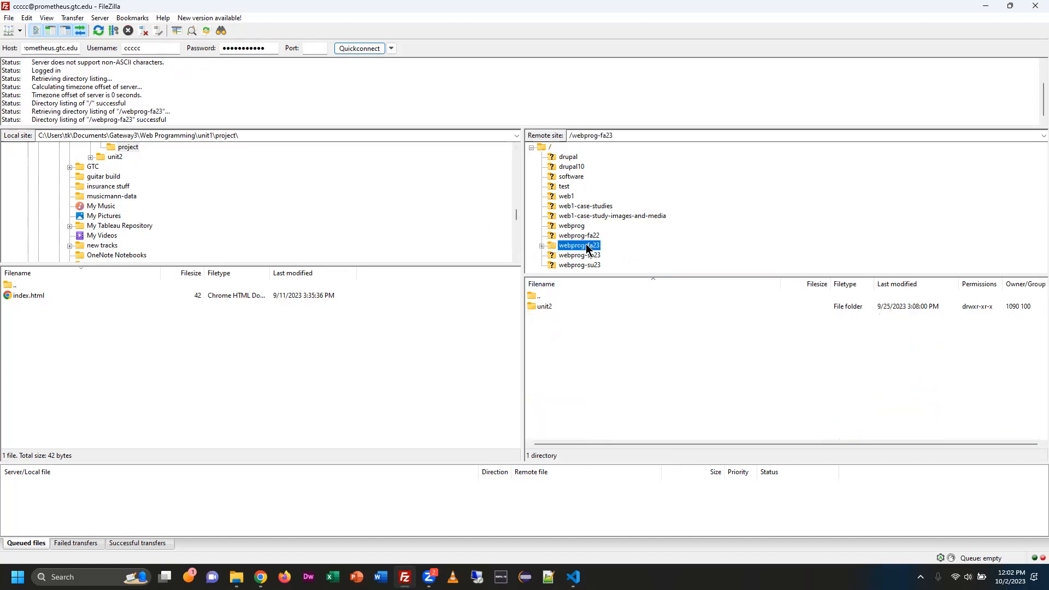
click(543, 307)
double_click(544, 306)
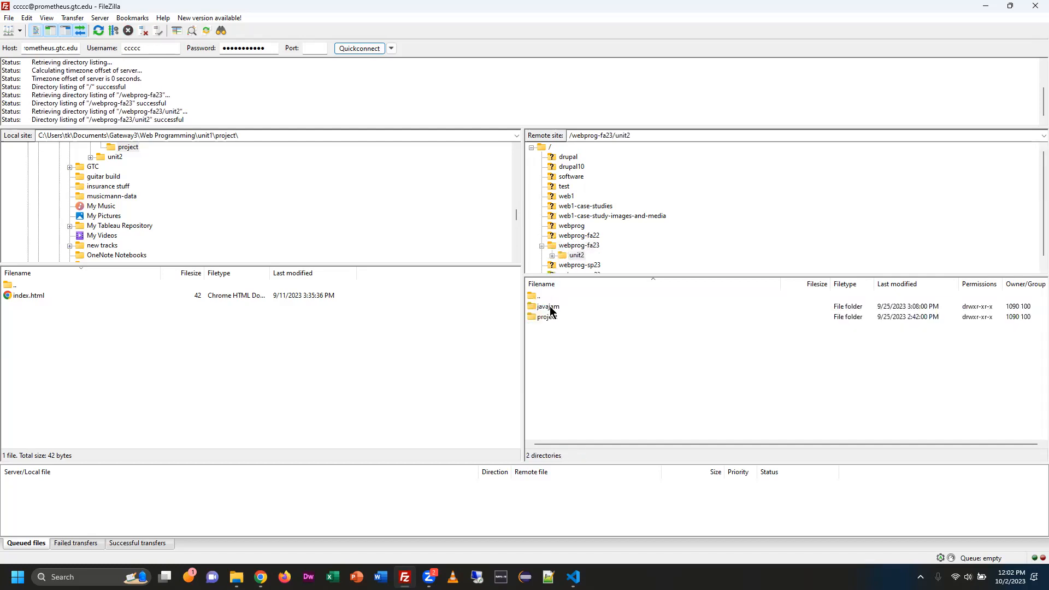
click(550, 307)
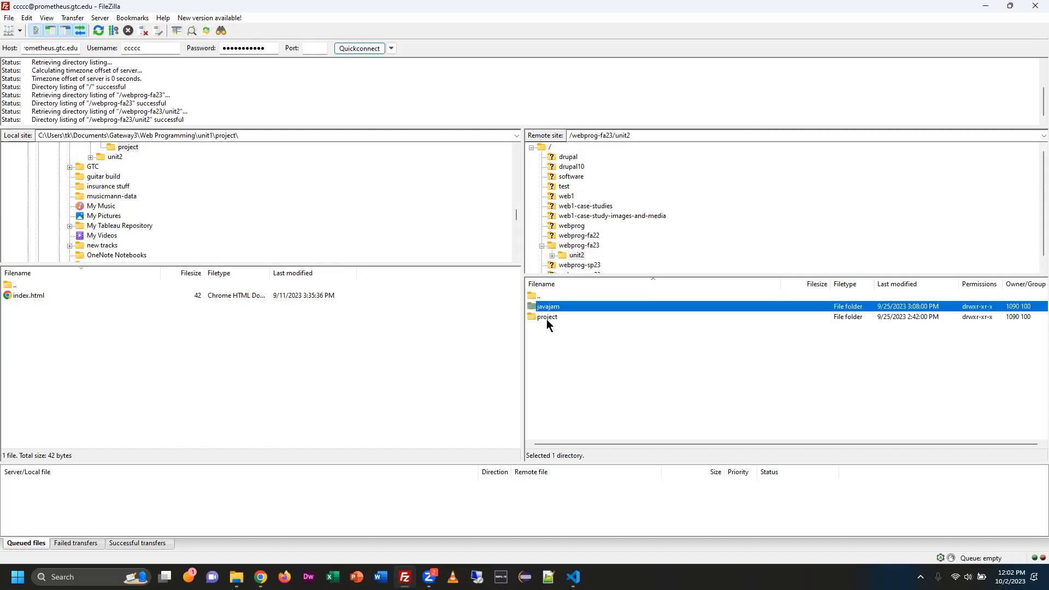
click(546, 318)
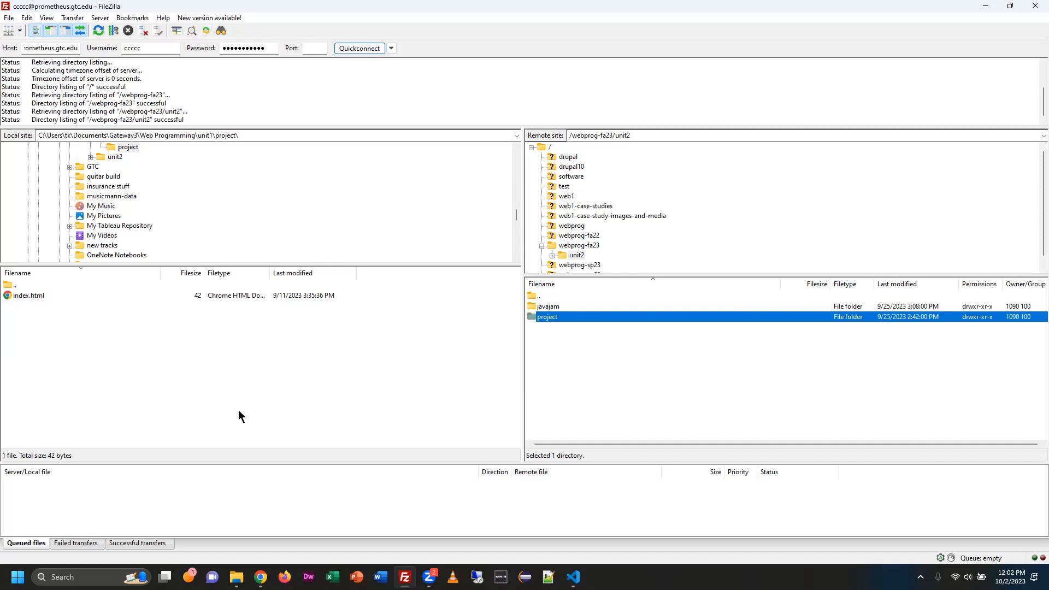
Go back through webprog-fa23 to the server's root folder and select drupal-10.1.1.tar.gz.
click(585, 245)
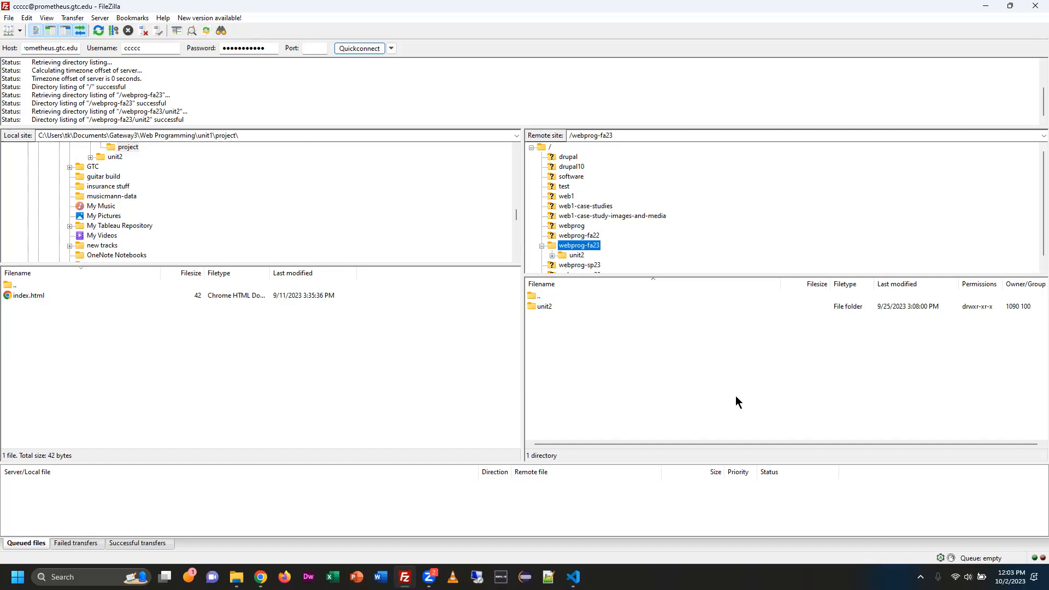
click(550, 148)
scroll(705, 406, down, 1)
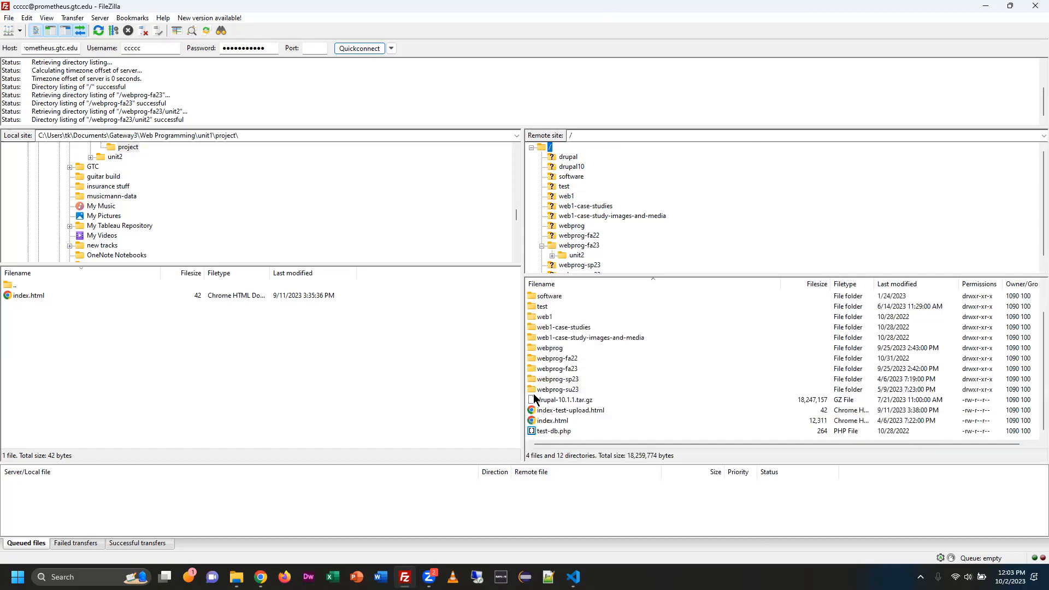
click(553, 402)
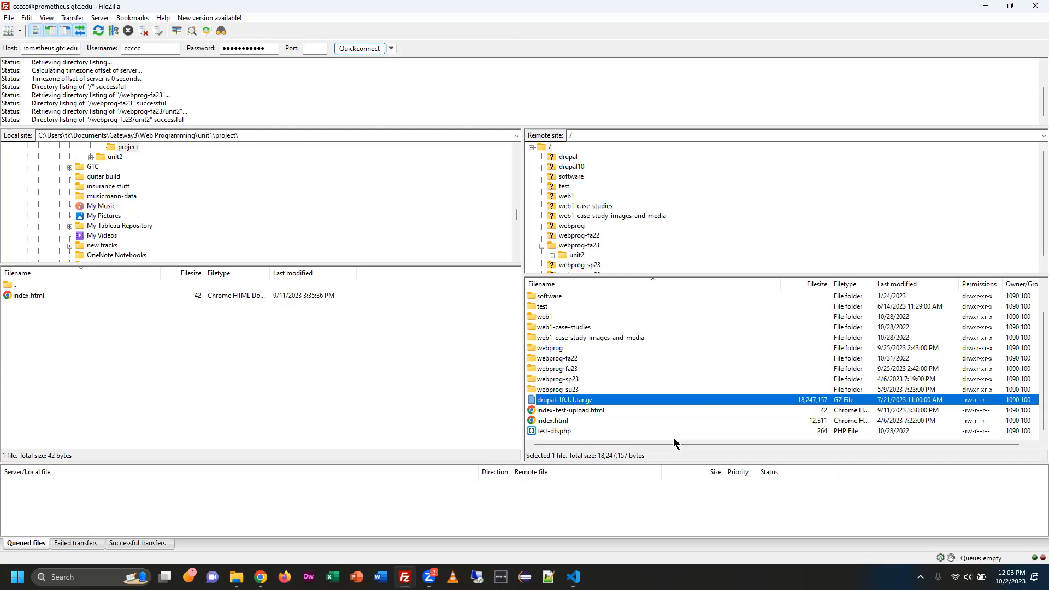
Switch to Blackboard in Chrome, open Unit 2 - HTML Basics and read the assignment's submission instructions, including the zip backup note.
key(alt+Tab)
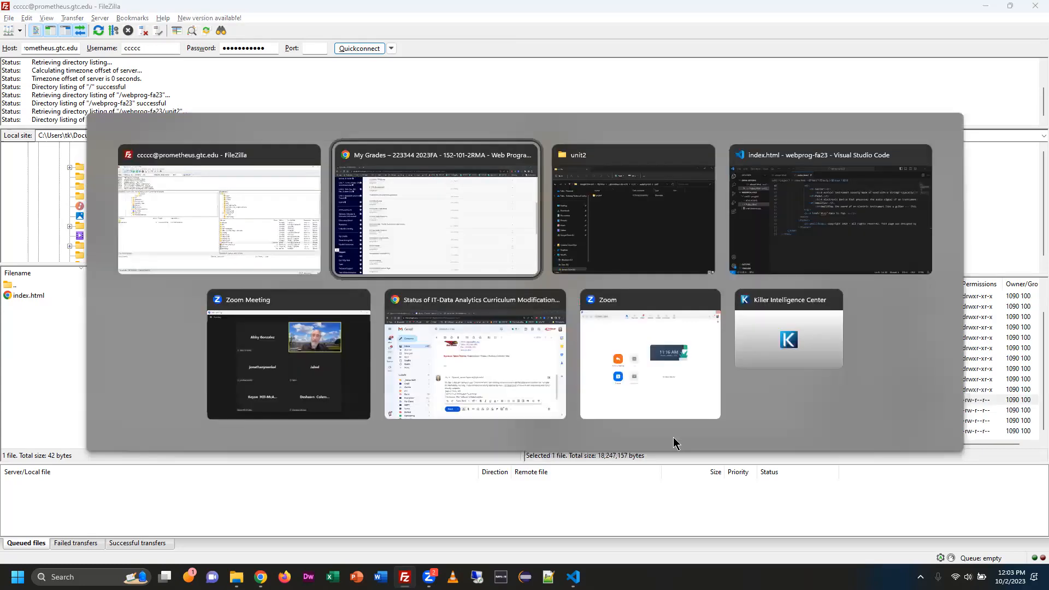
scroll(87, 147, up, 5)
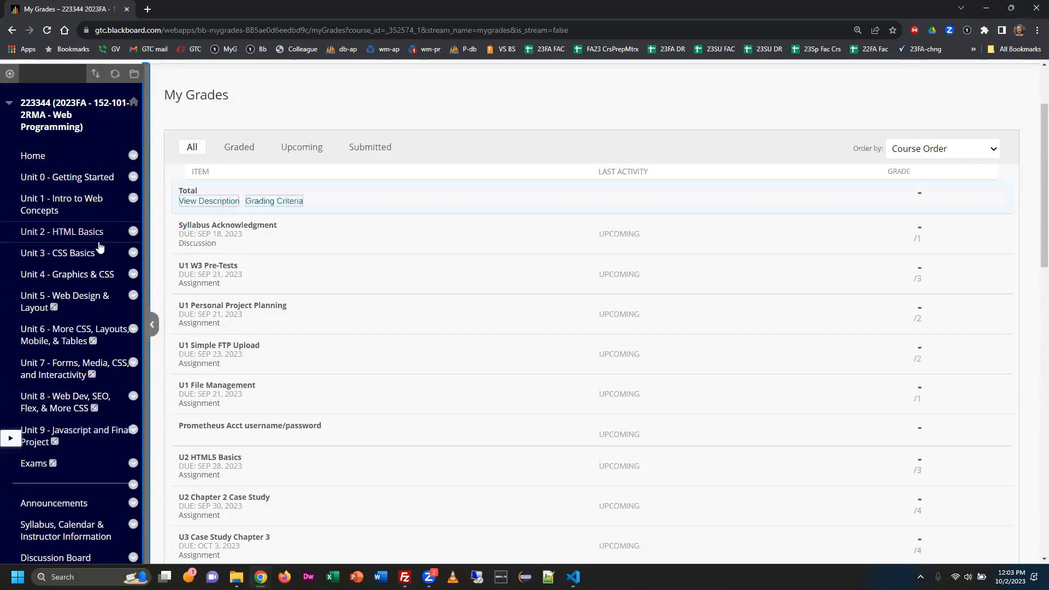
click(117, 230)
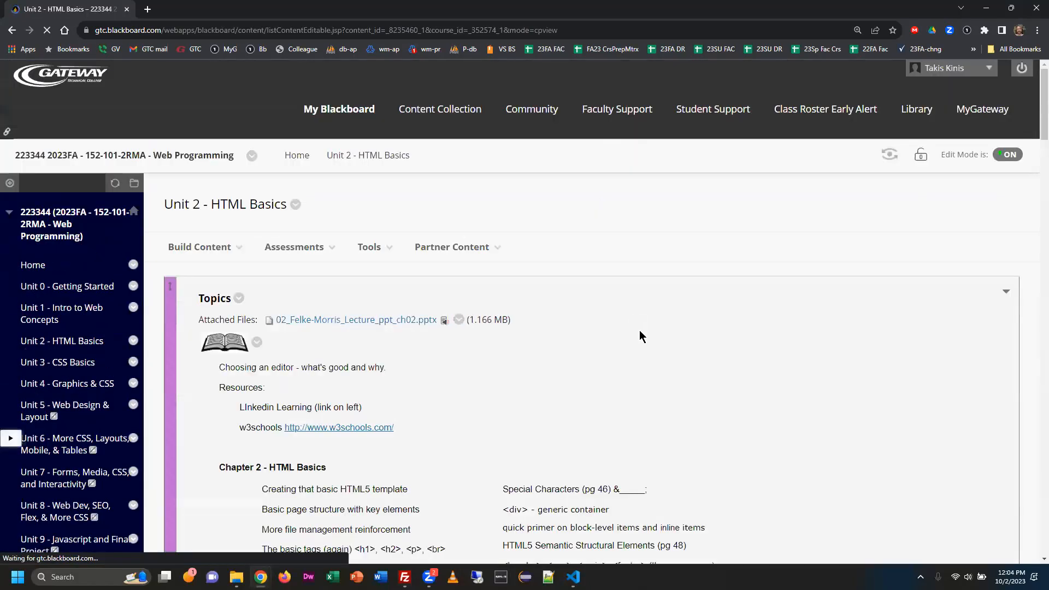
scroll(639, 335, down, 15)
scroll(645, 335, down, 15)
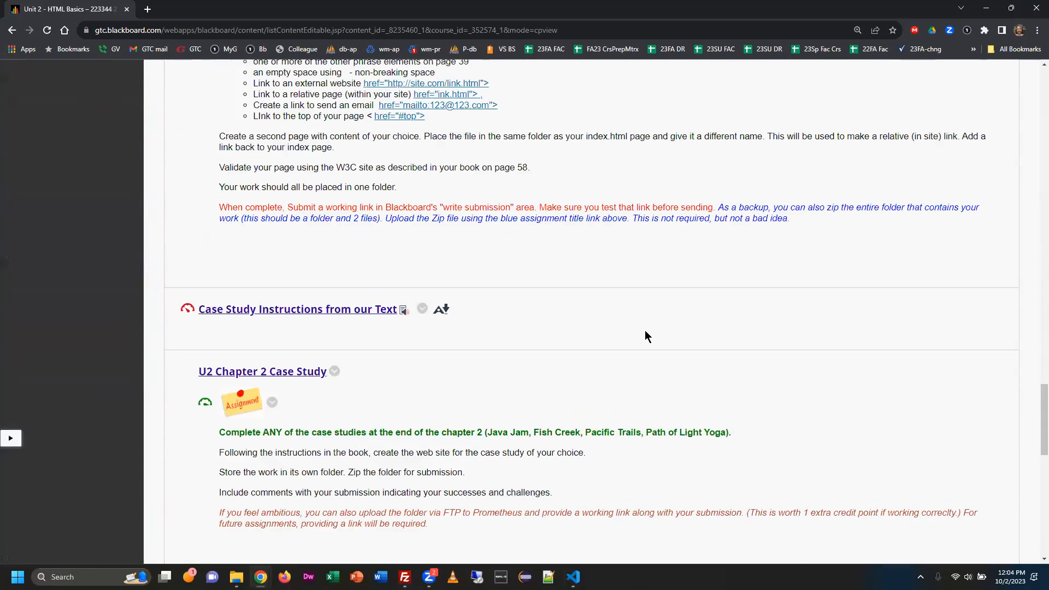
scroll(645, 330, up, 2)
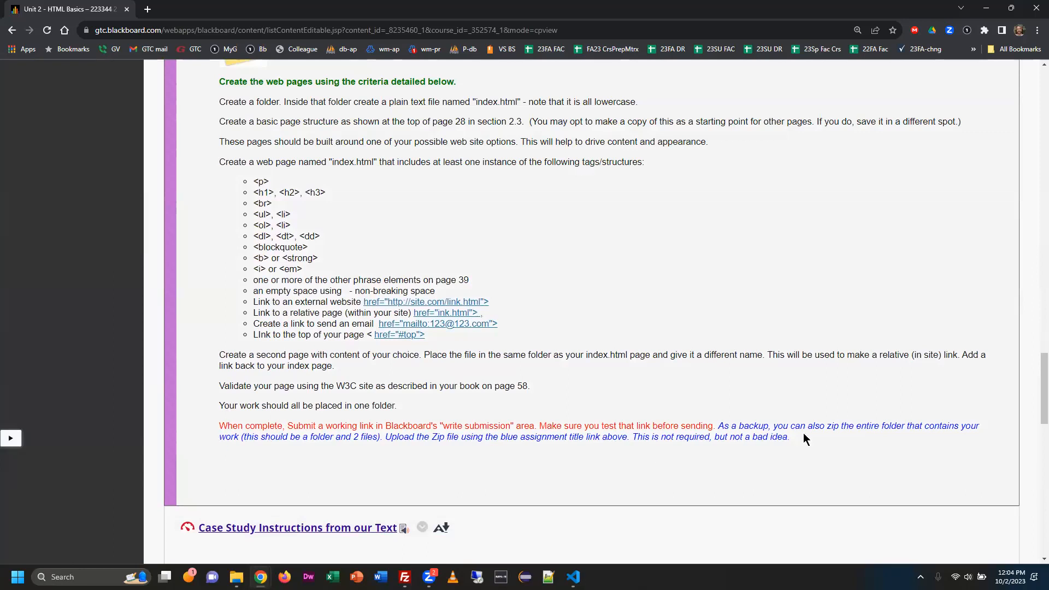
drag(717, 429, 624, 436)
drag(864, 451, 863, 438)
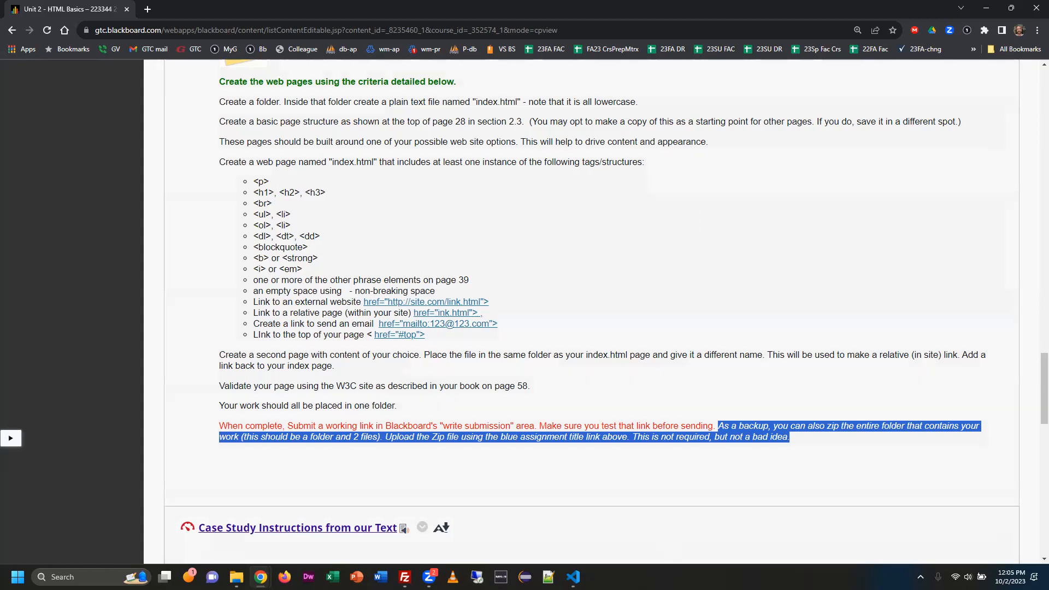
click(896, 470)
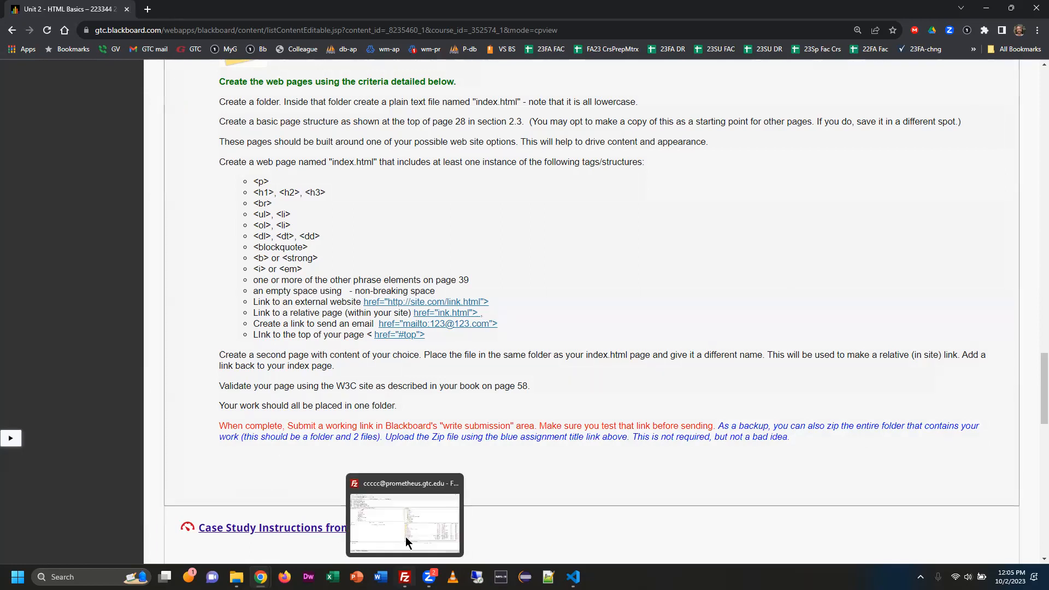
Switch to File Explorer and browse from the ccccc folder through webprog-fa23 > unit2 to the project folder's files.
click(236, 577)
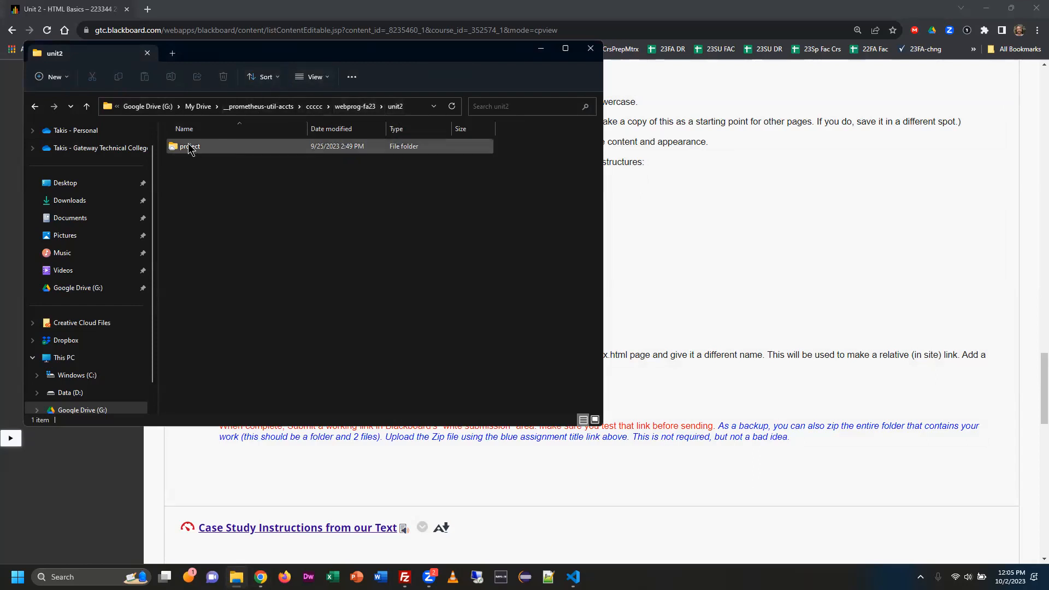
click(315, 108)
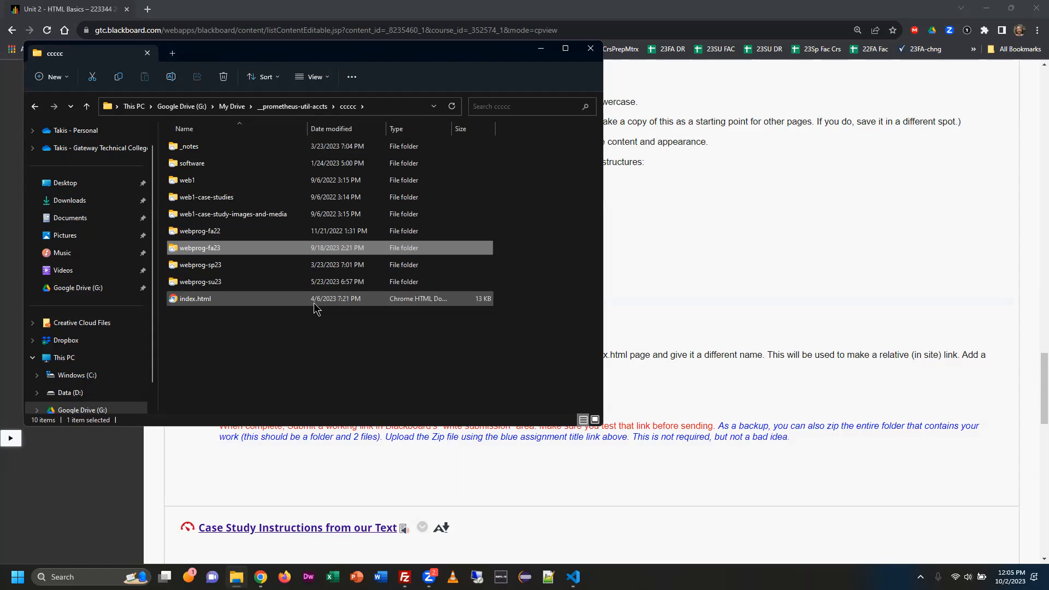
double_click(211, 251)
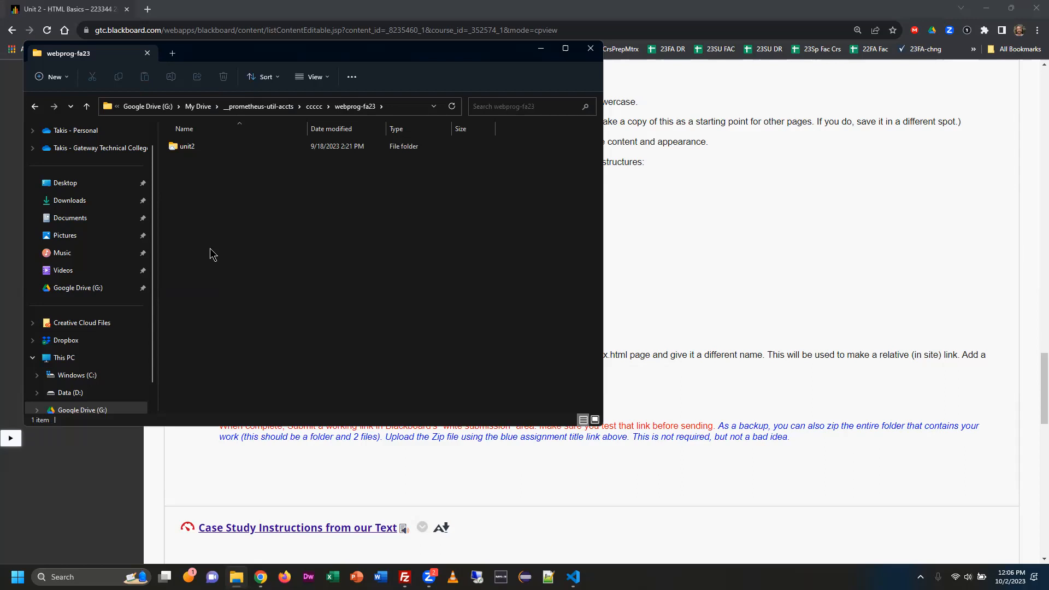
double_click(180, 147)
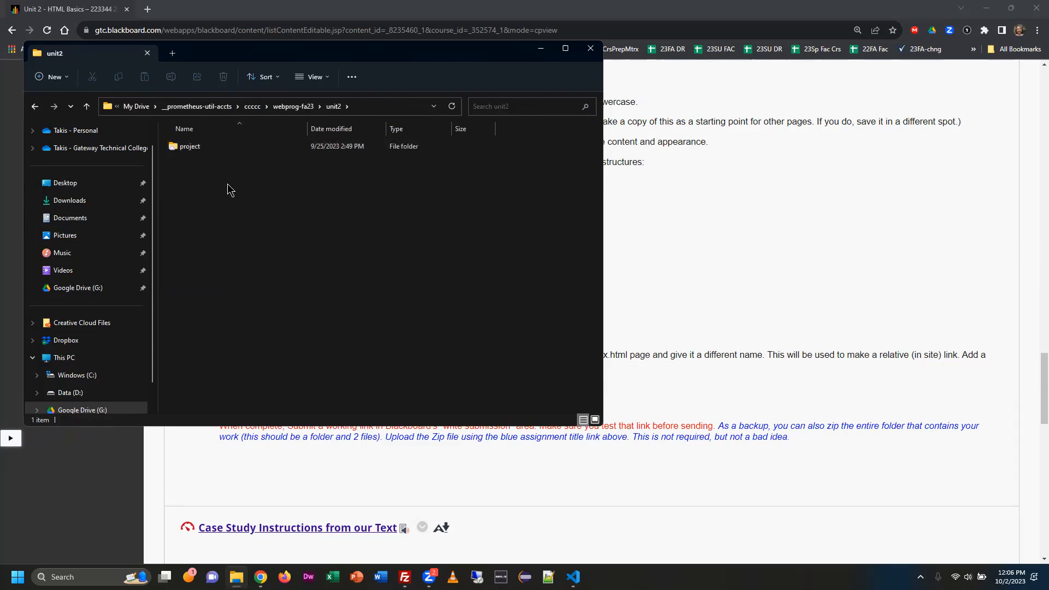
double_click(207, 147)
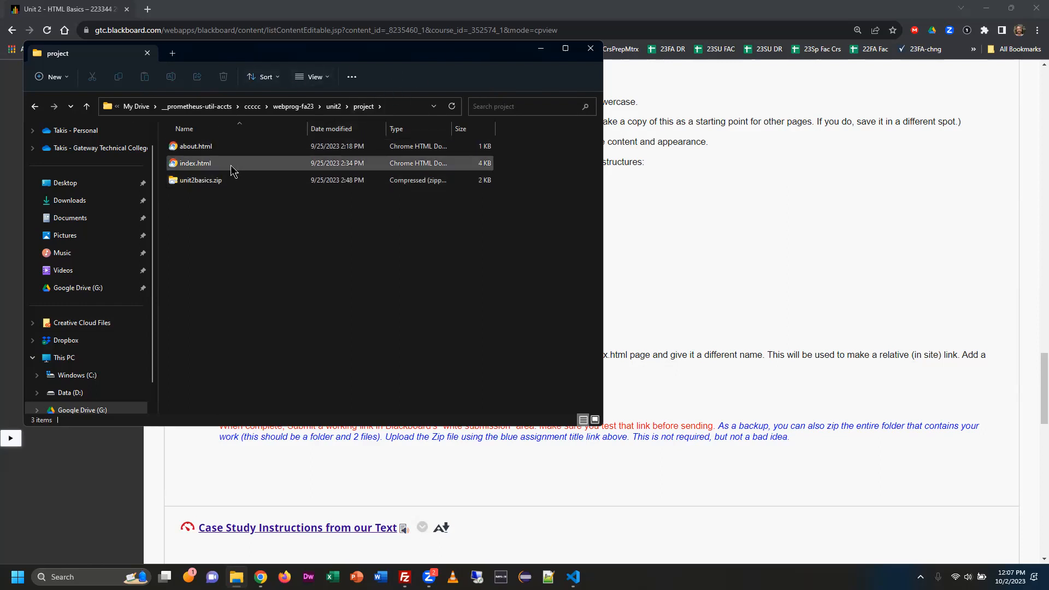
Preview the project folder's index.html in Chrome, close the page and return to FileZilla.
double_click(203, 164)
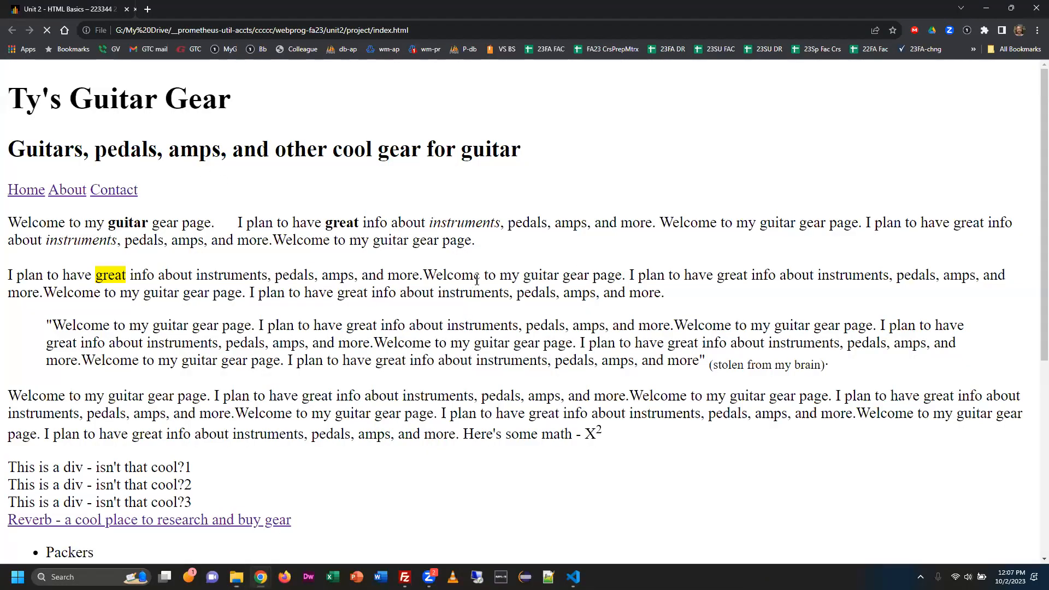
scroll(477, 289, down, 6)
scroll(477, 291, up, 6)
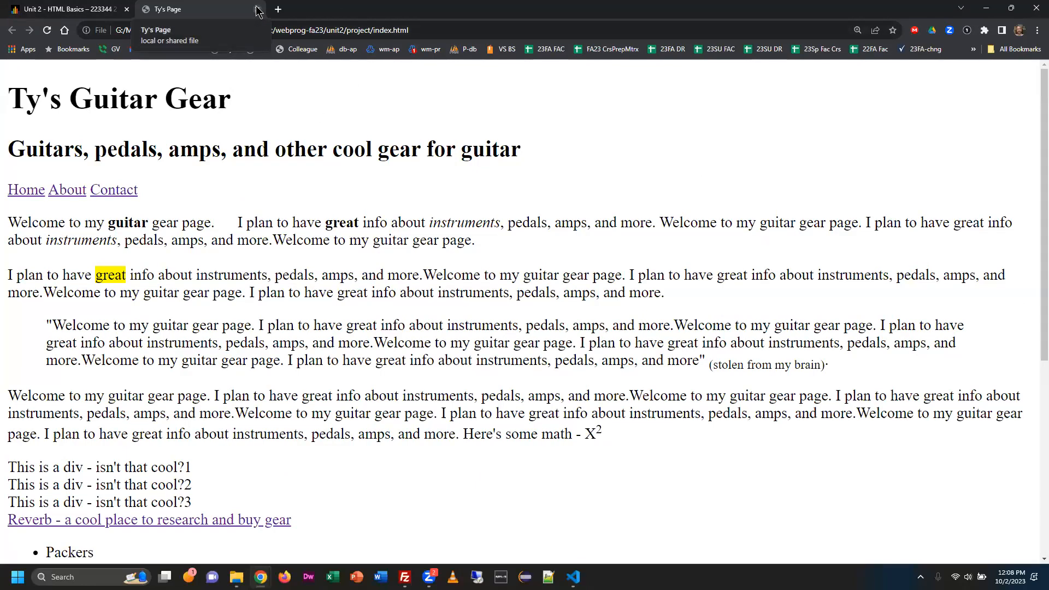
click(258, 10)
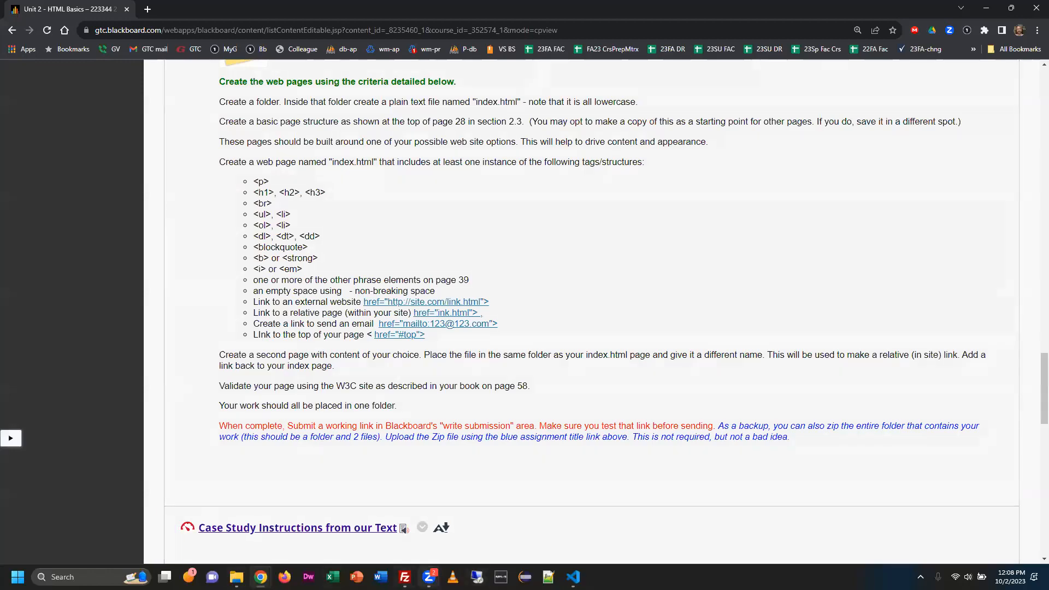
click(404, 577)
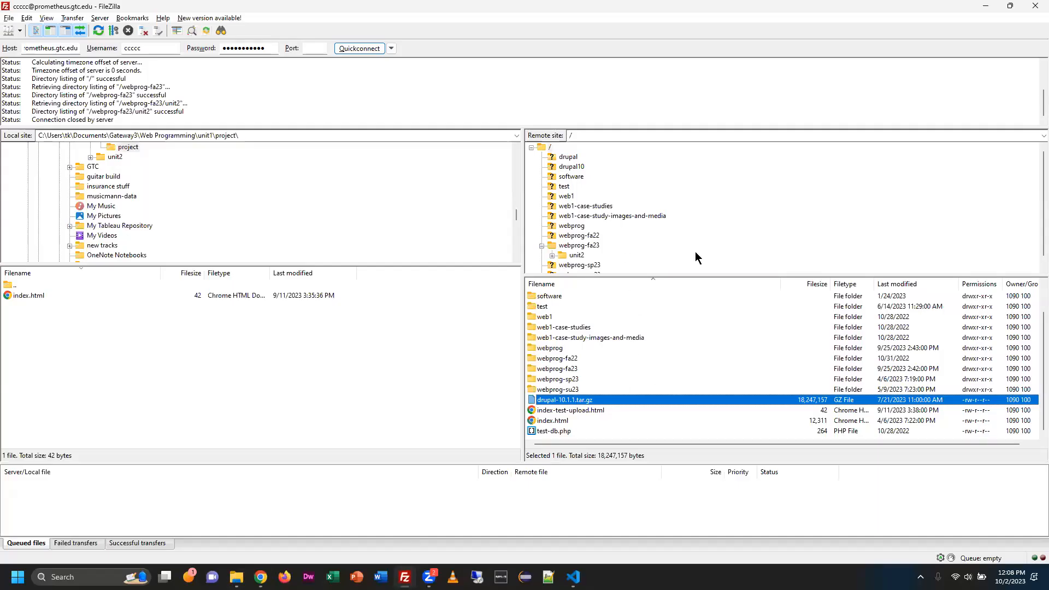
Look into the server's web1-case-study-images-and-media folder, then return to the root and select webprog-fa23.
click(662, 216)
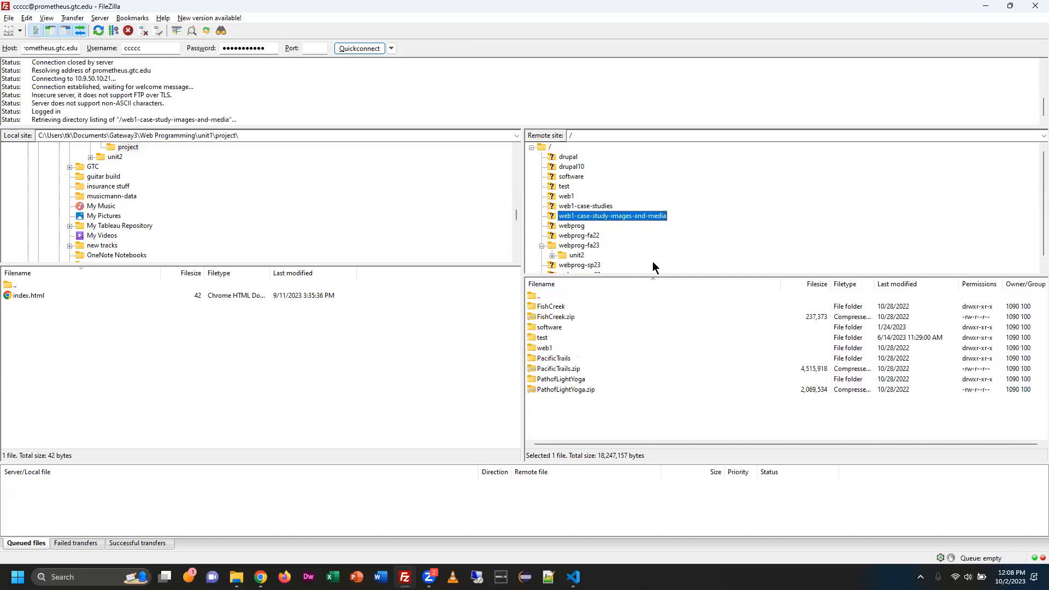
click(550, 147)
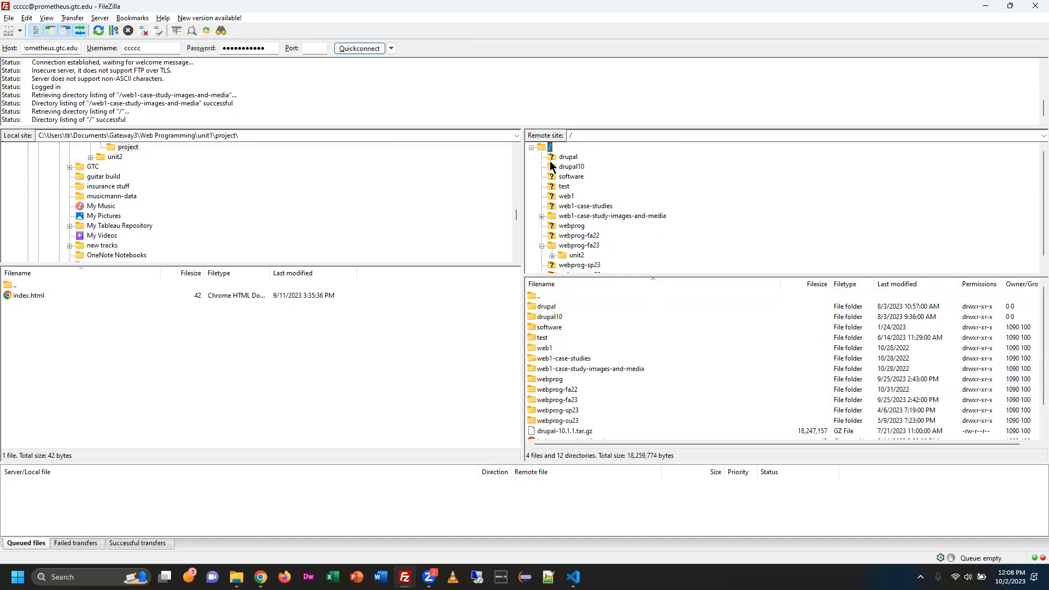
click(557, 401)
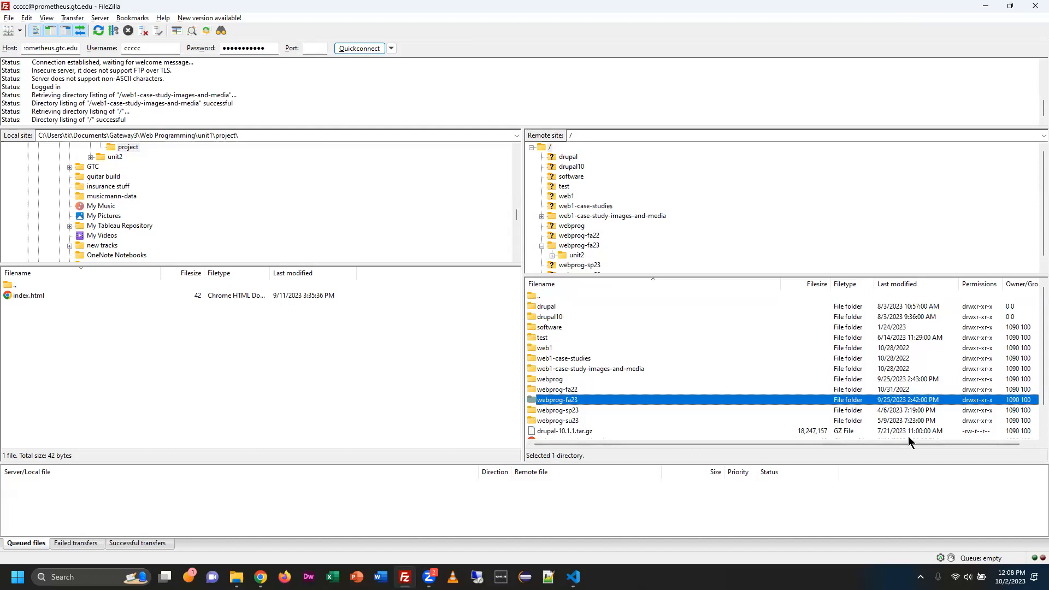
Collapse the local C: (Windows) folder tree and open My Drive on the G: (Google Drive) drive.
scroll(243, 235, up, 3)
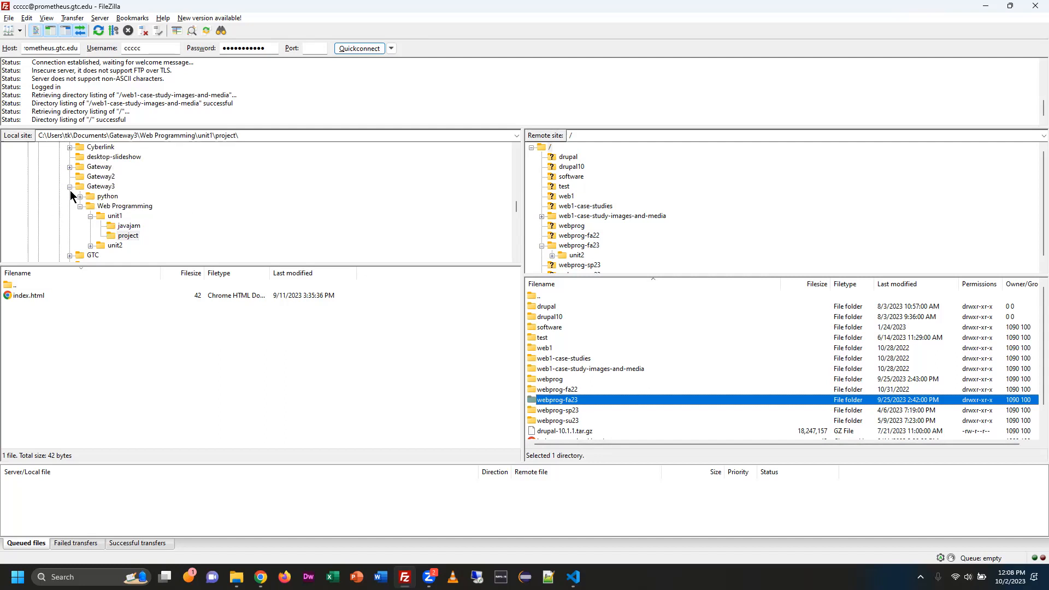
scroll(164, 219, up, 5)
scroll(186, 219, up, 8)
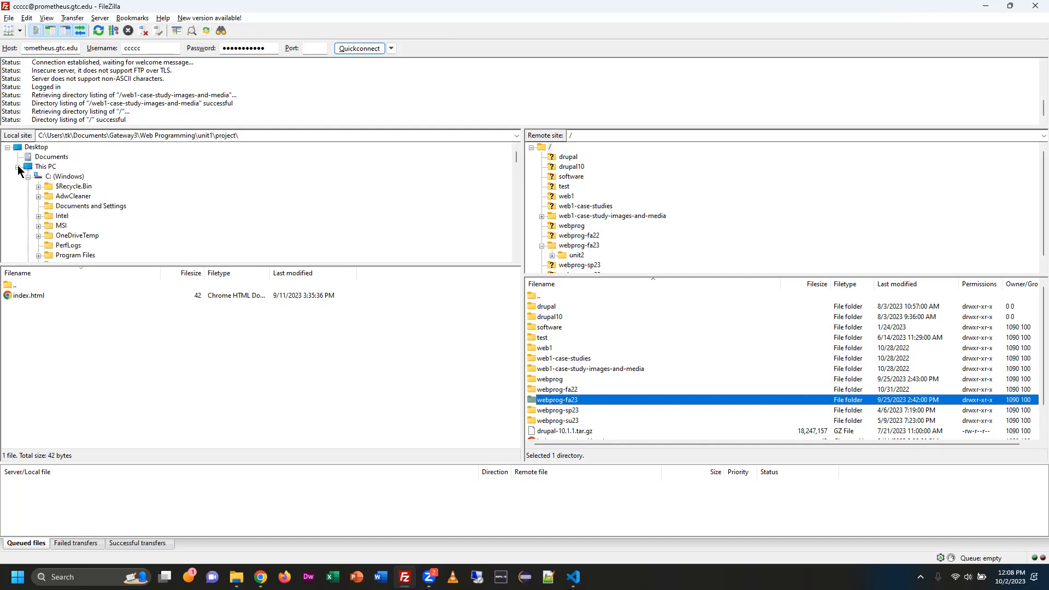
click(19, 204)
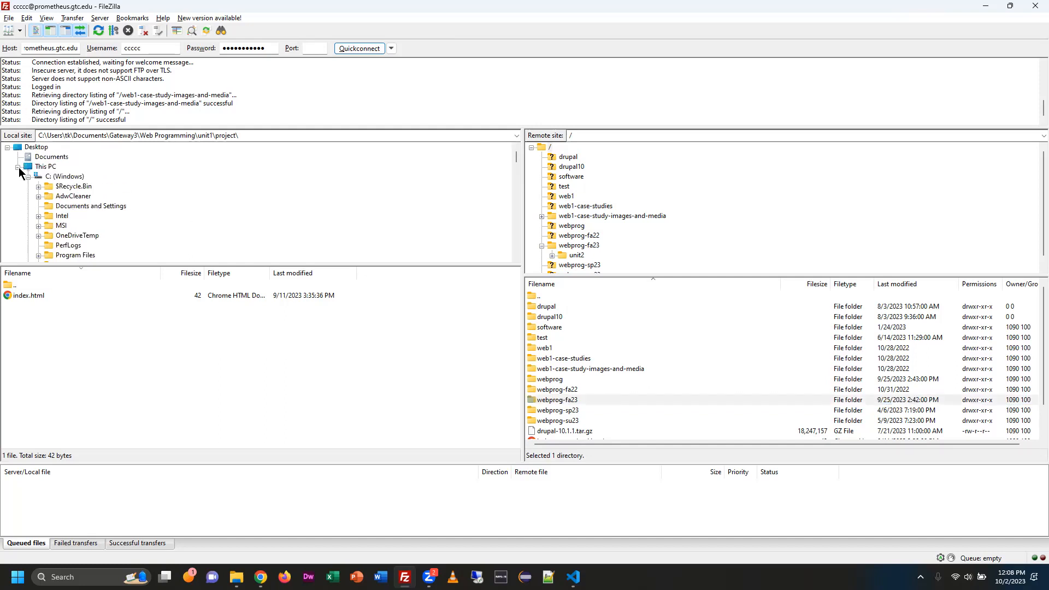
click(17, 167)
click(17, 166)
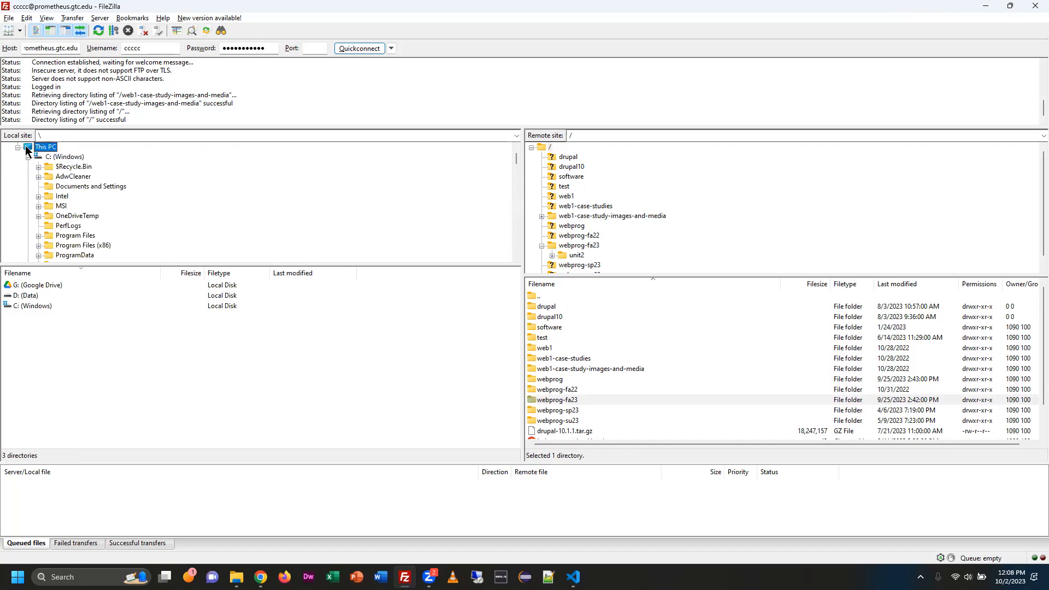
click(28, 158)
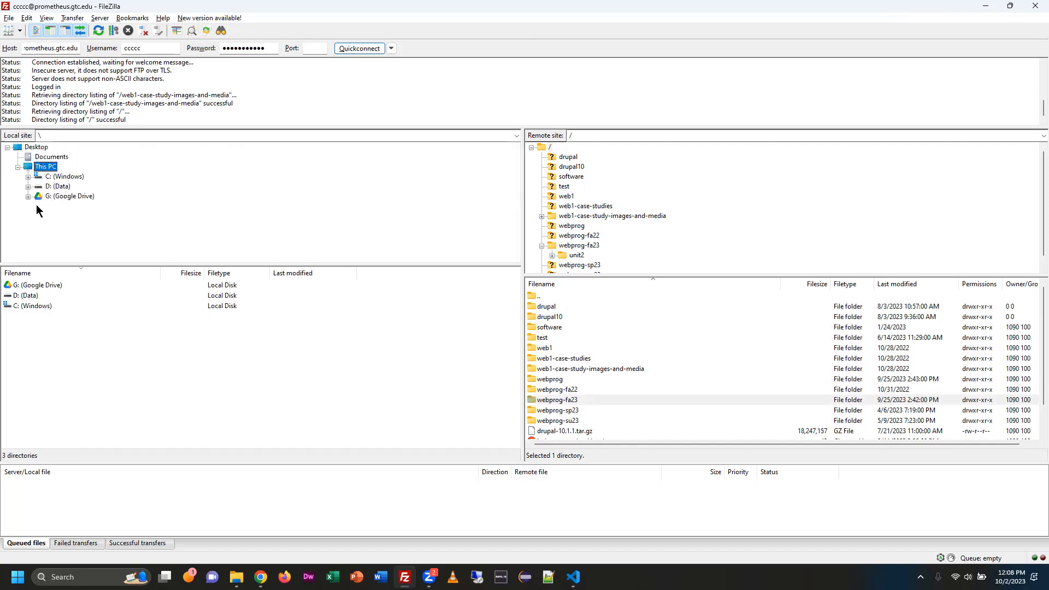
click(49, 197)
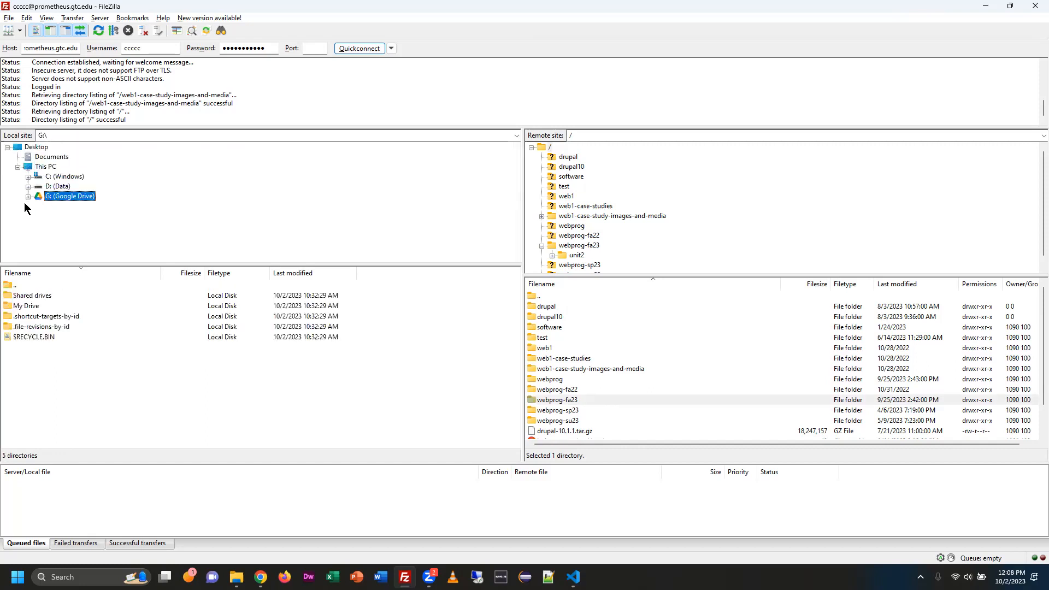
double_click(33, 306)
Sort the local My Drive listing by filename in ascending order and open __prometheus-util-accts > ccccc > webprog-fa23.
scroll(143, 386, up, 2)
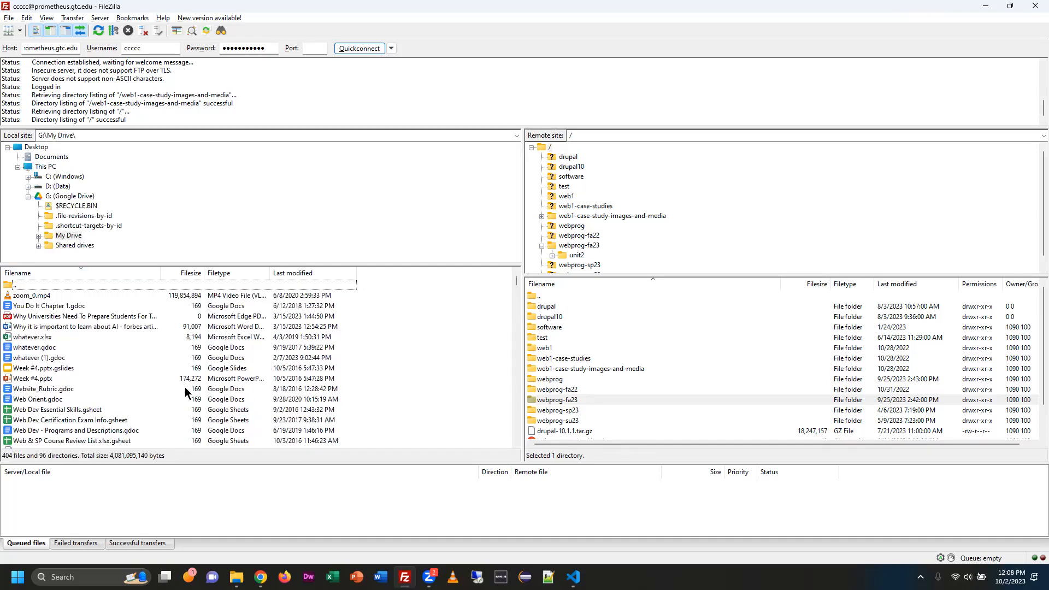
scroll(113, 347, down, 20)
scroll(115, 350, up, 20)
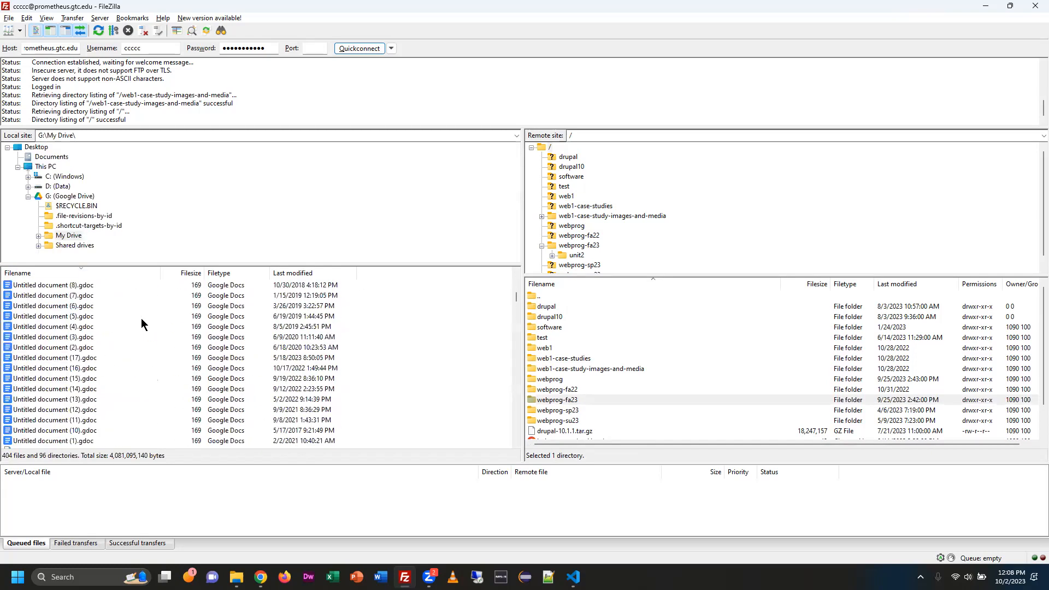
click(123, 273)
scroll(93, 323, up, 8)
scroll(55, 326, down, 3)
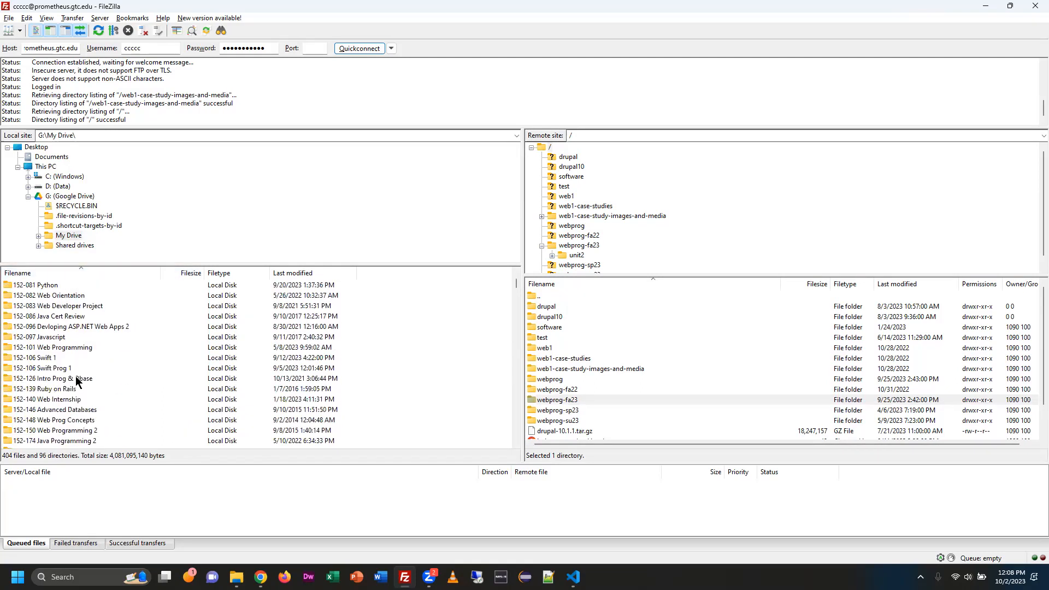
scroll(78, 379, down, 12)
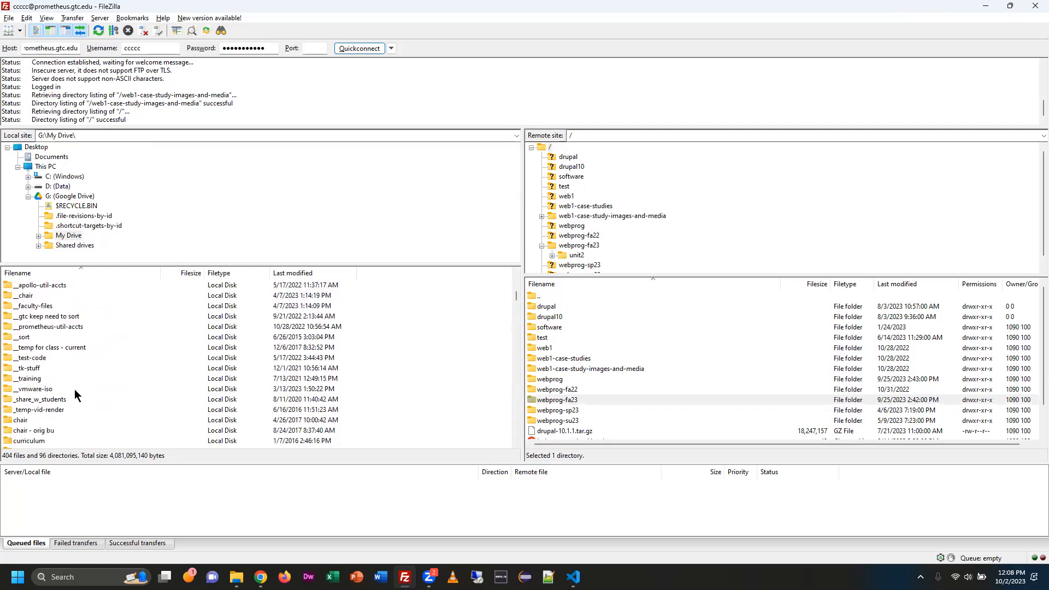
click(61, 326)
double_click(49, 327)
double_click(23, 317)
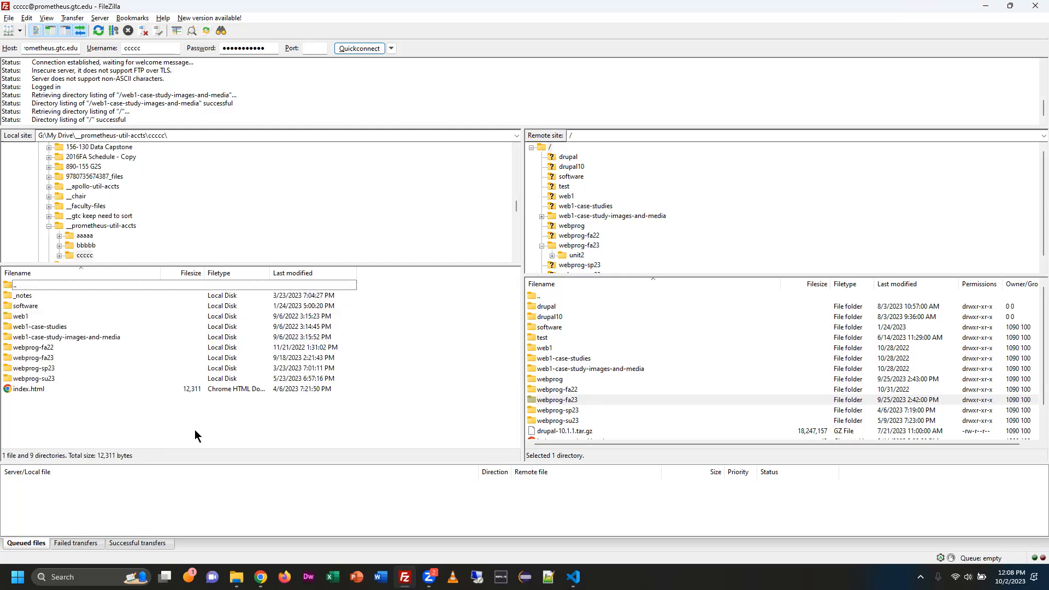
double_click(39, 356)
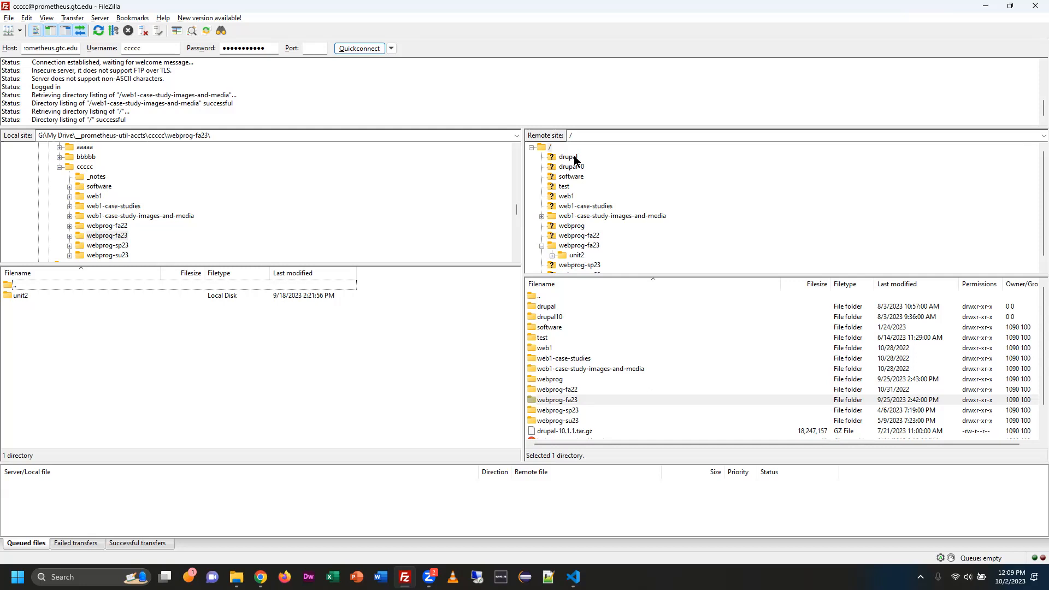
Compare webprog-fa23 in the local folder tree with webprog-fa23 in the server's root listing.
scroll(599, 181, down, 1)
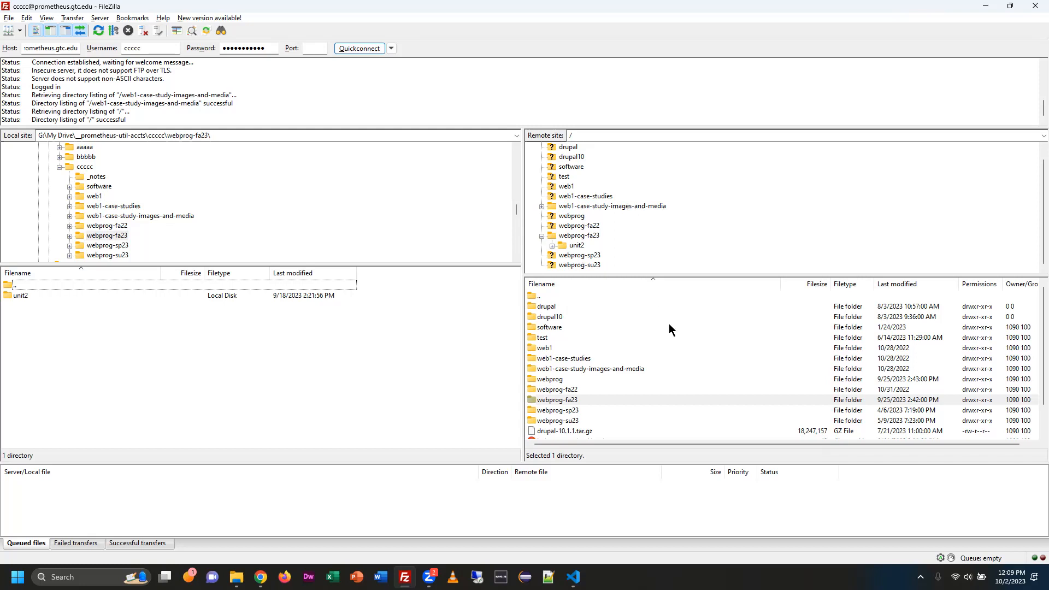
click(108, 237)
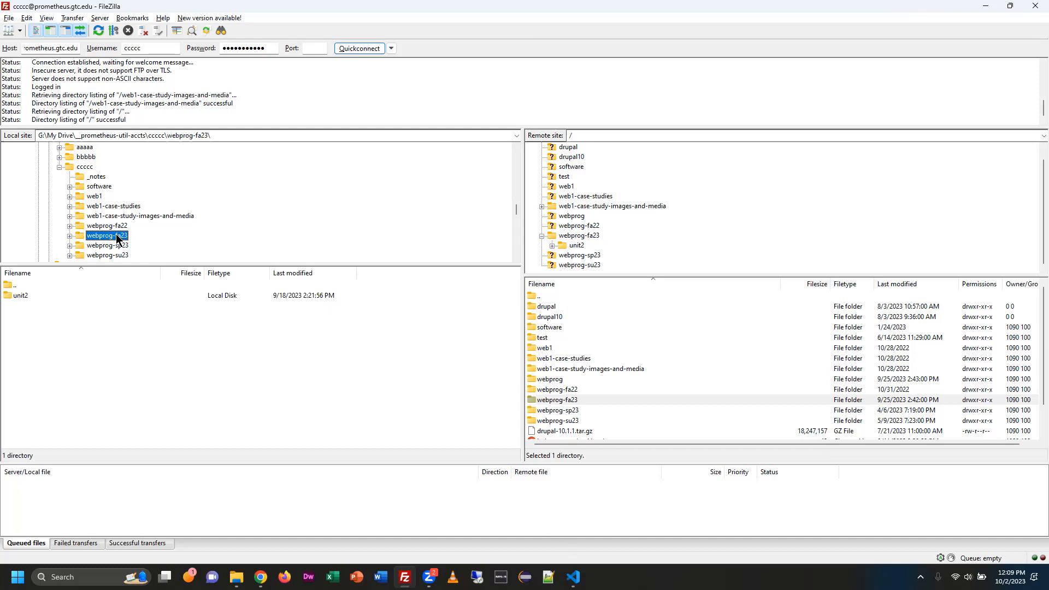
click(553, 400)
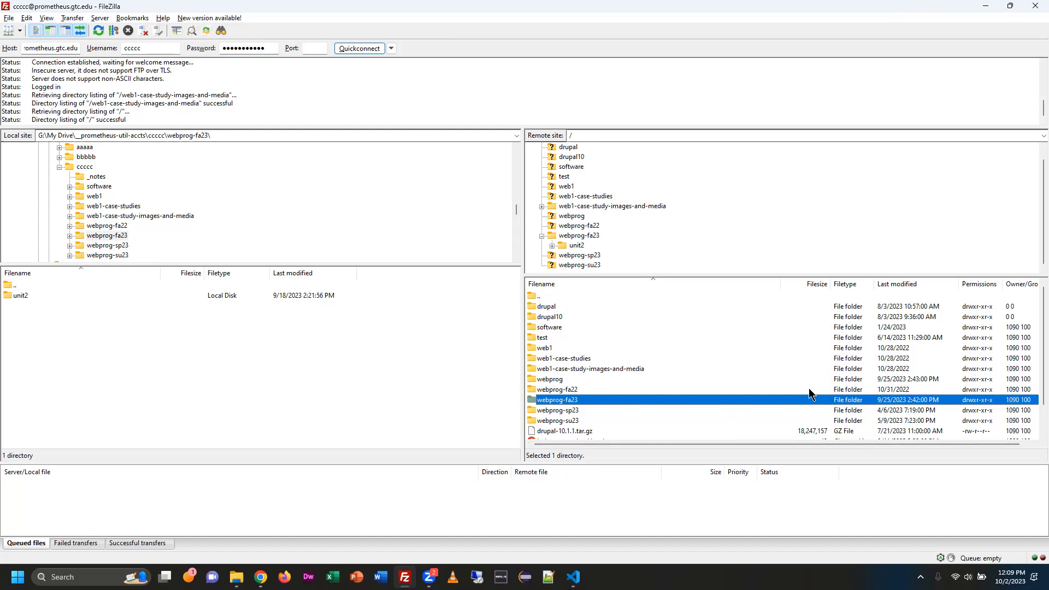
Create a directory named makeadirectory in the server's root folder.
scroll(327, 230, down, 3)
scroll(732, 412, down, 1)
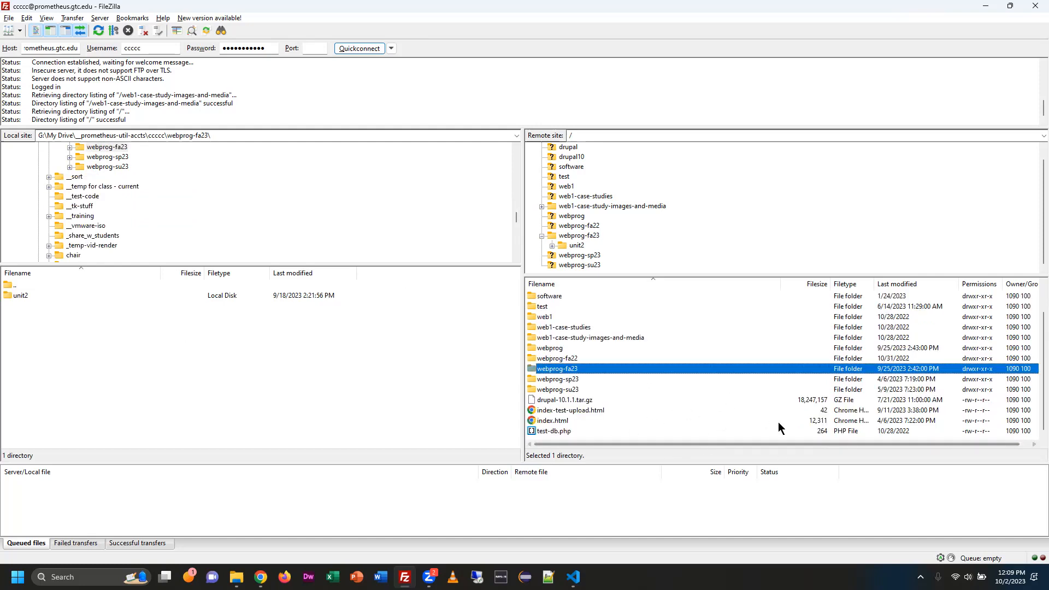
right_click(760, 420)
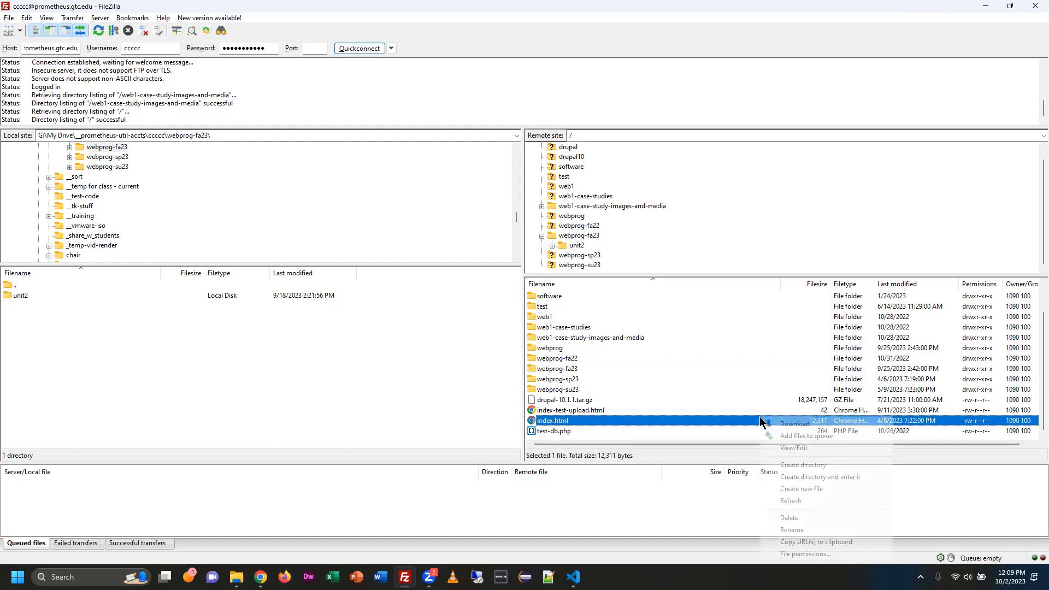
click(789, 465)
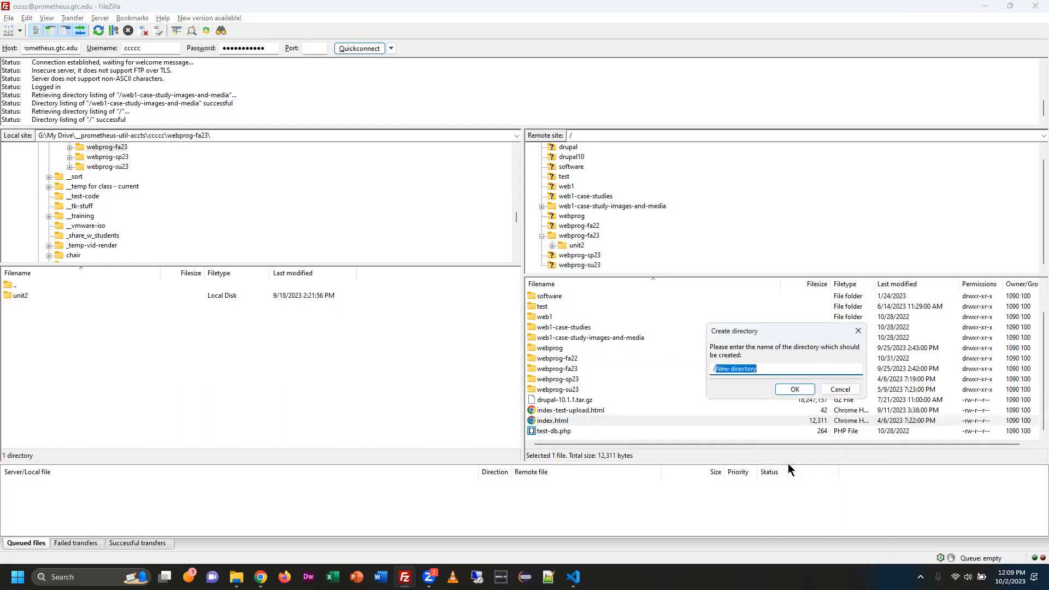
text(makeadirectory)
key(Return)
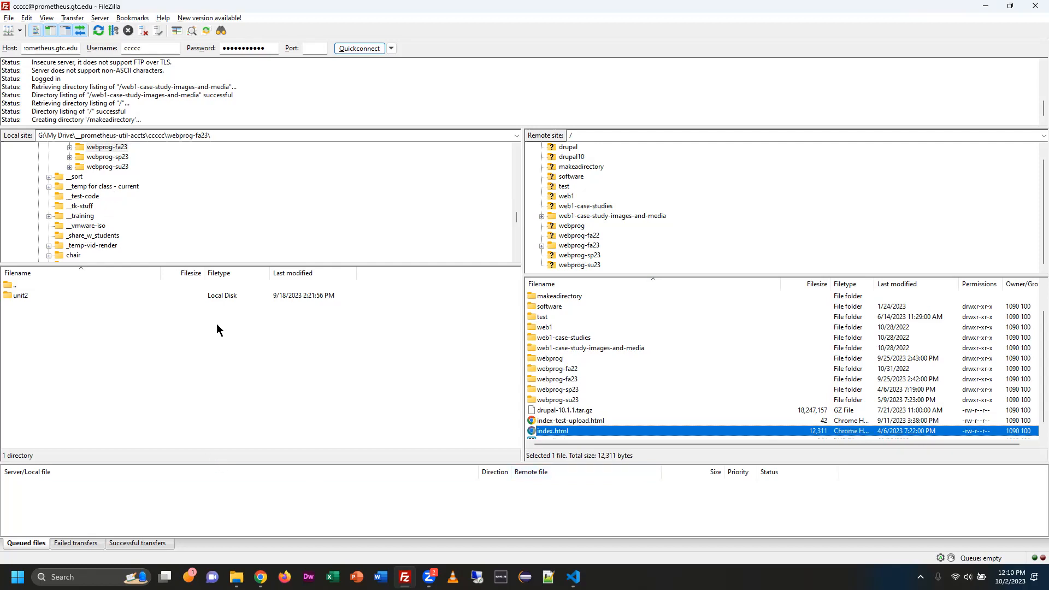
Go back to the local ccccc folder and try to upload its webprog-fa23 folder to the server's root.
scroll(135, 224, up, 2)
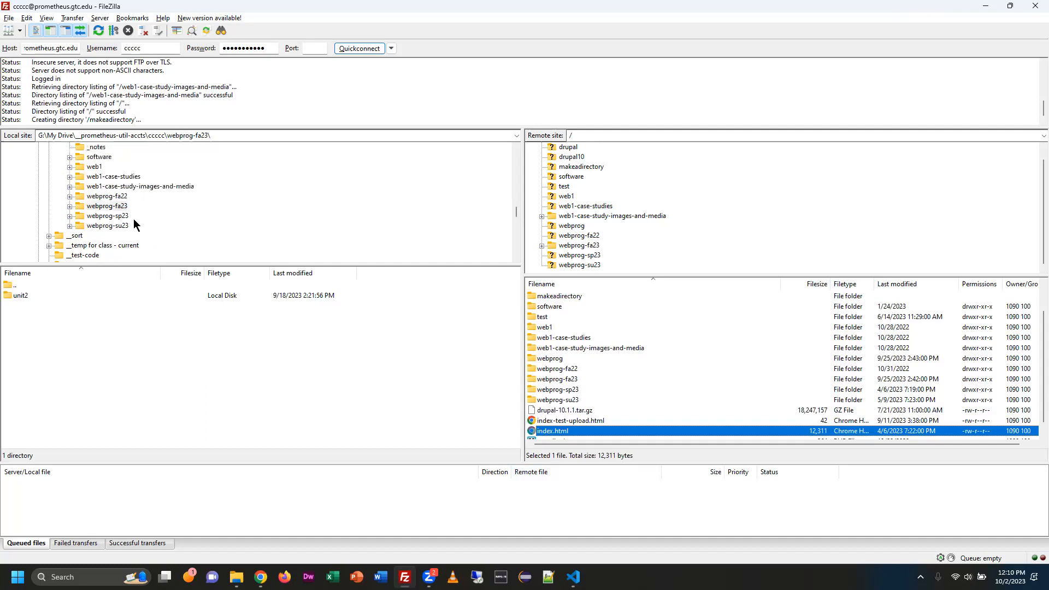
click(106, 207)
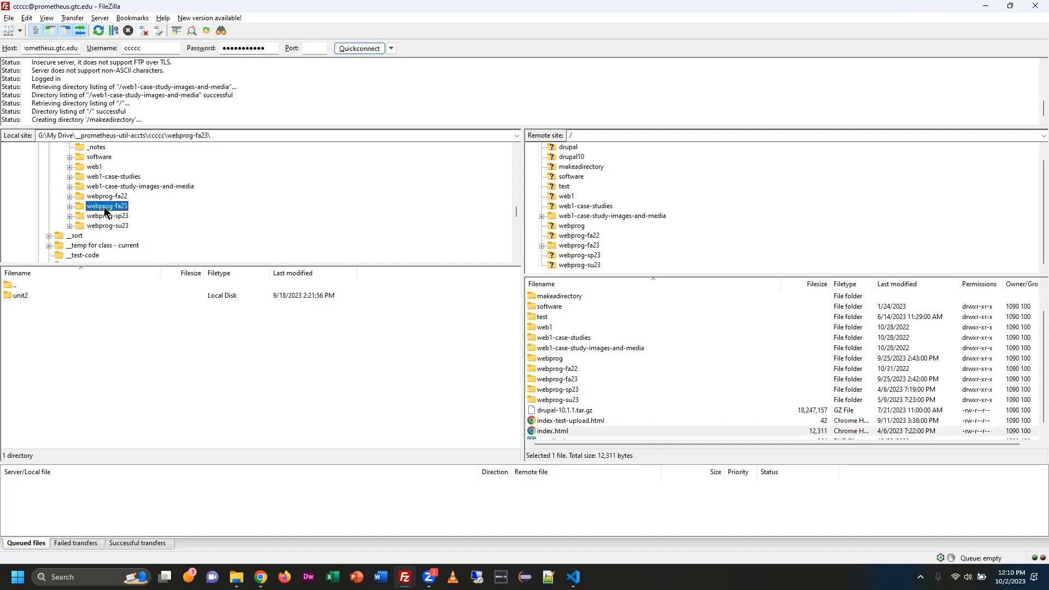
scroll(101, 201, up, 2)
click(87, 197)
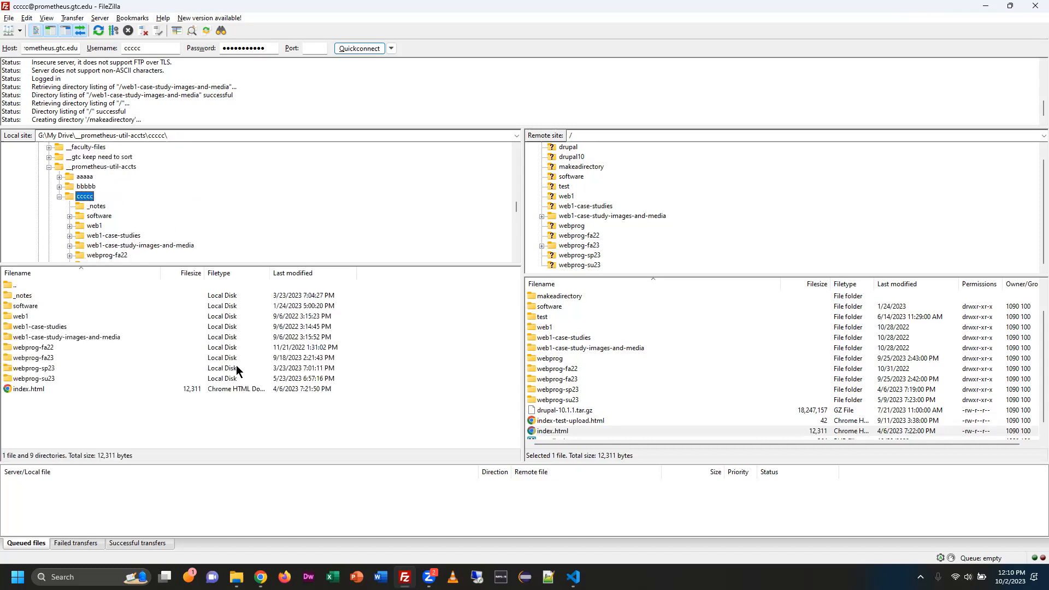
click(40, 359)
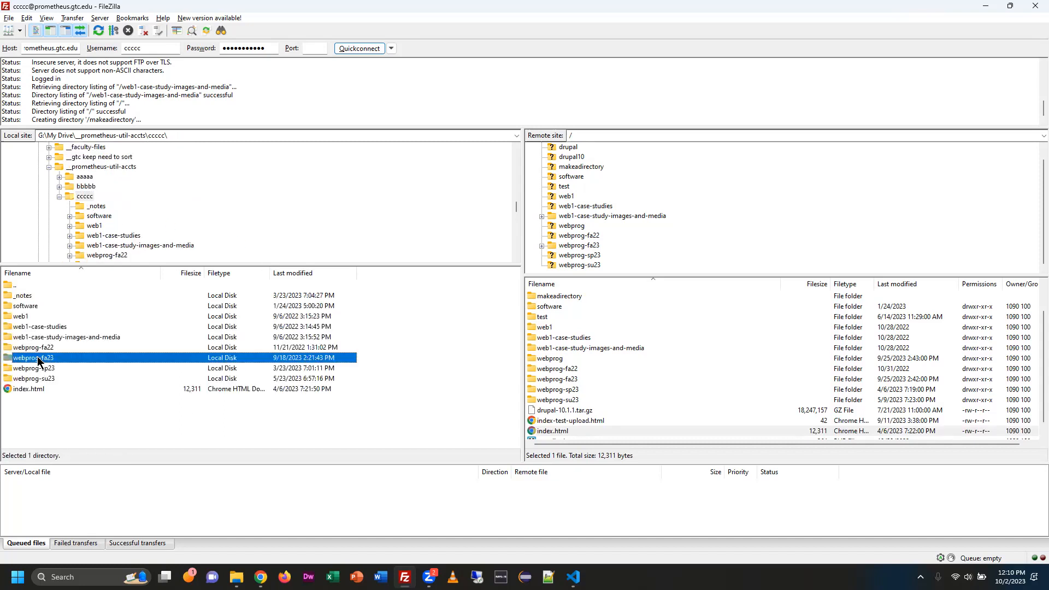
drag(50, 359, 622, 434)
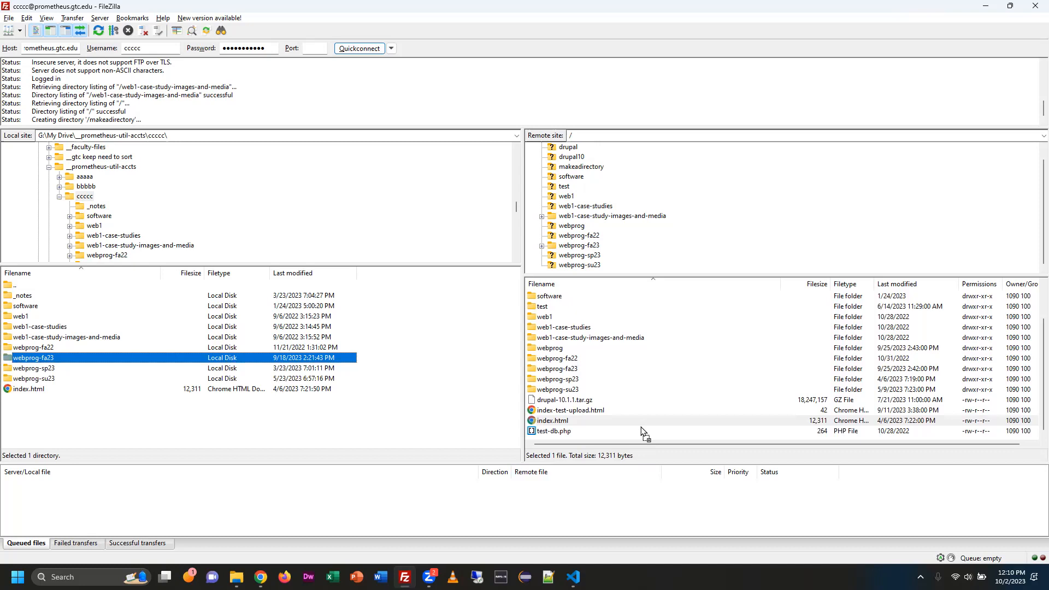
drag(641, 427, 77, 363)
Open webprog-fa23 locally and webprog-sp23 on the server, and delete the server's unit3 through unit7 folders.
double_click(37, 356)
double_click(570, 381)
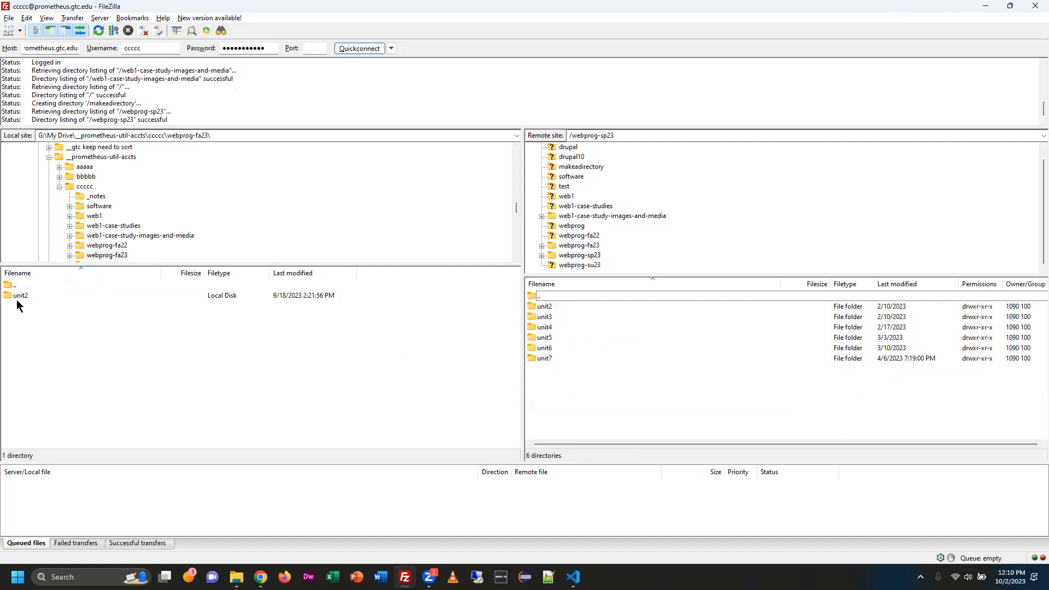
drag(559, 381, 538, 319)
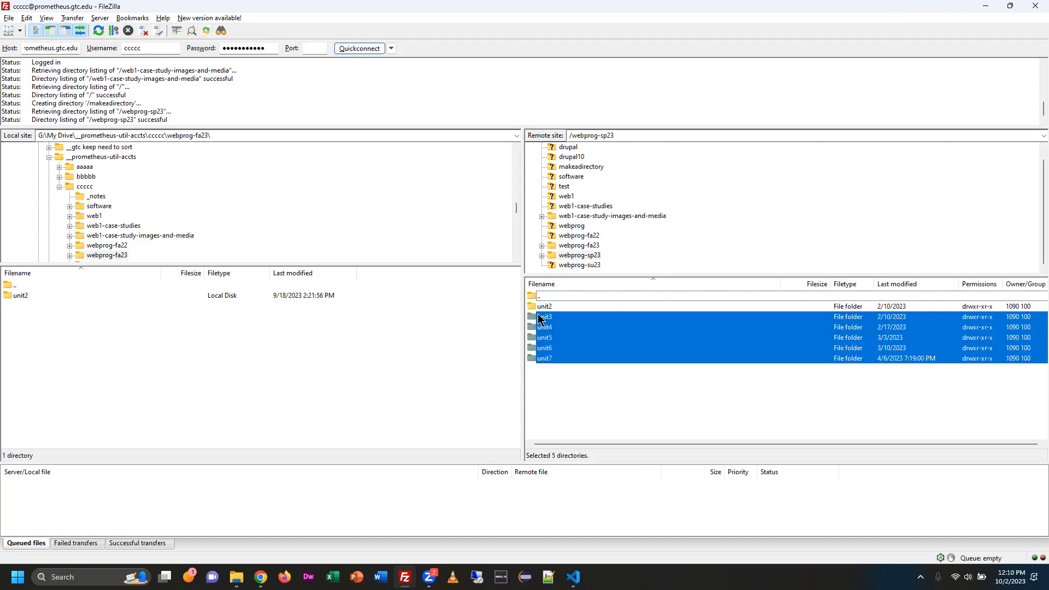
drag(539, 318, 539, 318)
right_click(539, 323)
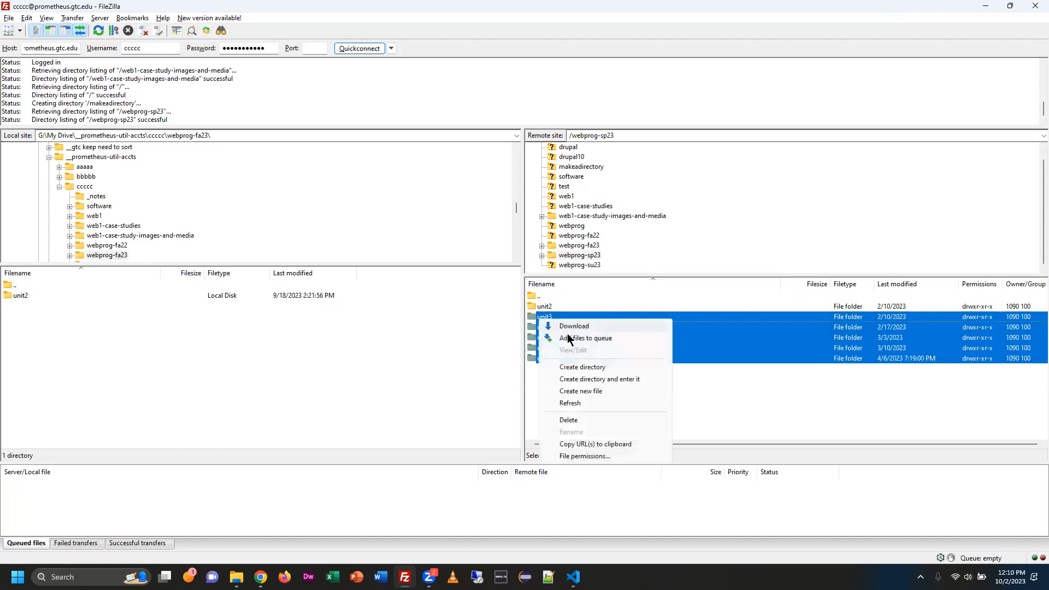
click(607, 425)
click(553, 283)
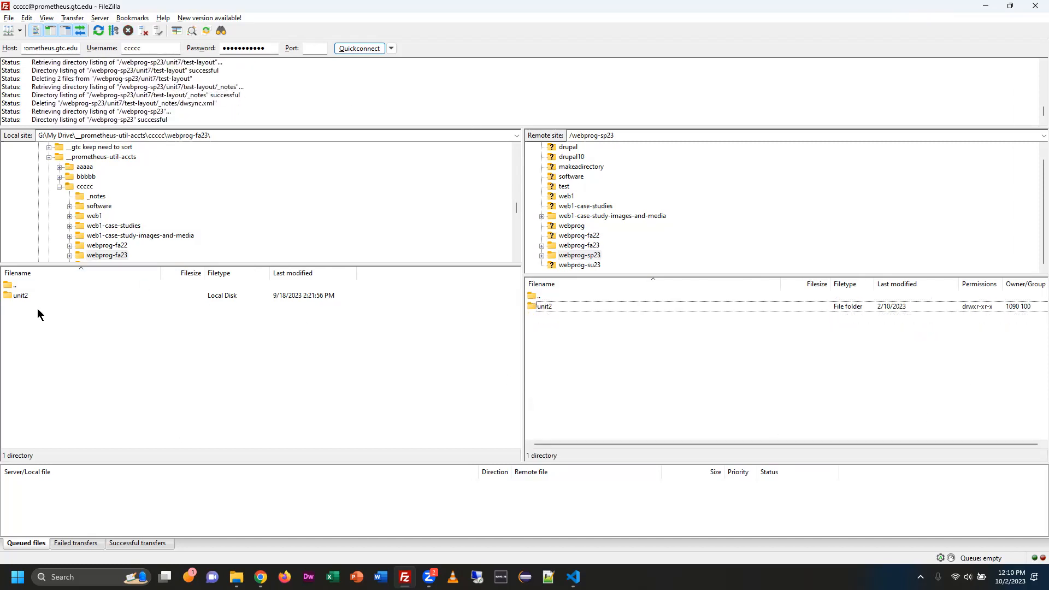
Open unit2 both locally and on the server, and delete javajam.zip from the server's unit2 folder.
double_click(20, 297)
double_click(551, 310)
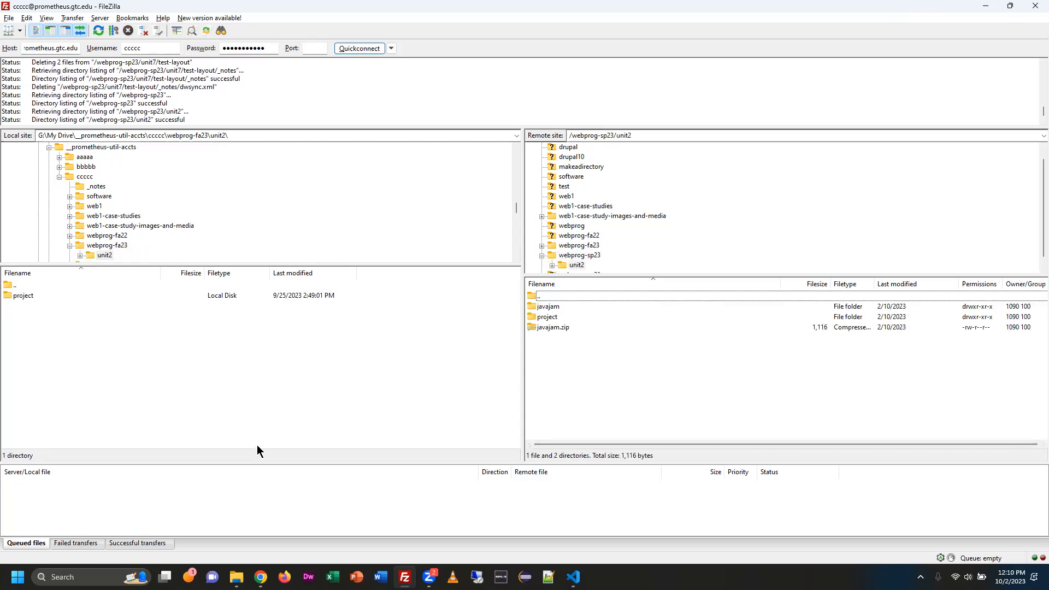
click(544, 309)
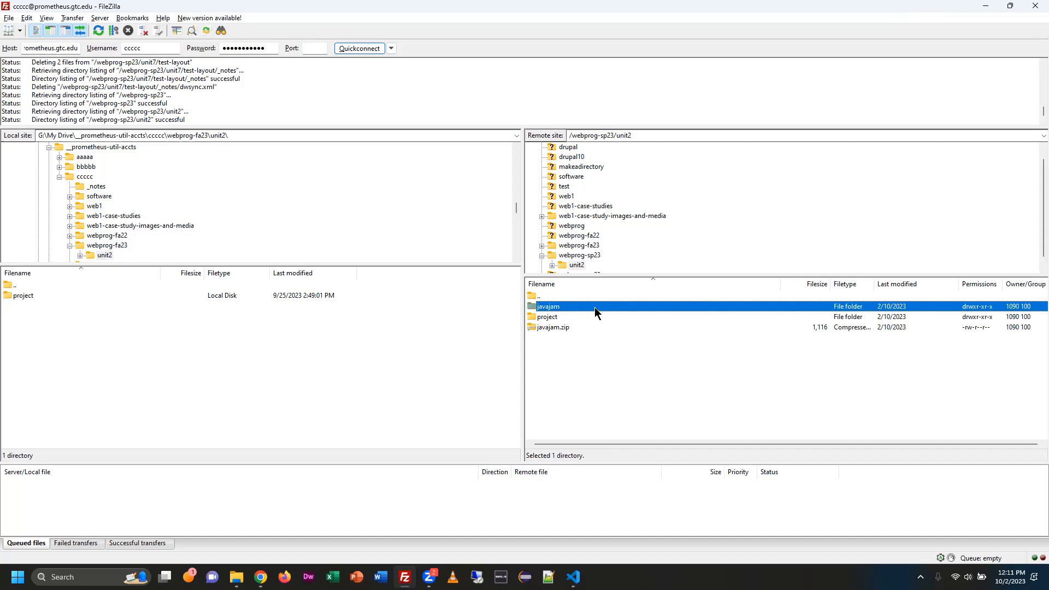
click(568, 329)
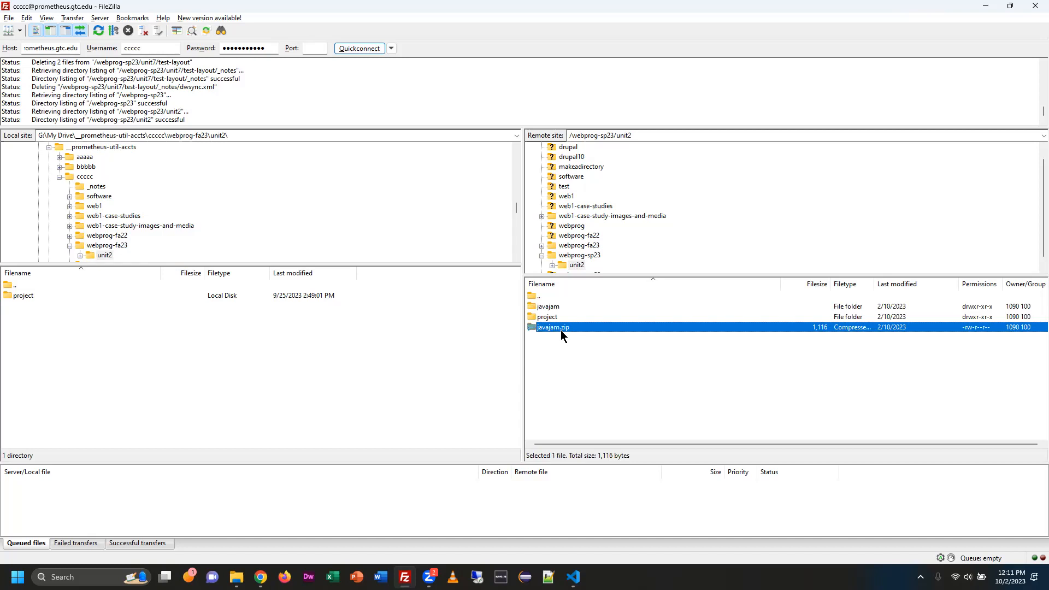
right_click(561, 332)
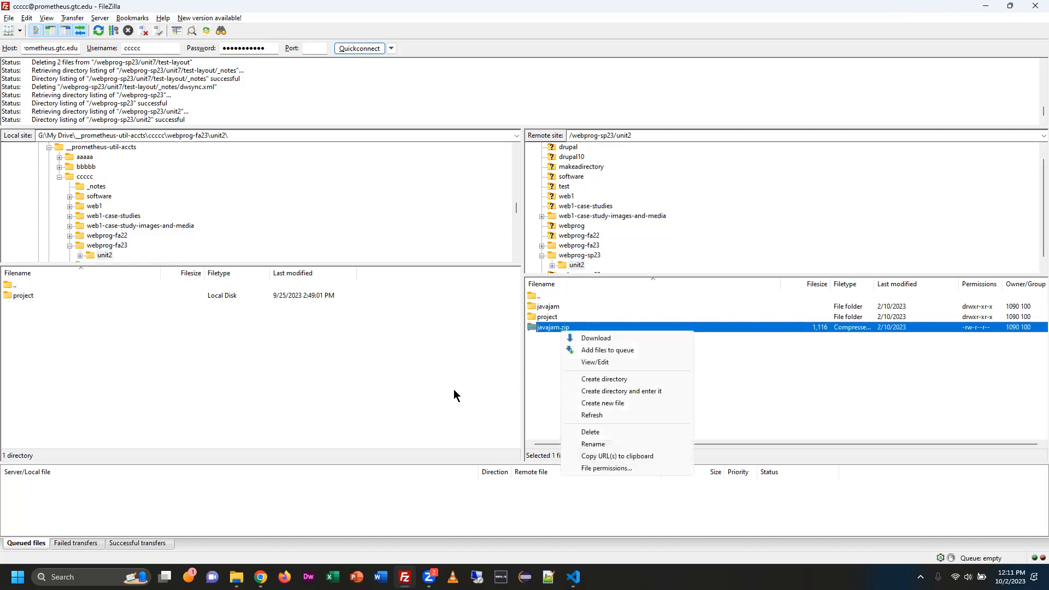
click(590, 432)
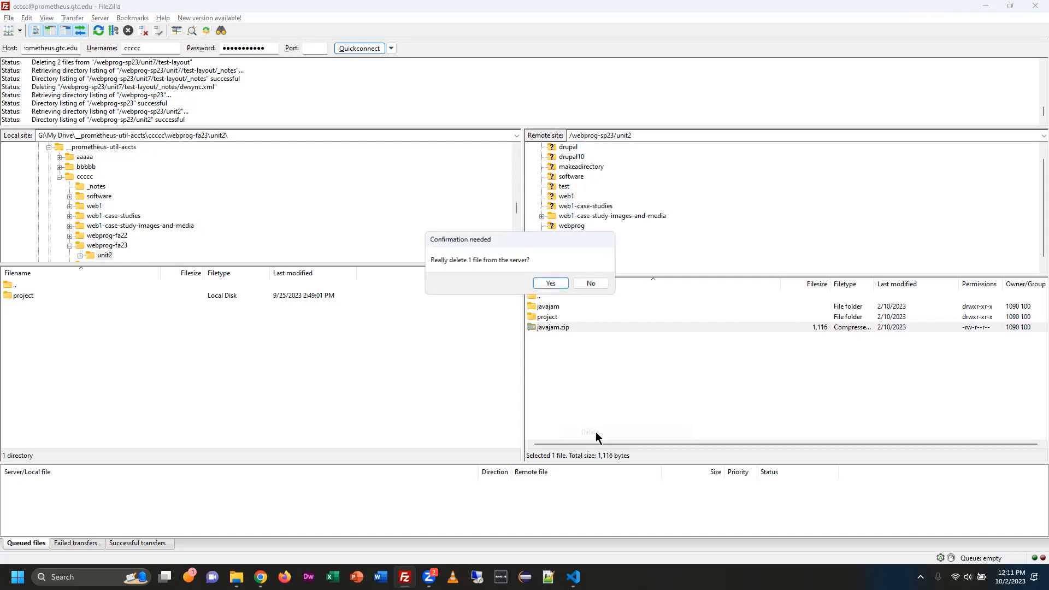
click(554, 283)
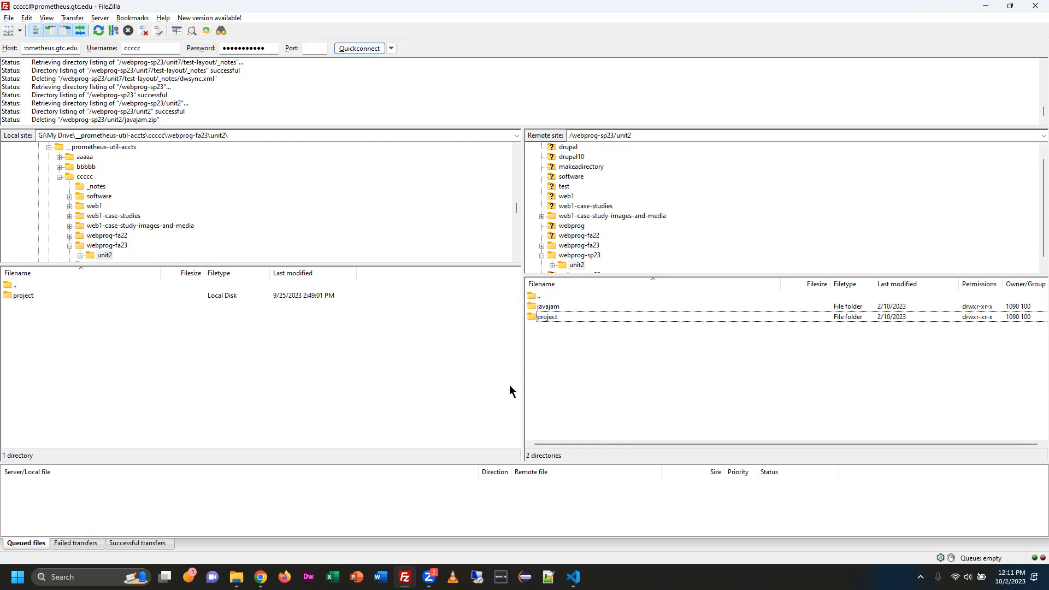
Open the project folder inside unit2 both locally and on the server.
double_click(30, 297)
double_click(616, 316)
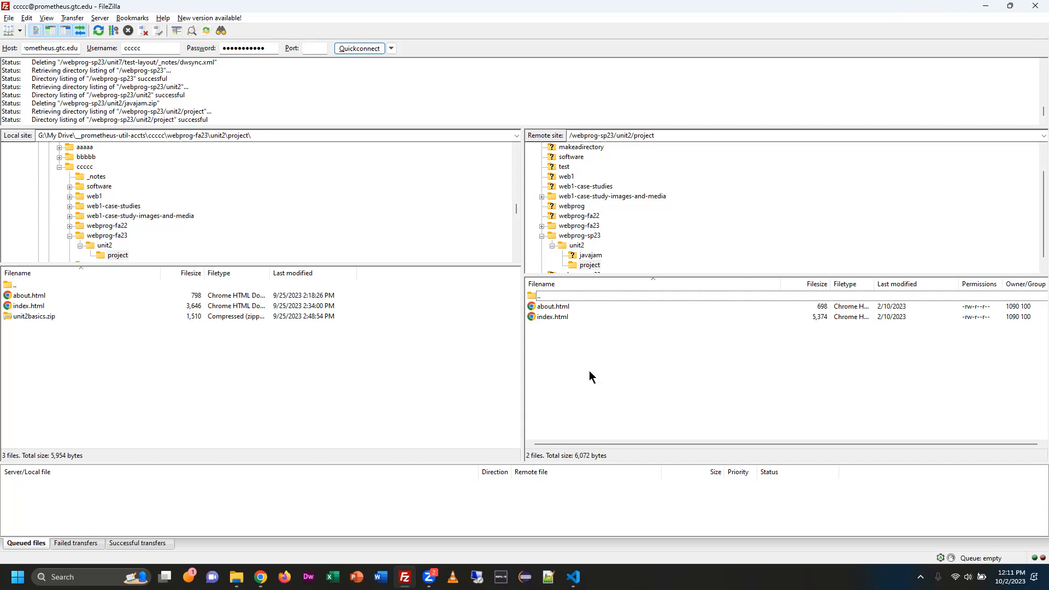
right_click(570, 326)
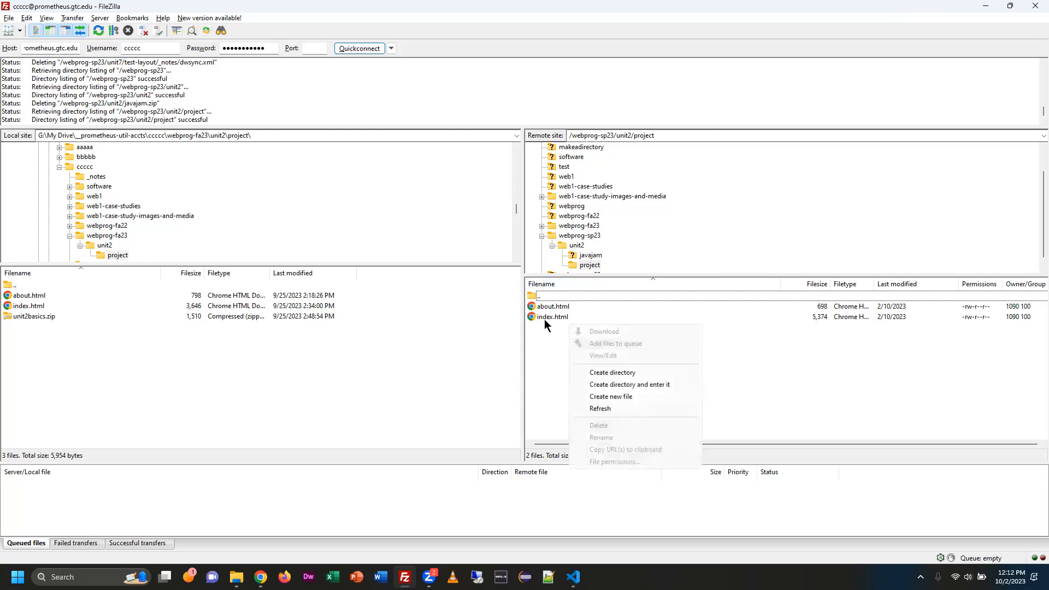
right_click(546, 320)
click(813, 396)
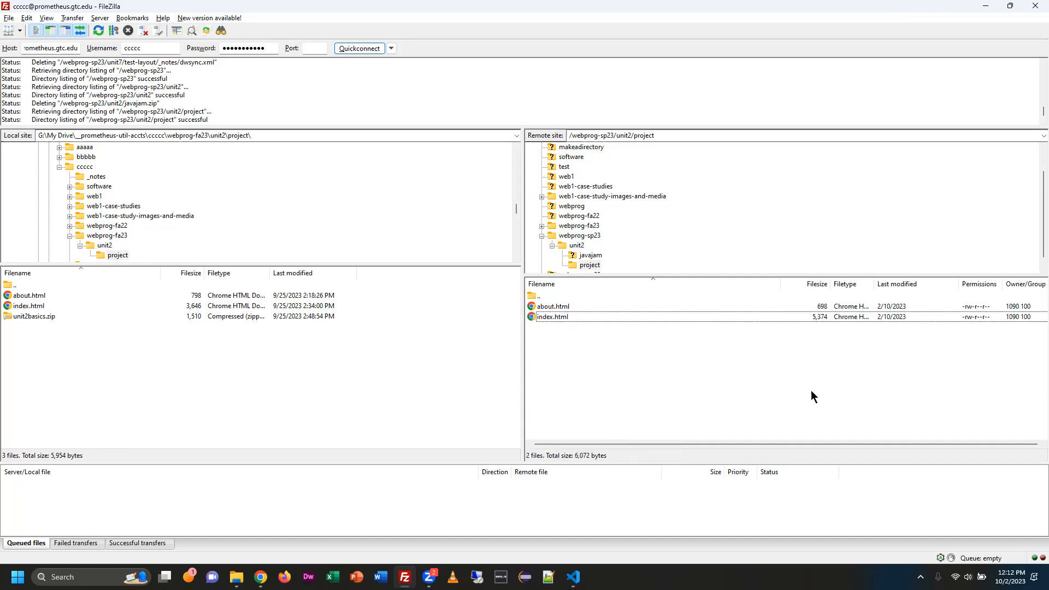
Upload the local about.html and index.html to the server's unit2/project folder, overwriting the existing copies.
click(44, 300)
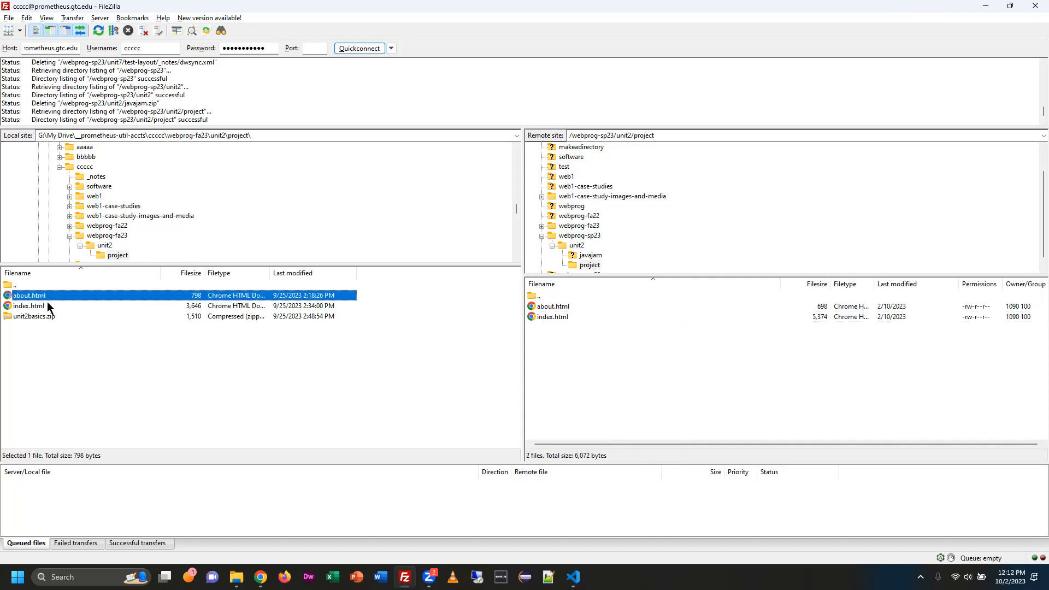
shift+click(47, 307)
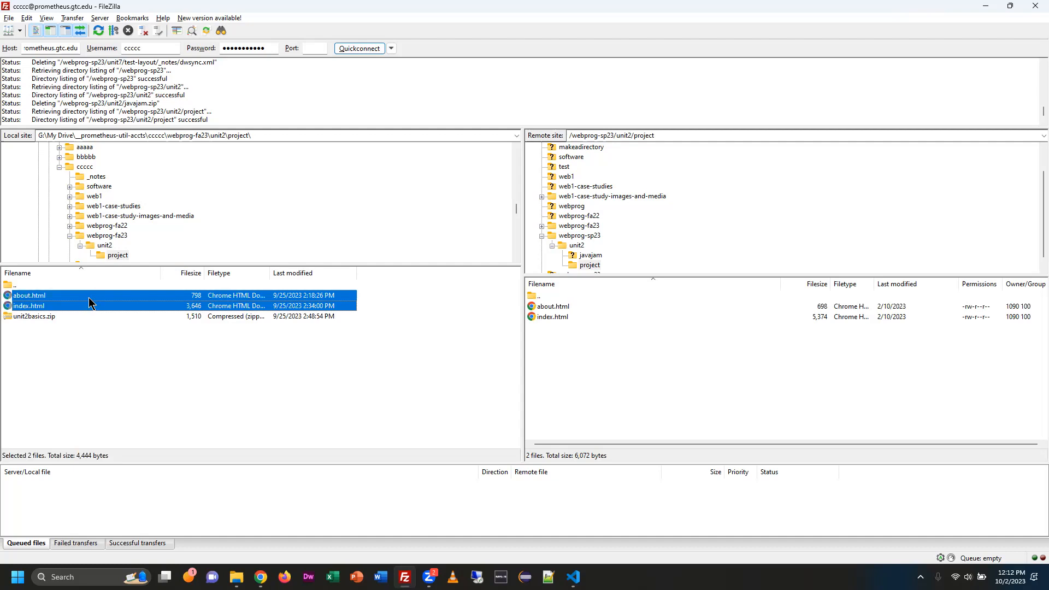
drag(89, 302, 570, 335)
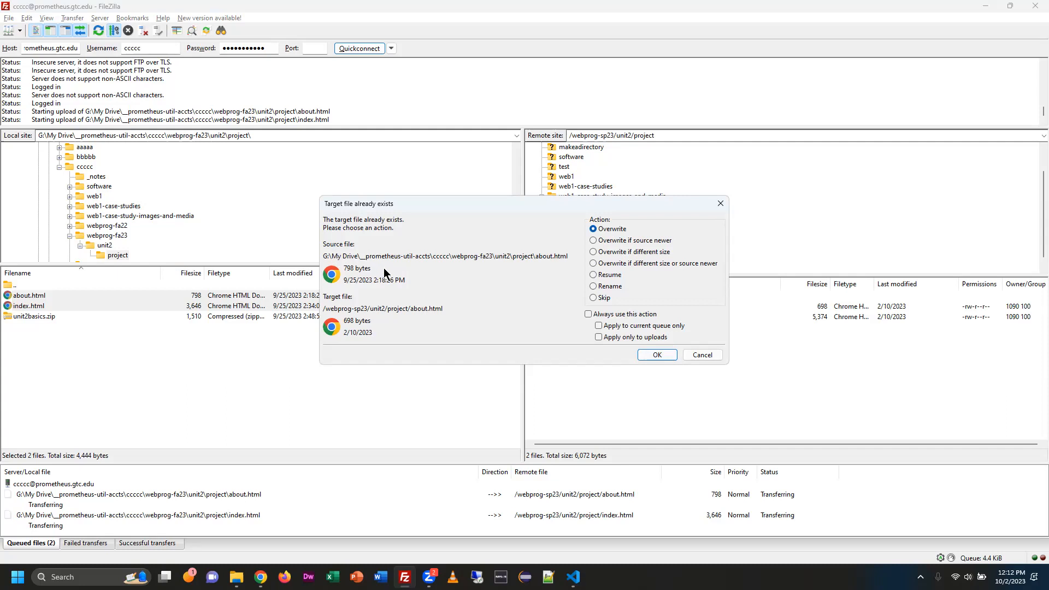
click(659, 355)
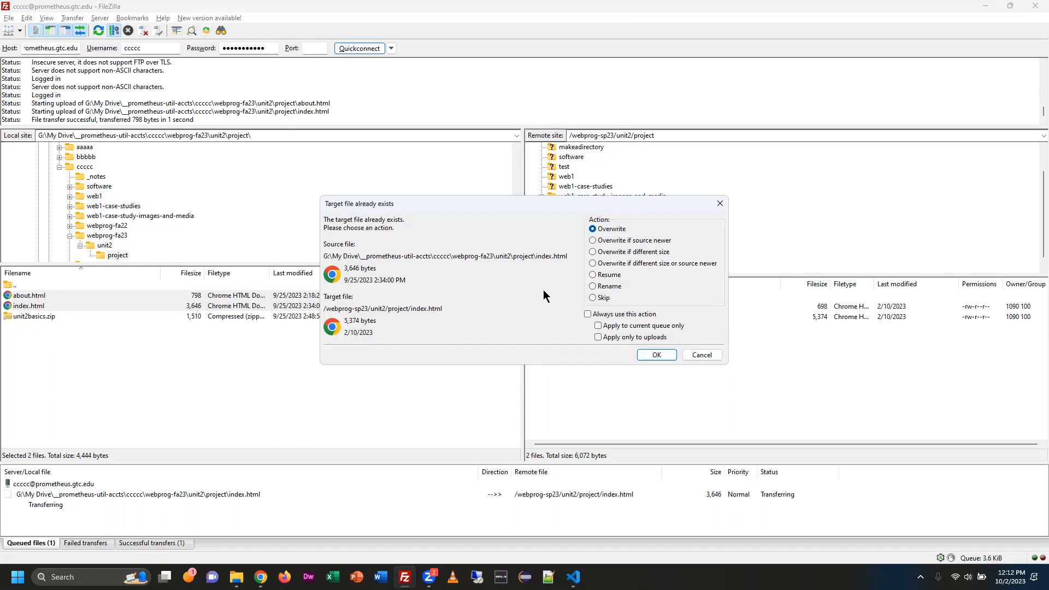
click(588, 315)
click(588, 315)
click(655, 355)
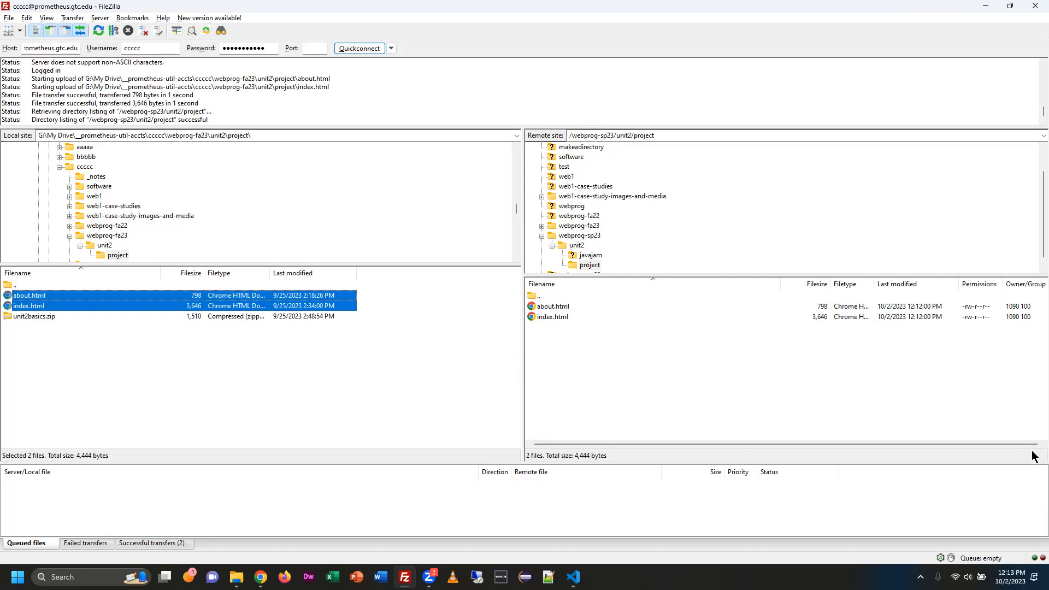
click(909, 307)
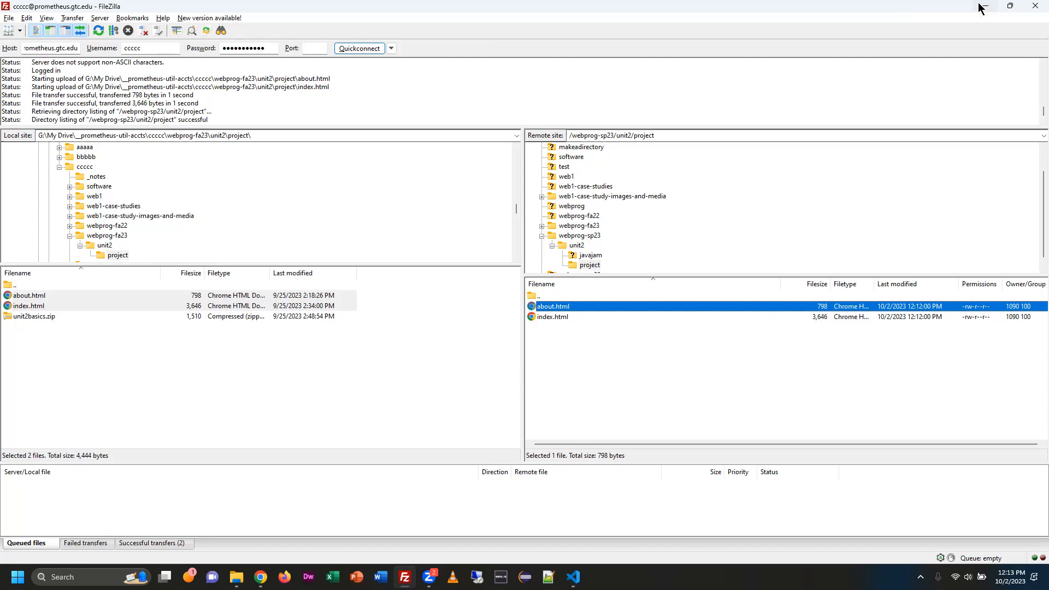
Switch to Chrome and open prometheus.gtc.edu/~ccccc/ in a new tab.
key(alt+Tab)
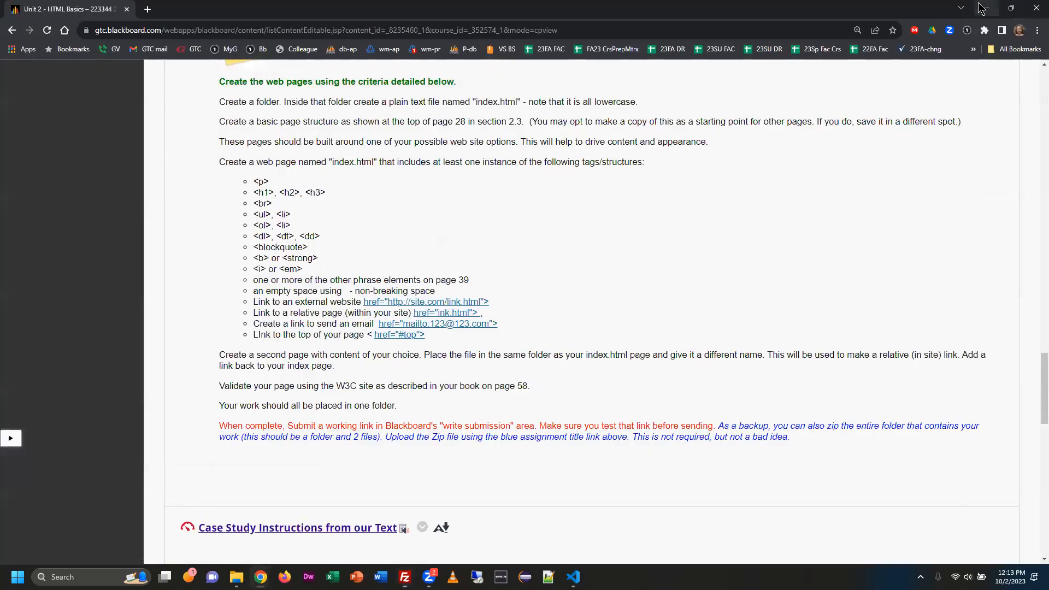
click(147, 8)
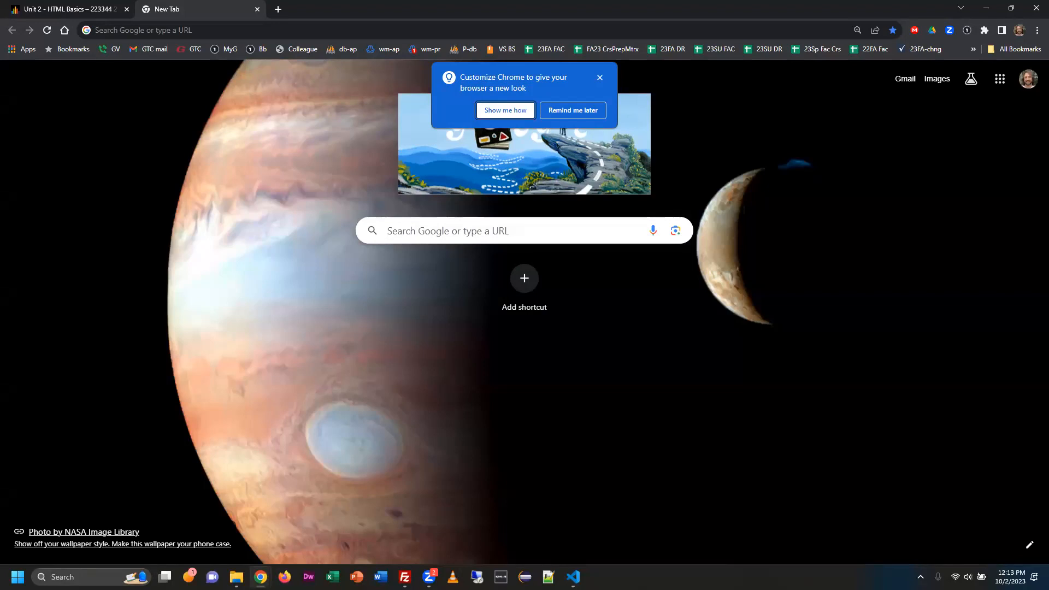
click(714, 26)
text(prometheus.gtc.edu/~ccccc/)
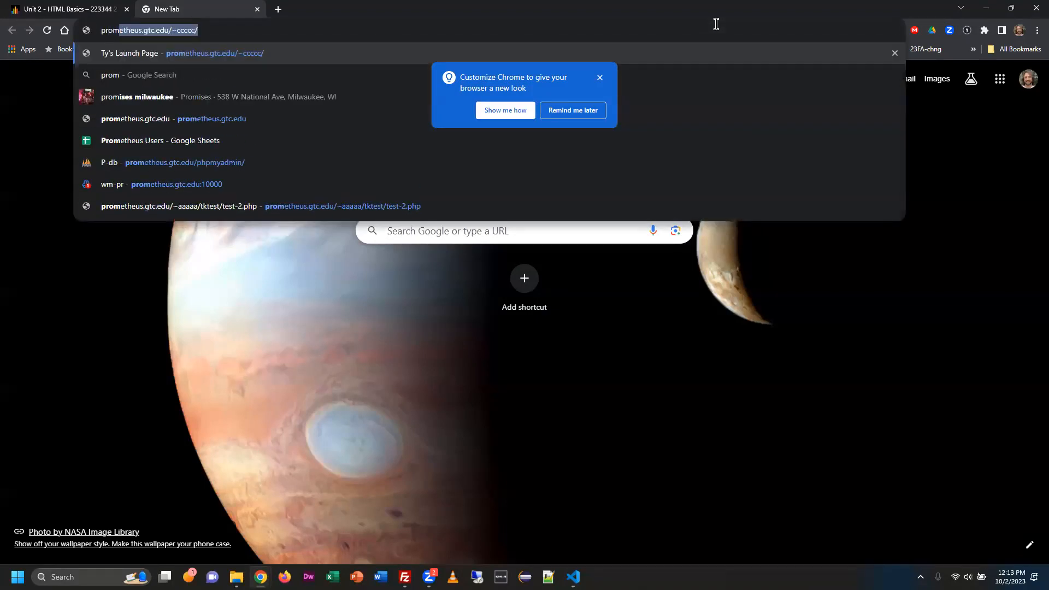
key(End)
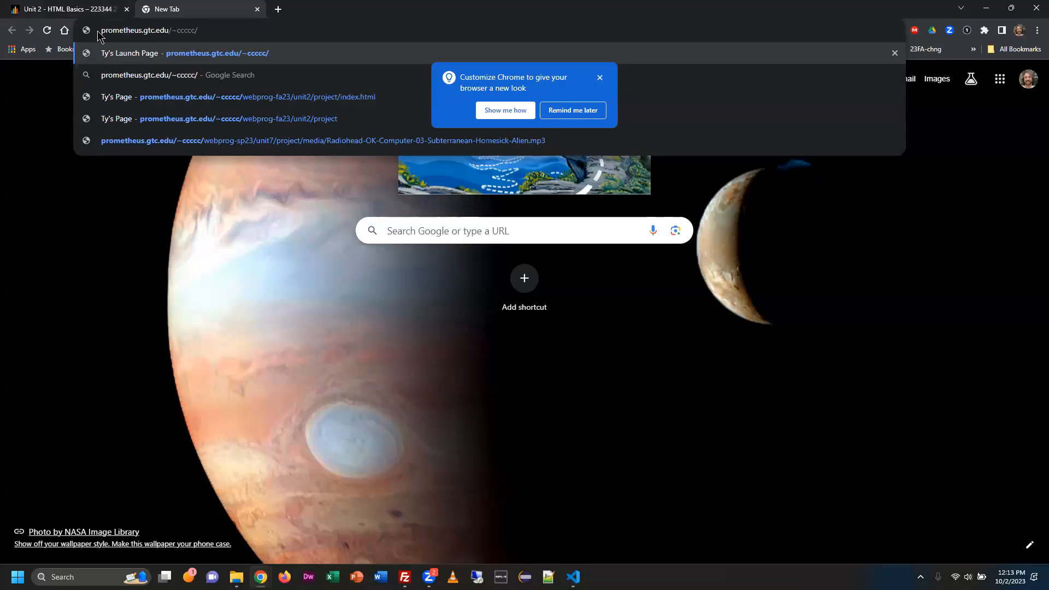
drag(101, 30, 177, 29)
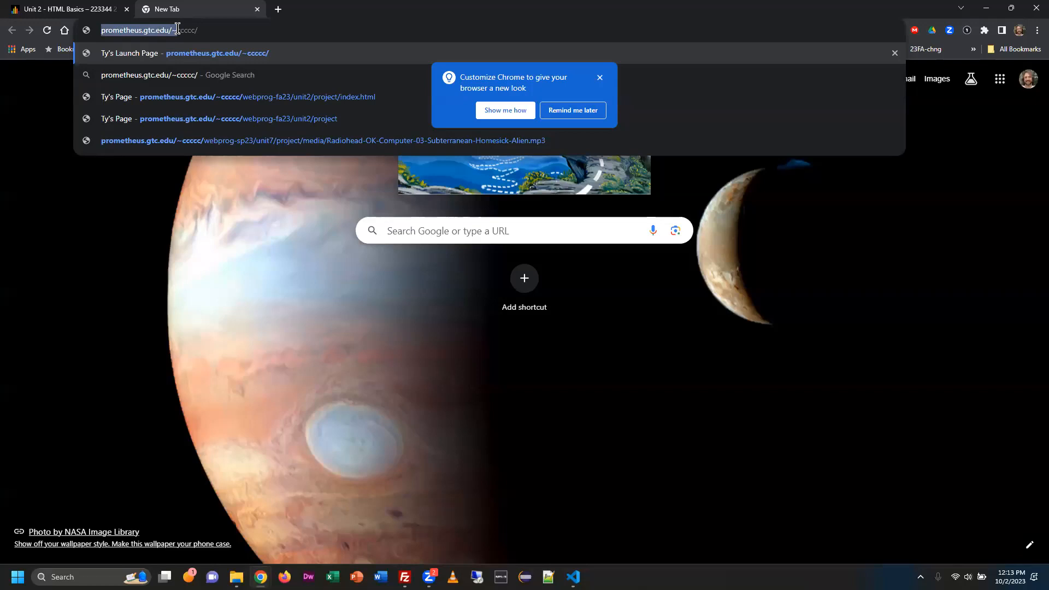
drag(177, 30, 206, 28)
key(Return)
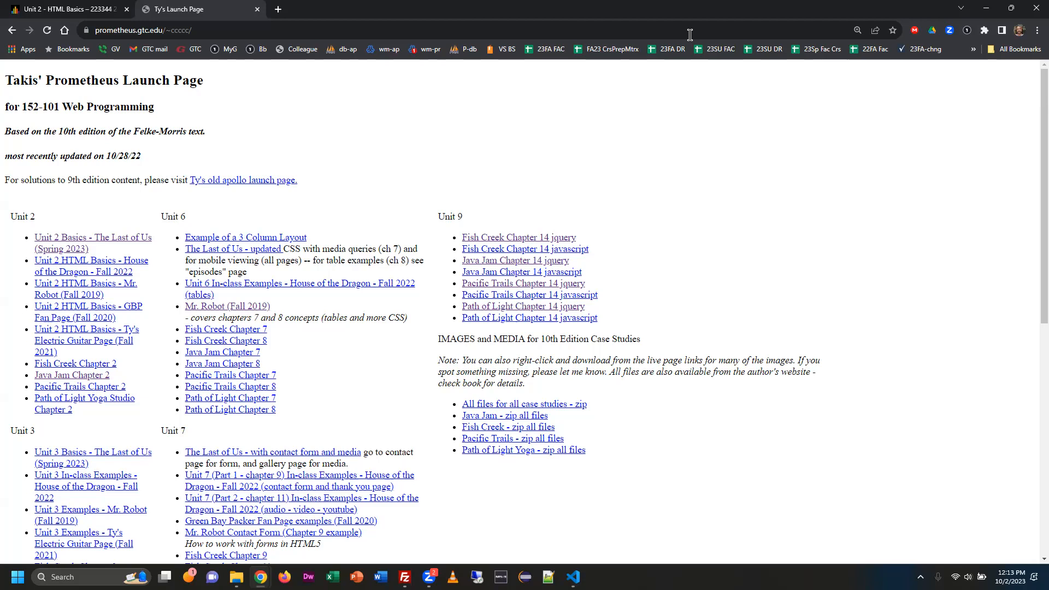
click(662, 21)
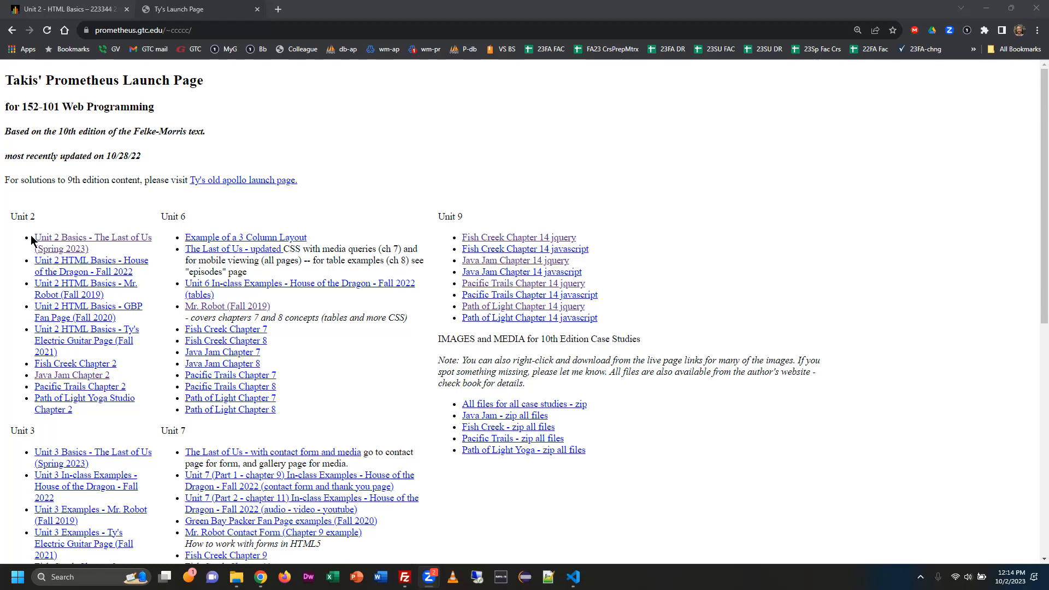
Open the Pacific Trails Chapter 2 example from the Unit 2 list and view its page source.
click(69, 388)
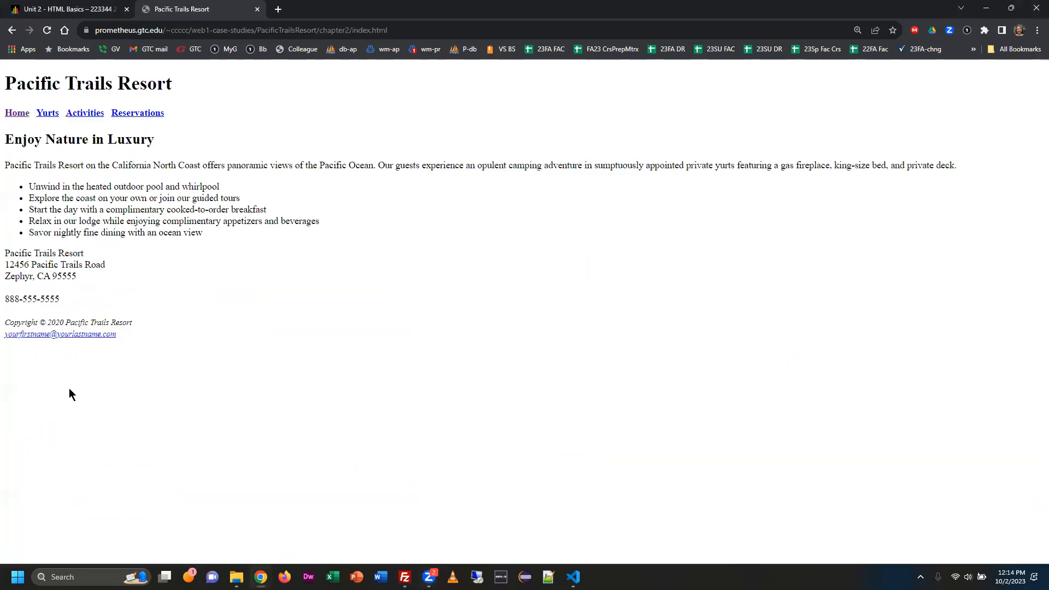
right_click(606, 356)
click(638, 336)
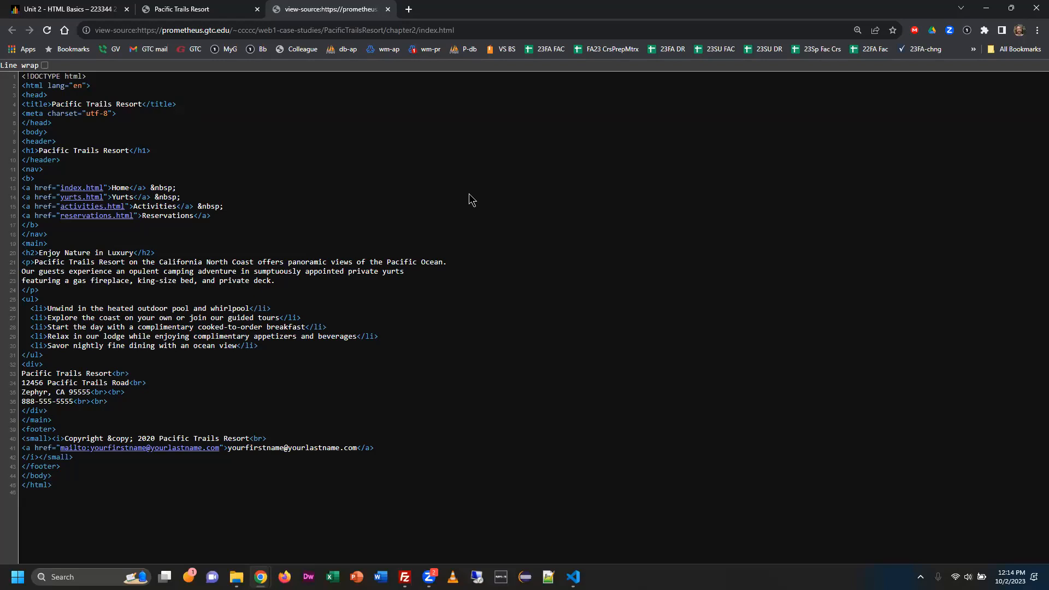
Check the Blackboard unit 2 instructions, return to the Prometheus launch page, and look through its unit example links.
click(53, 9)
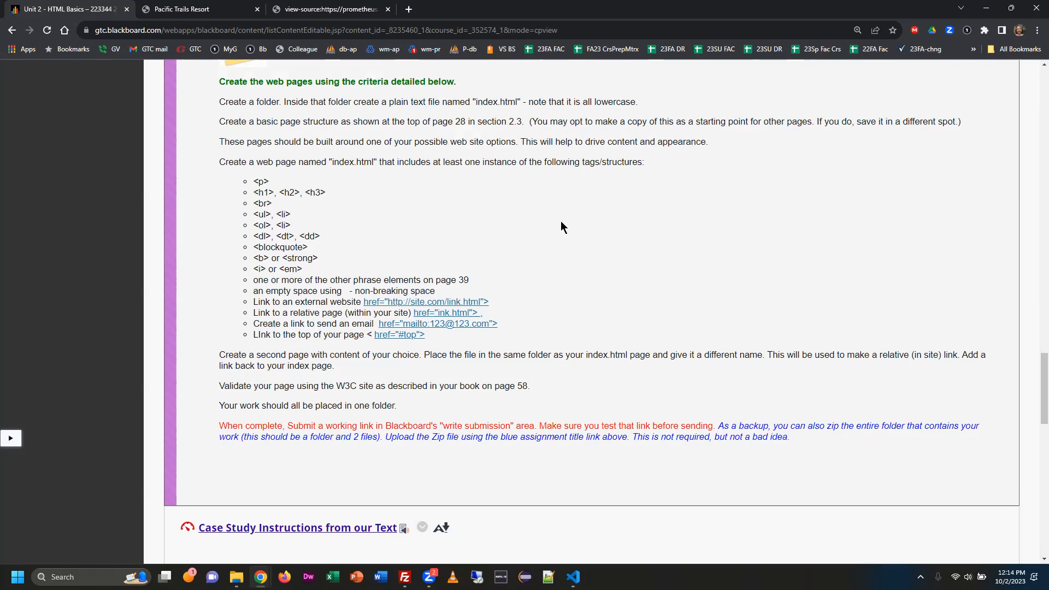
click(145, 10)
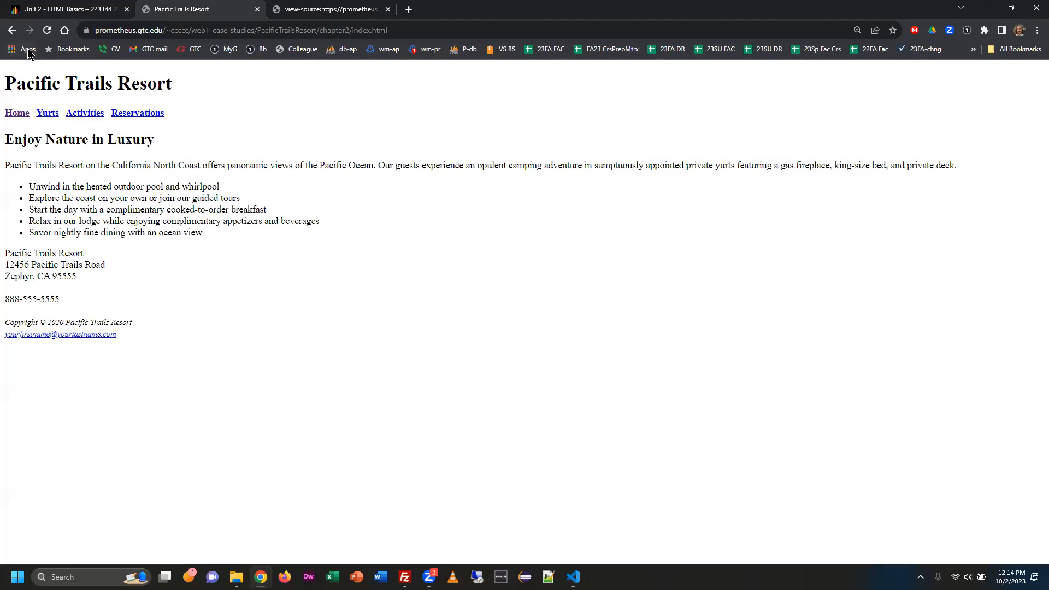
click(12, 30)
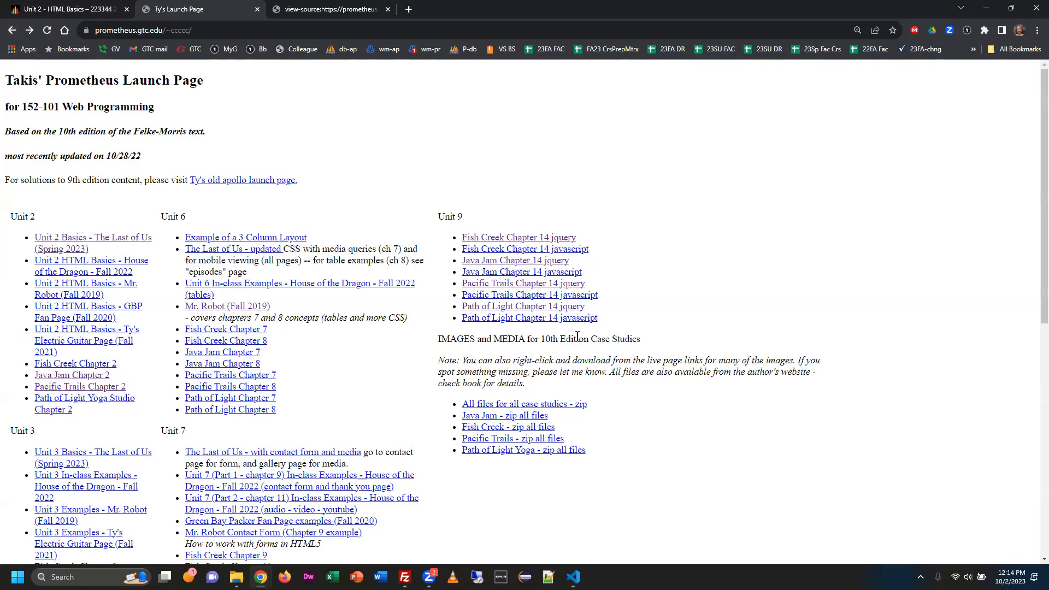
scroll(427, 387, down, 2)
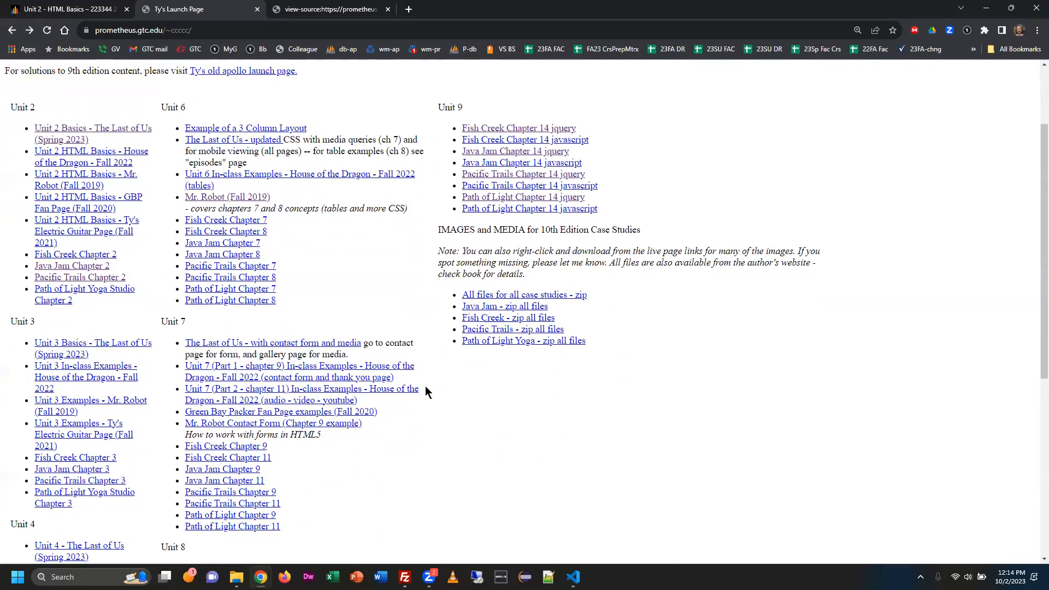
drag(66, 177, 94, 153)
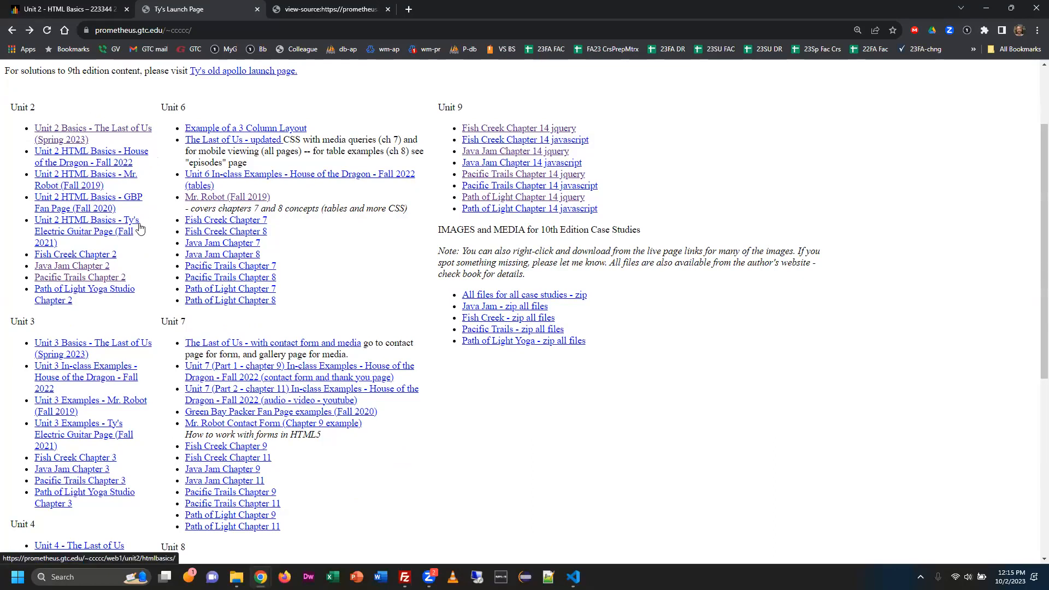
drag(74, 155, 71, 133)
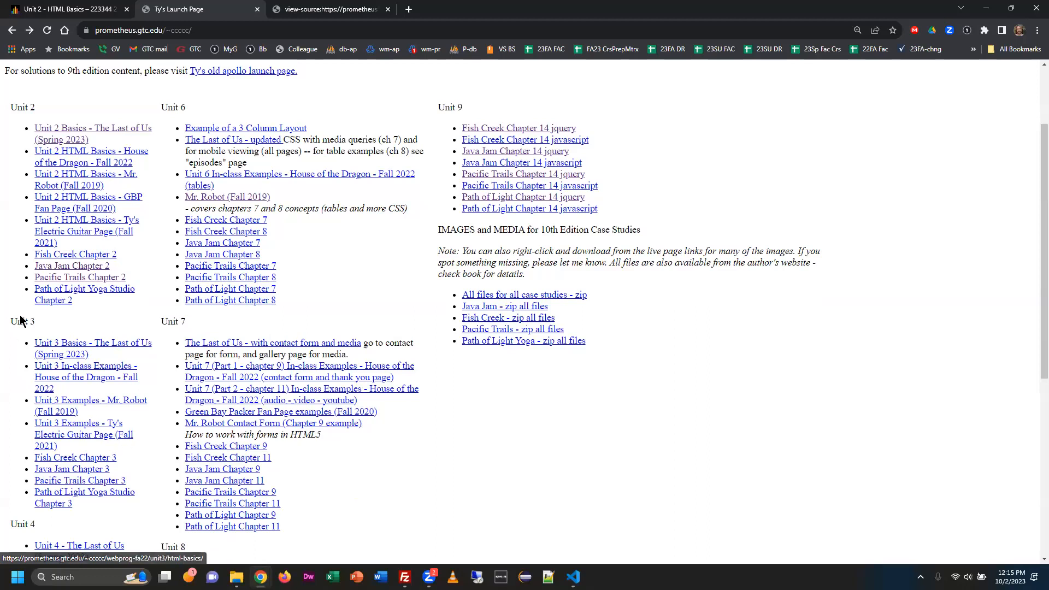
scroll(87, 385, down, 6)
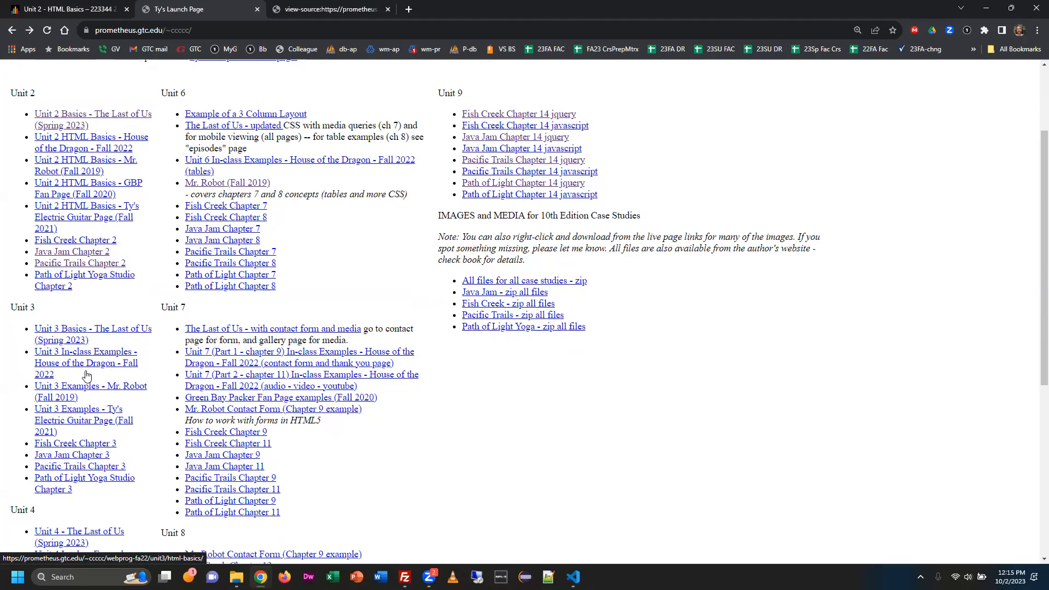
scroll(87, 382, up, 7)
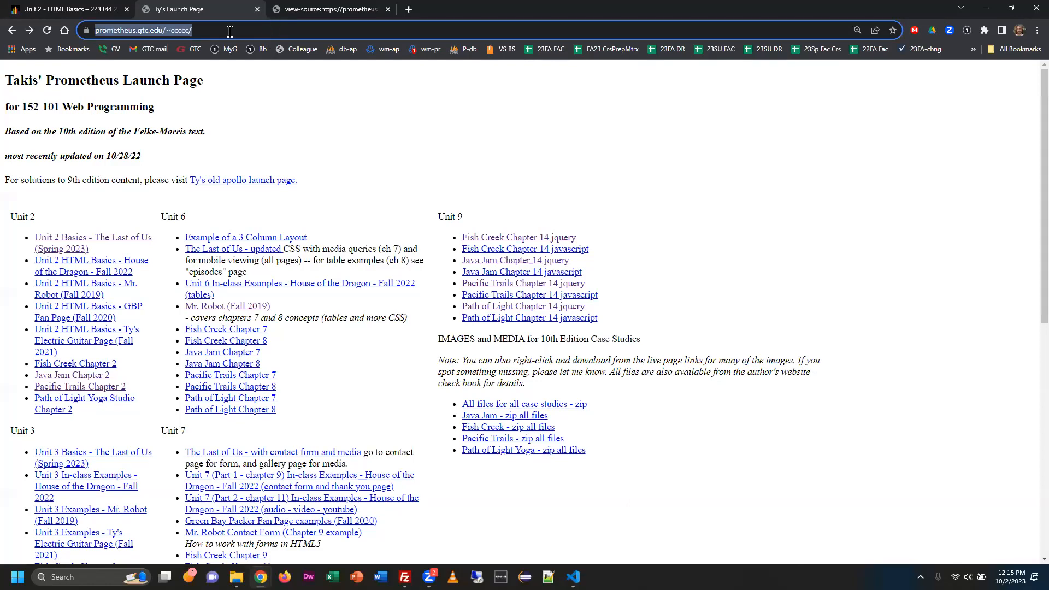
Switch back to FileZilla, enlarge the server's directory tree, and open the server's root folder.
key(alt+Tab)
key(alt+Tab)
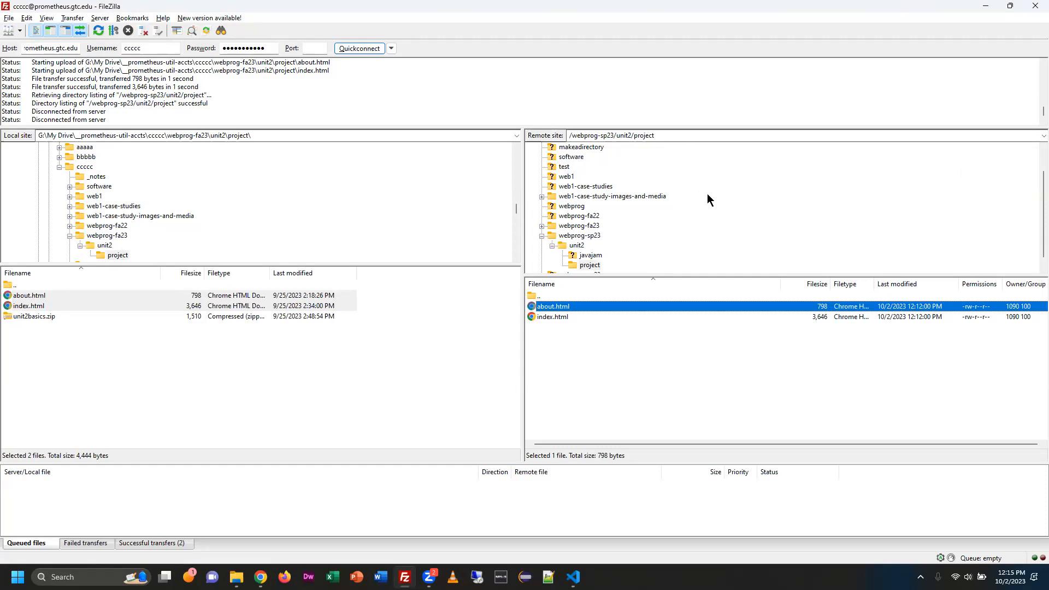
scroll(707, 197, up, 1)
drag(616, 277, 624, 331)
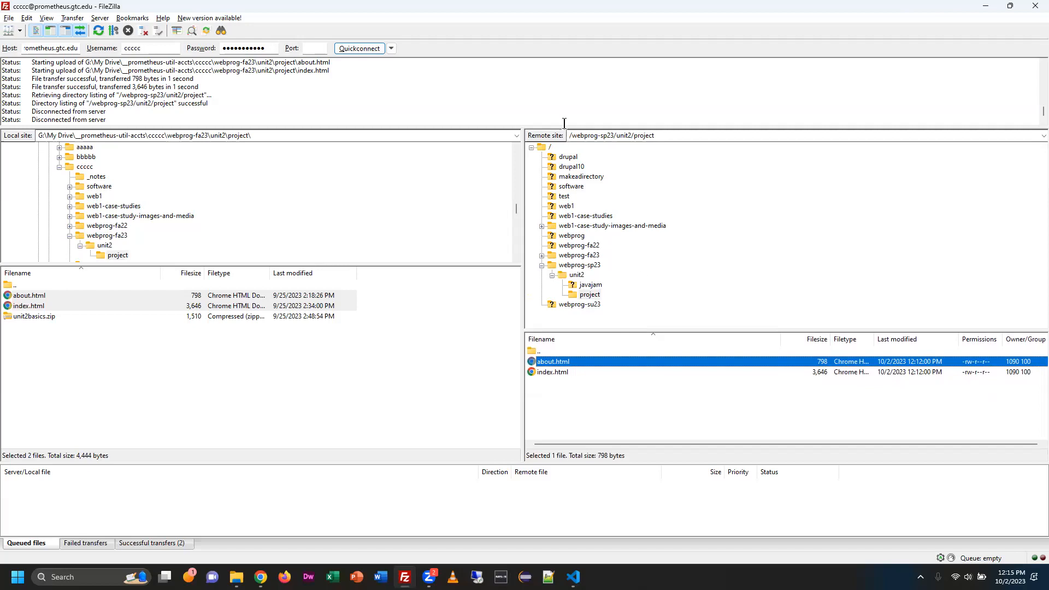
click(545, 150)
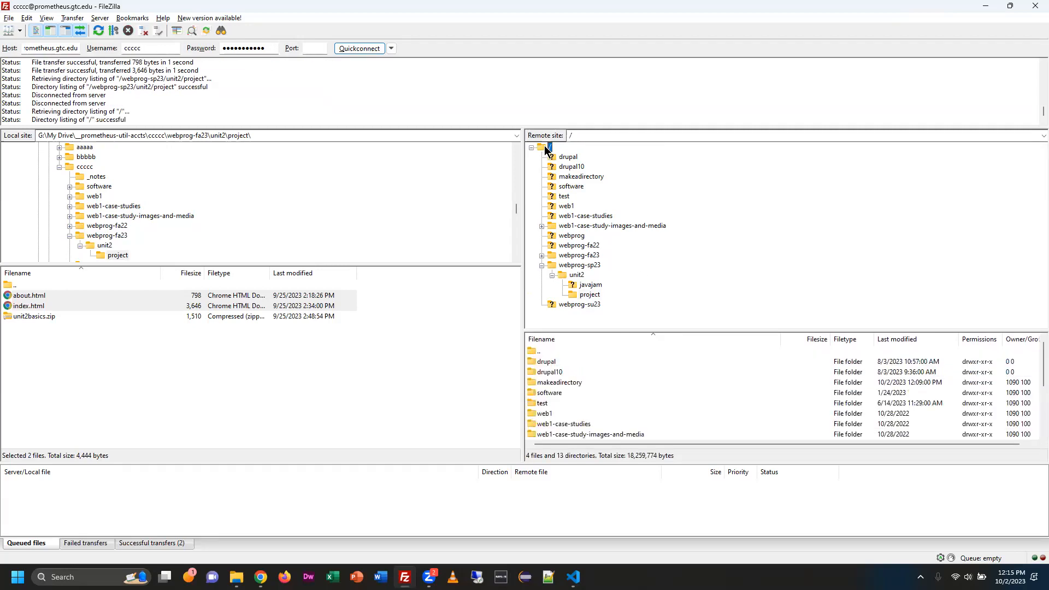
Expand webprog-fa23 and webprog-sp23 down to their unit2 subfolders on the server and open webprog-sp23/unit2/project.
click(582, 267)
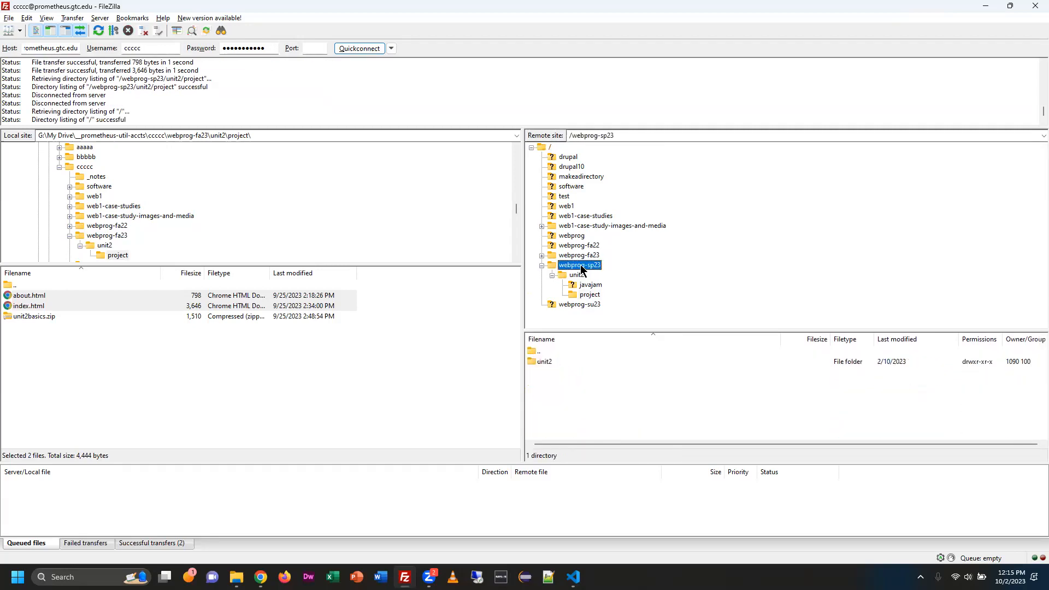
click(584, 257)
click(542, 256)
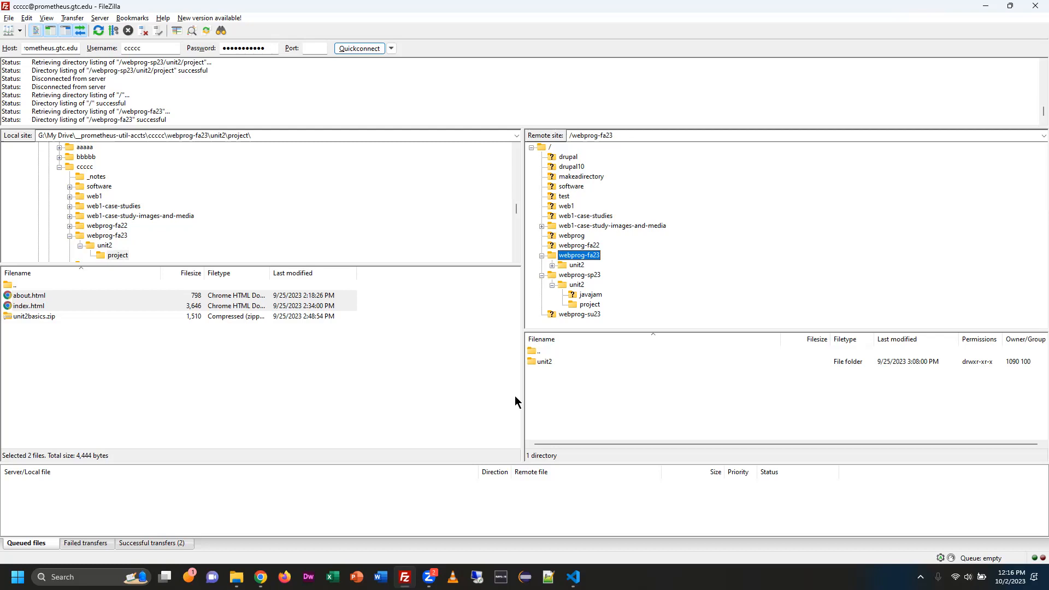
click(541, 275)
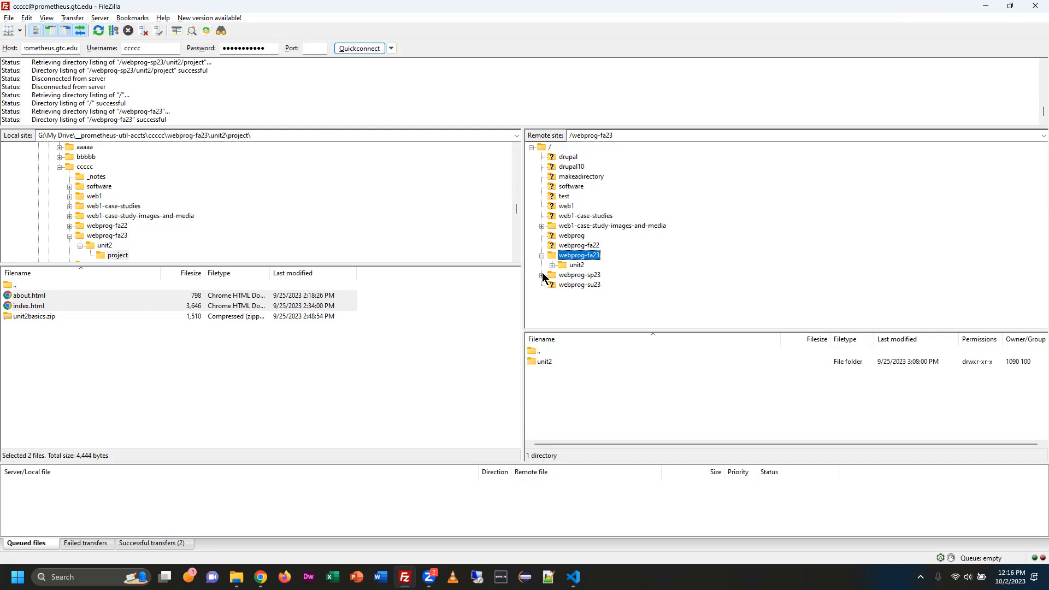
click(552, 265)
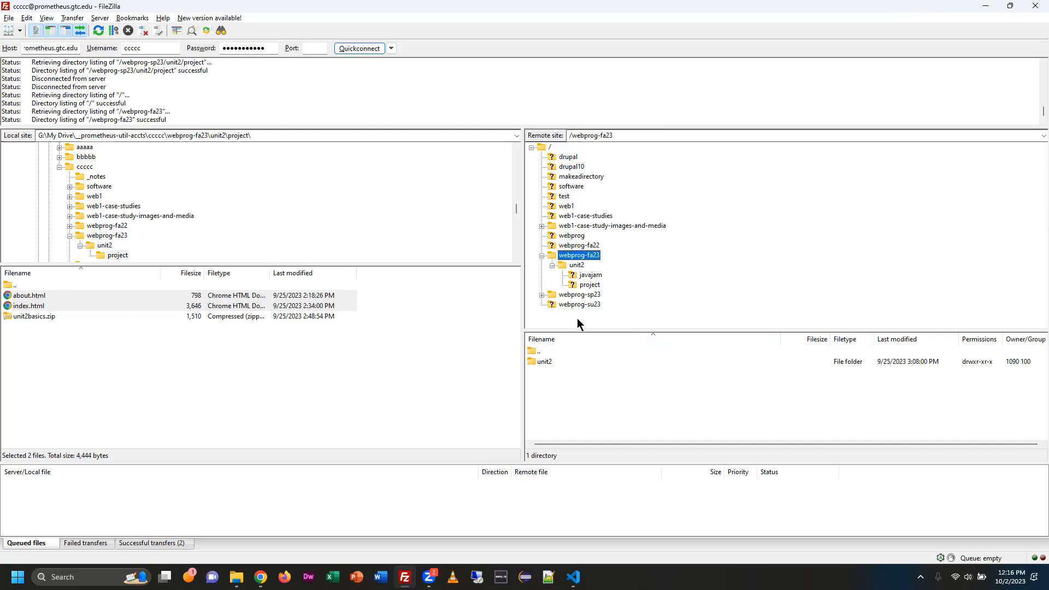
click(542, 296)
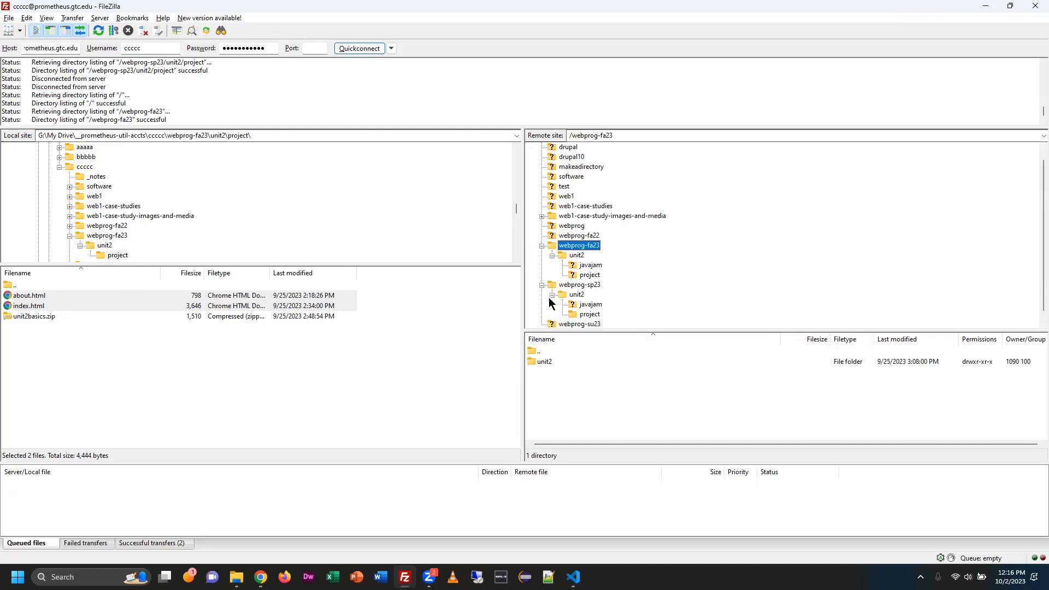
click(587, 315)
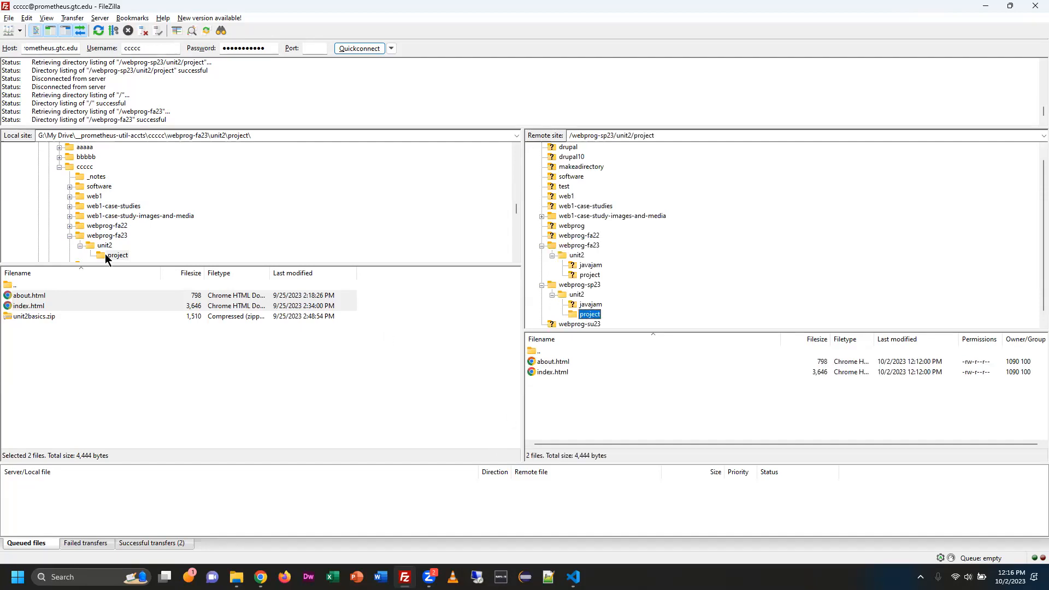
Expand webprog-sp23 and unit2 in the local directory tree and open the matching project folder.
scroll(103, 226, down, 2)
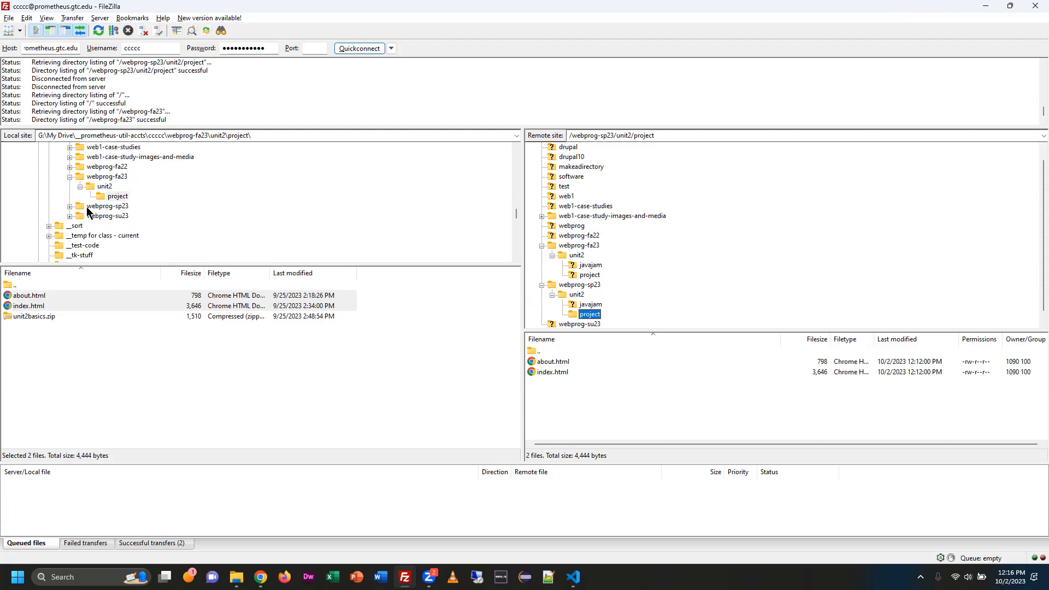
click(69, 206)
click(80, 206)
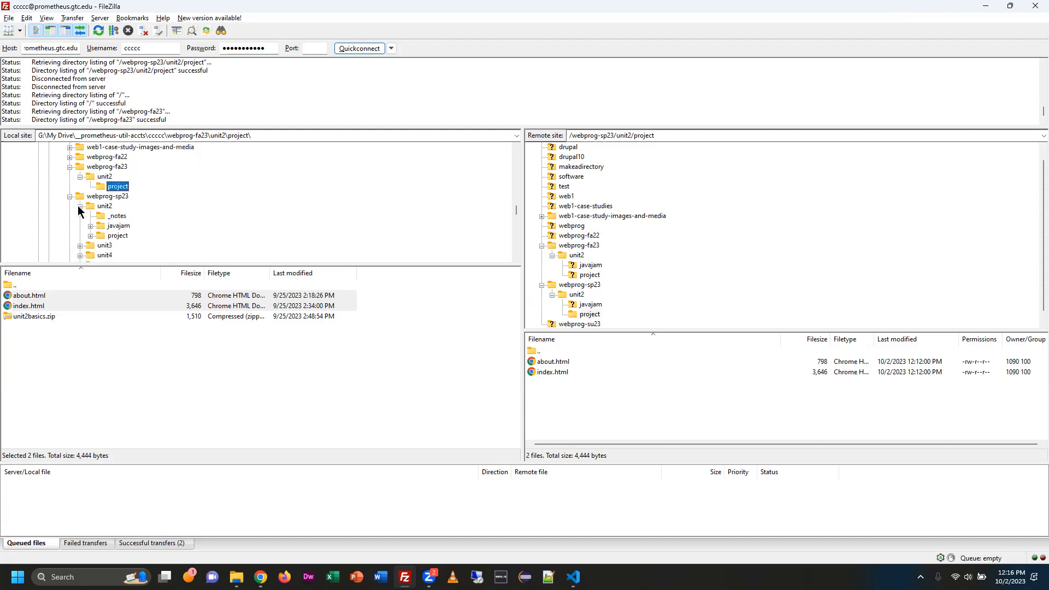
click(91, 235)
click(108, 239)
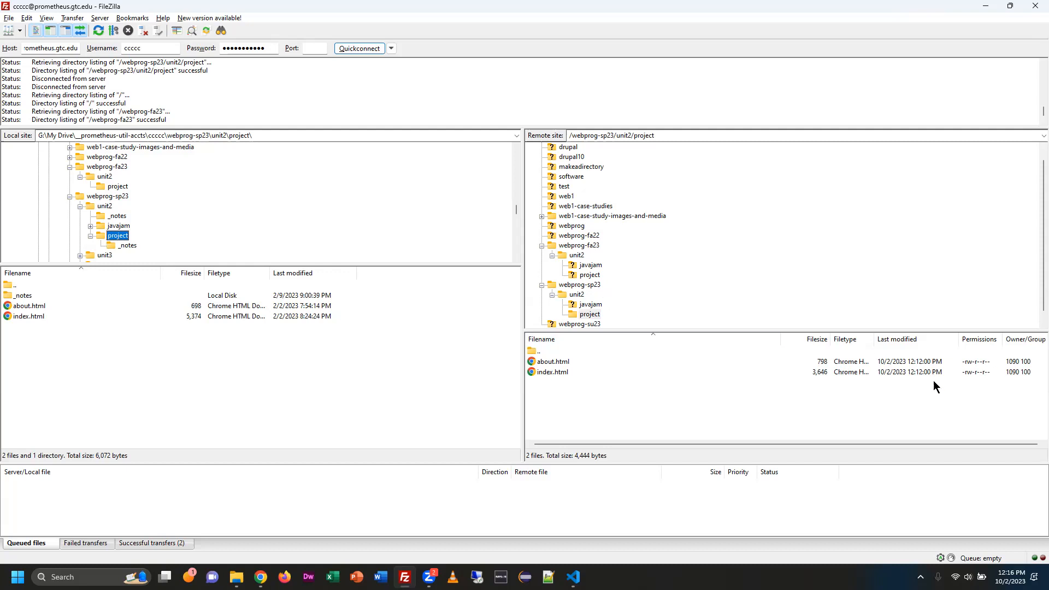
Compare the webprog-sp23 folder levels on the server and local sides, returning both to unit2/project.
click(594, 286)
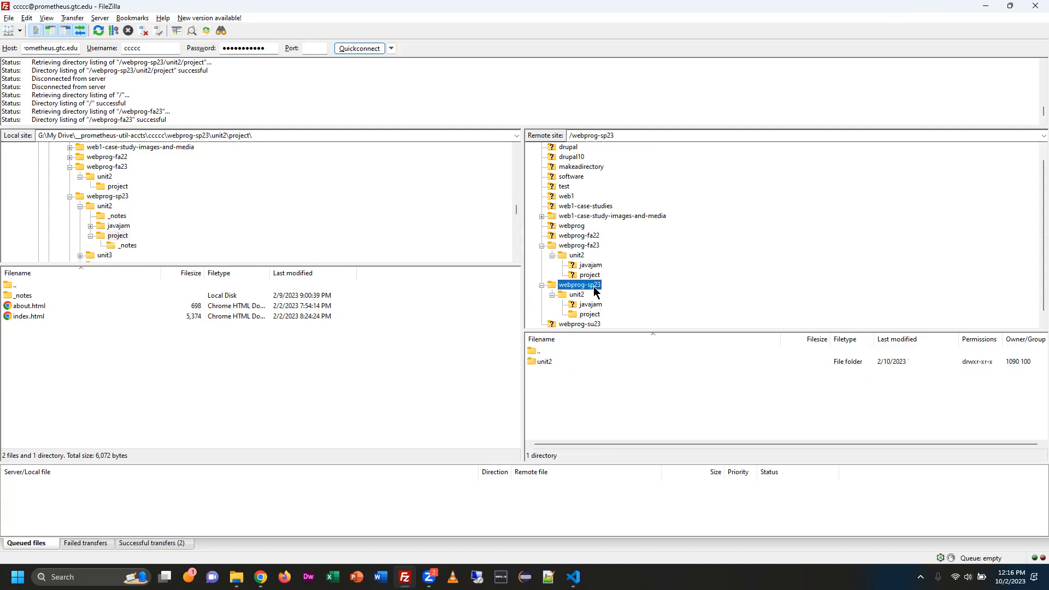
click(590, 314)
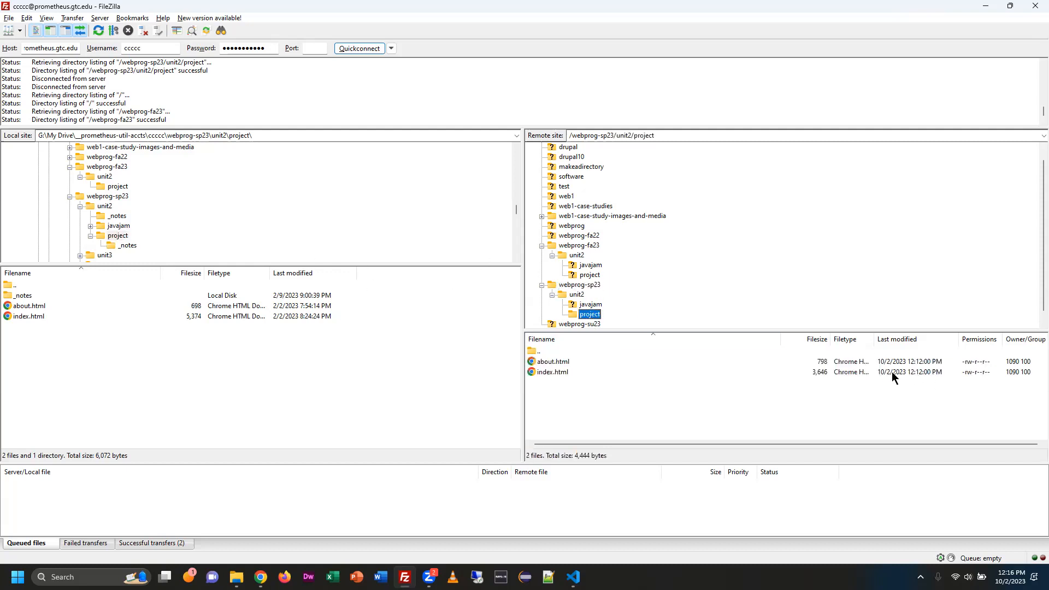
click(113, 237)
click(107, 198)
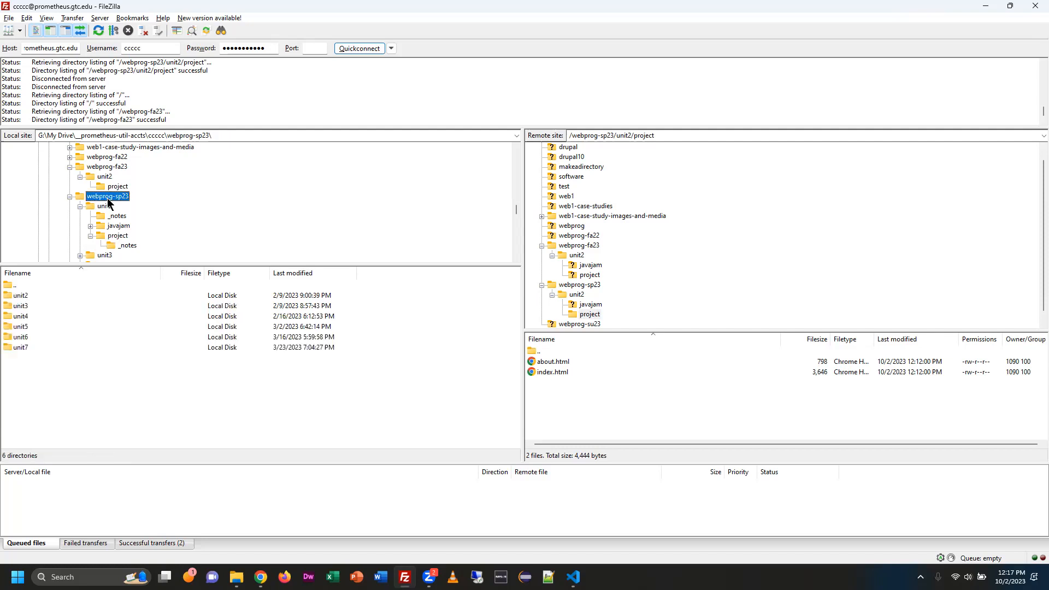
click(114, 236)
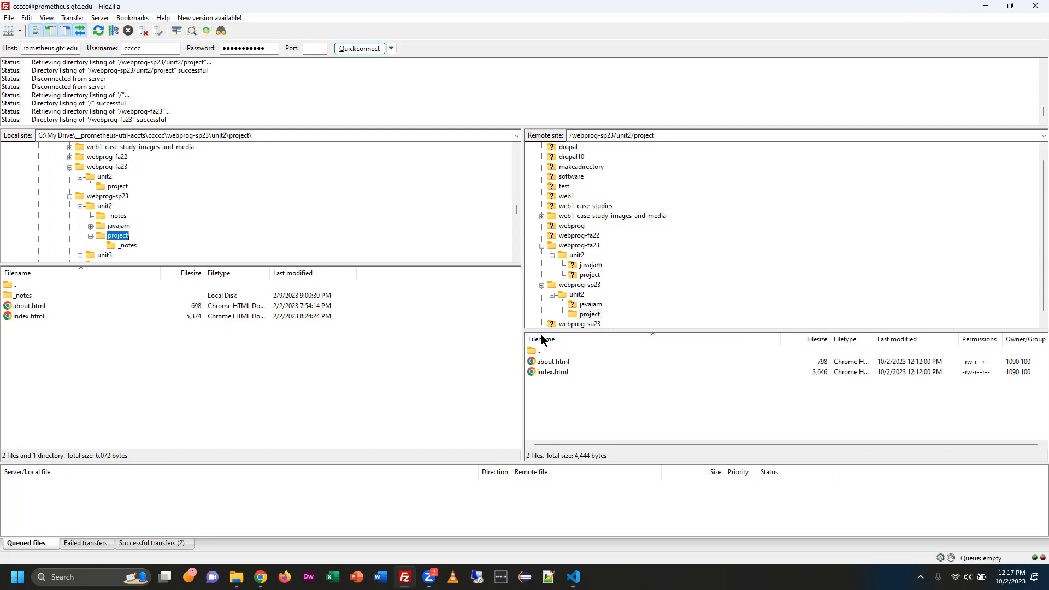
Upload about.html and index.html from the local webprog-sp23 project folder to the server's matching folder, overwriting the existing files.
click(46, 333)
drag(47, 333, 39, 307)
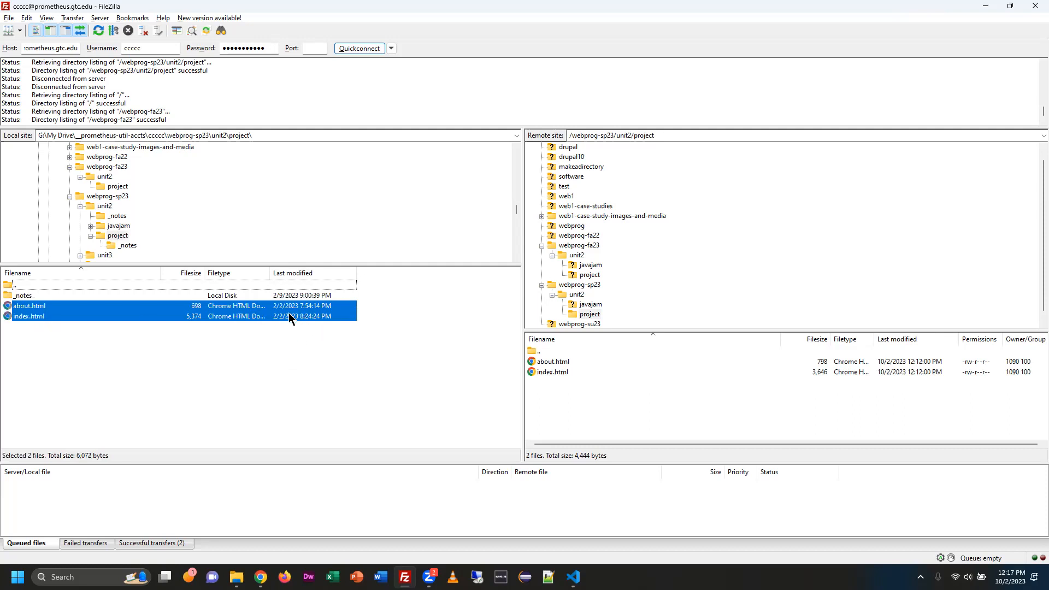
drag(36, 309, 621, 365)
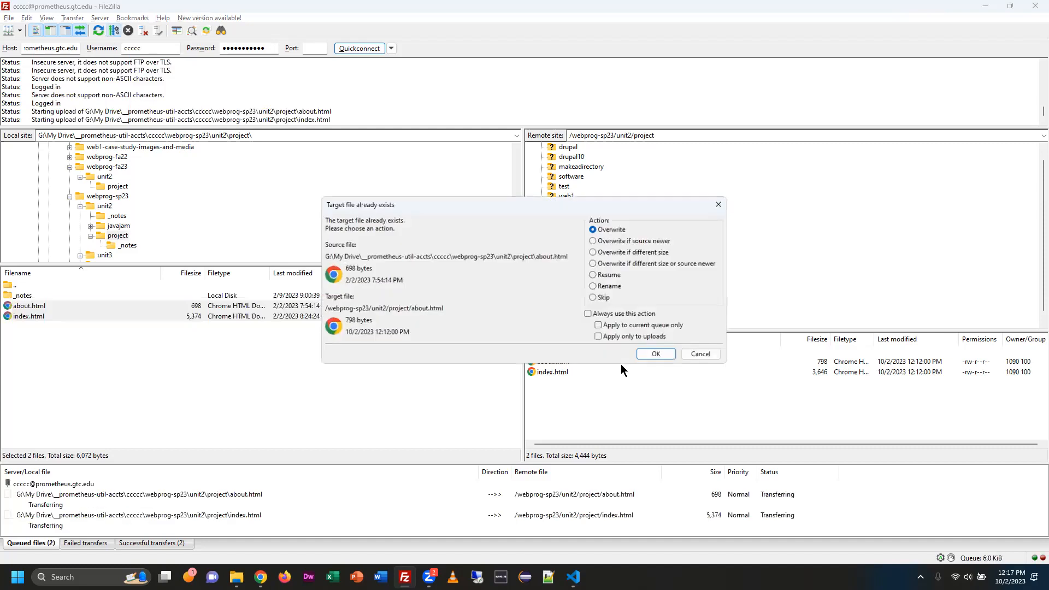
click(650, 352)
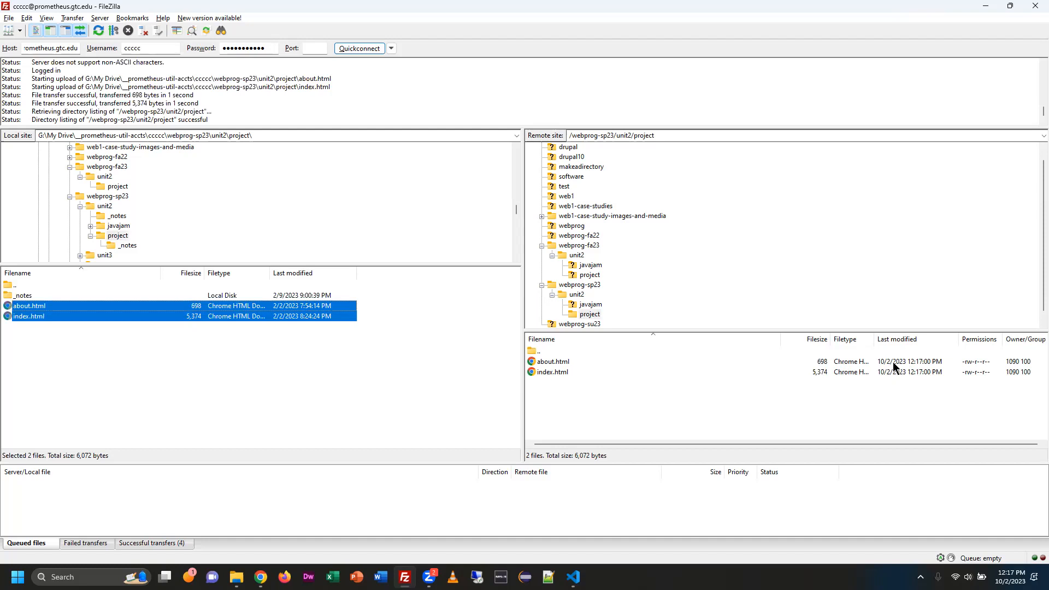
Collapse webprog-sp23 in both directory trees and open webprog-fa23/unit2/project on the local and server sides.
click(70, 197)
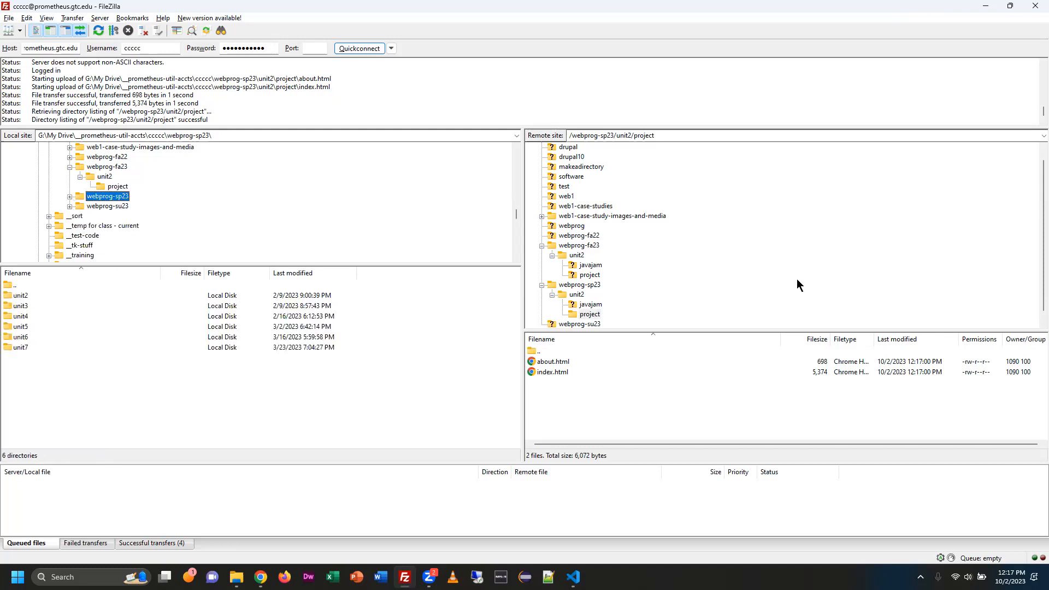
click(542, 285)
click(580, 255)
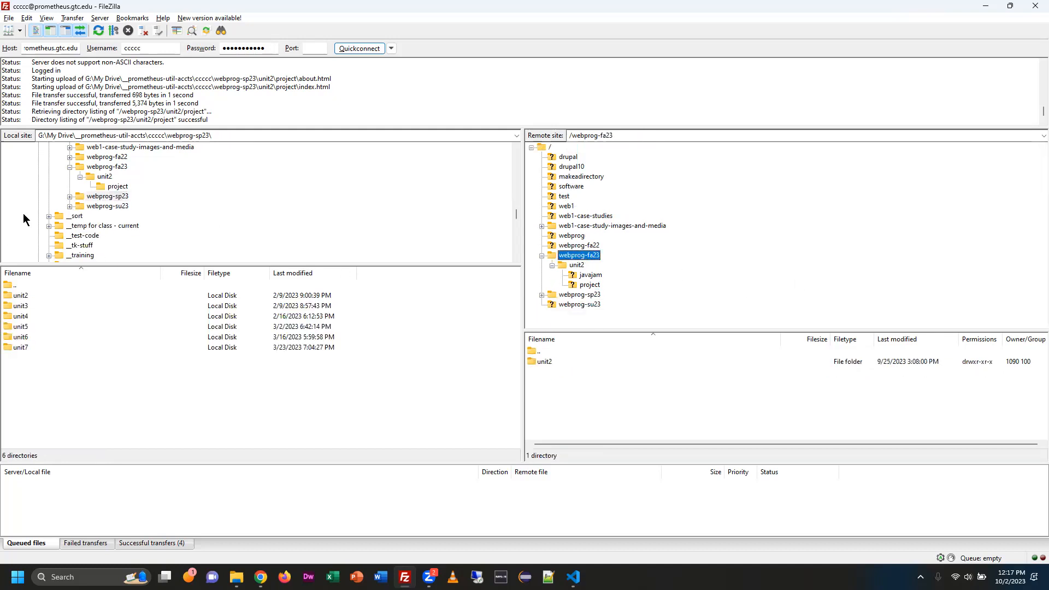
click(107, 166)
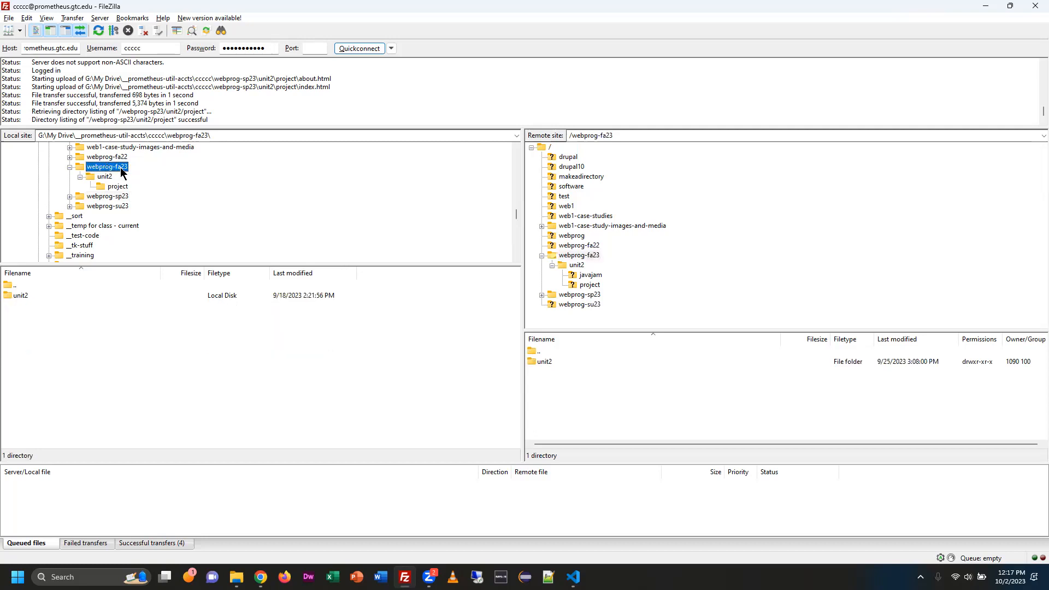
click(102, 178)
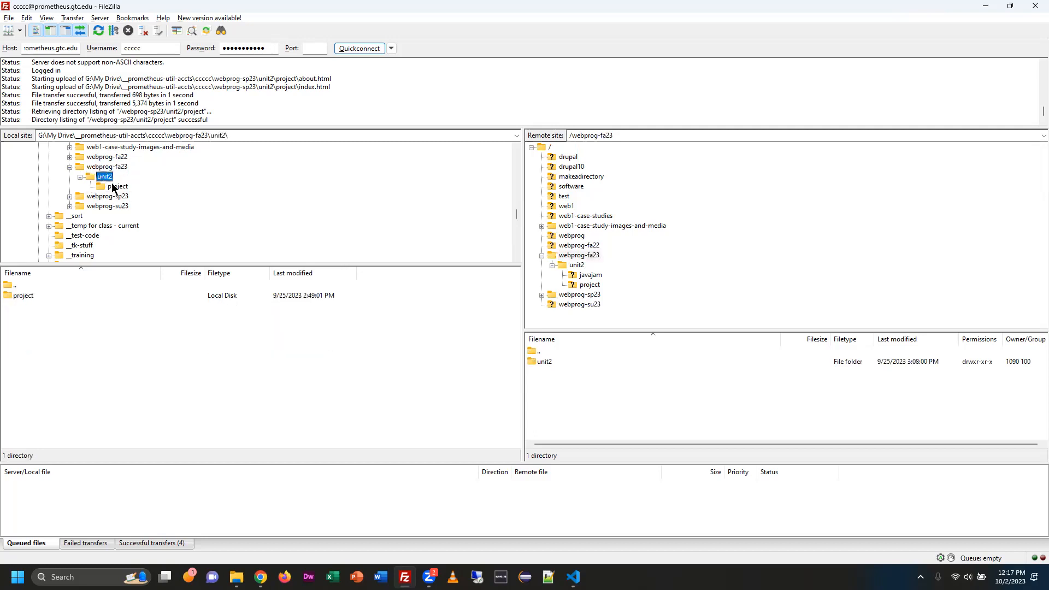
click(577, 265)
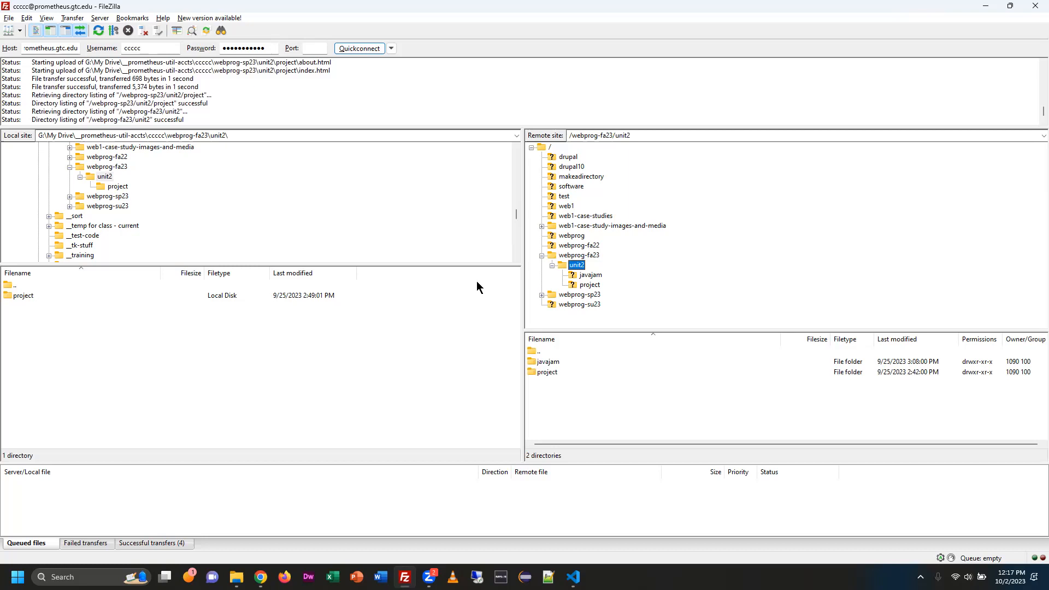
click(120, 187)
click(590, 285)
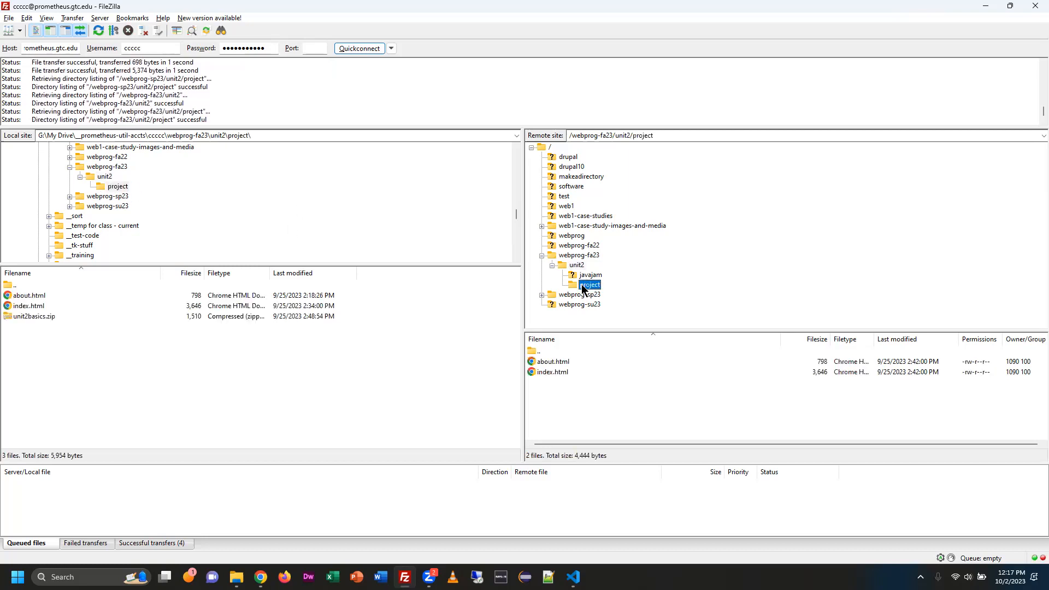
Select about.html and index.html in the local webprog-fa23 project folder and upload them to the server's project folder, overwriting the existing files.
click(80, 296)
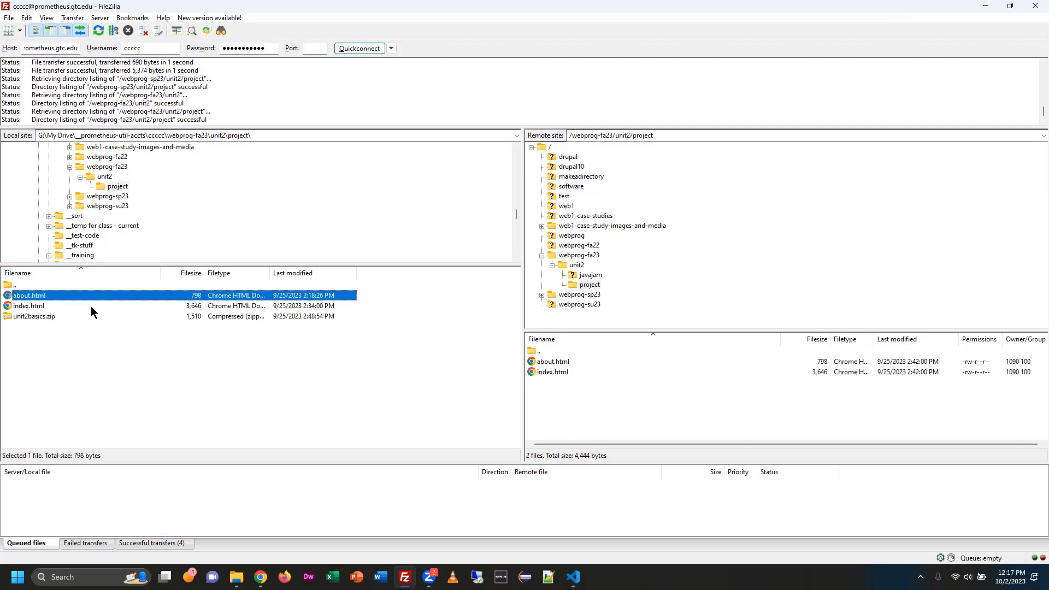
ctrl+click(91, 303)
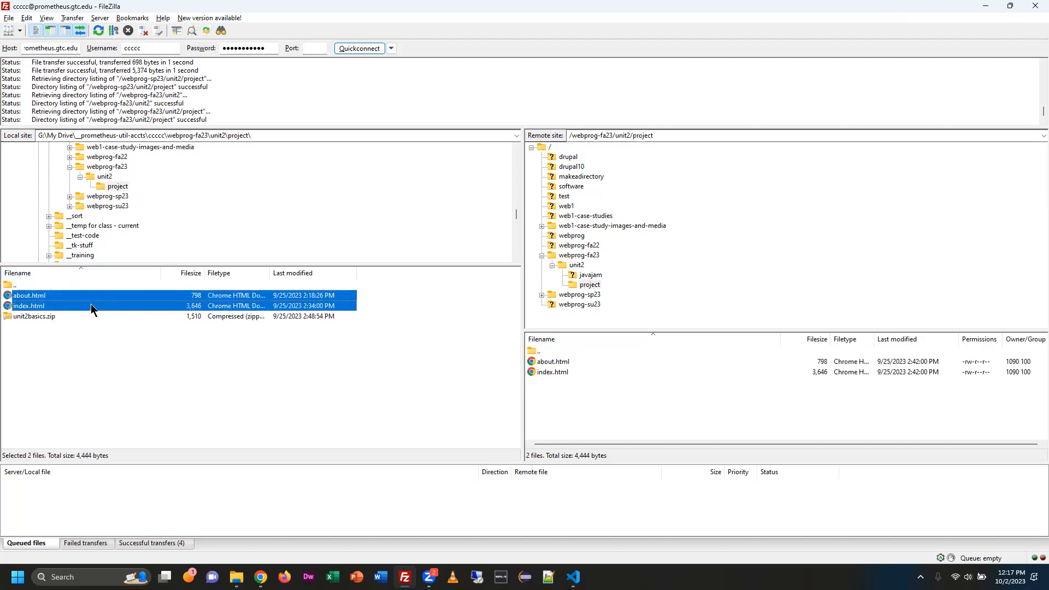
click(151, 287)
click(170, 298)
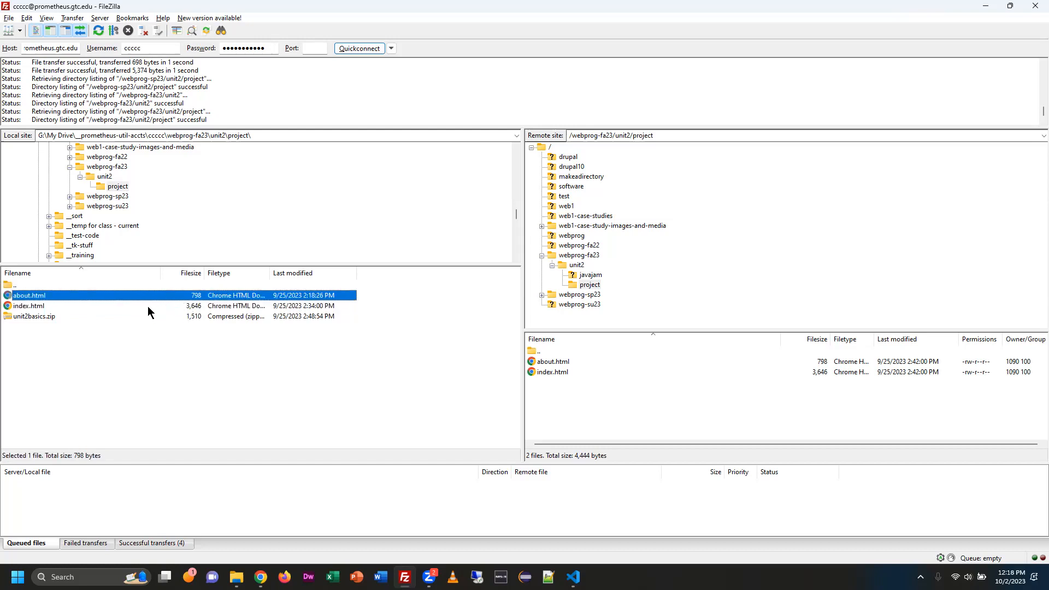
ctrl+click(148, 307)
click(113, 297)
ctrl+click(142, 307)
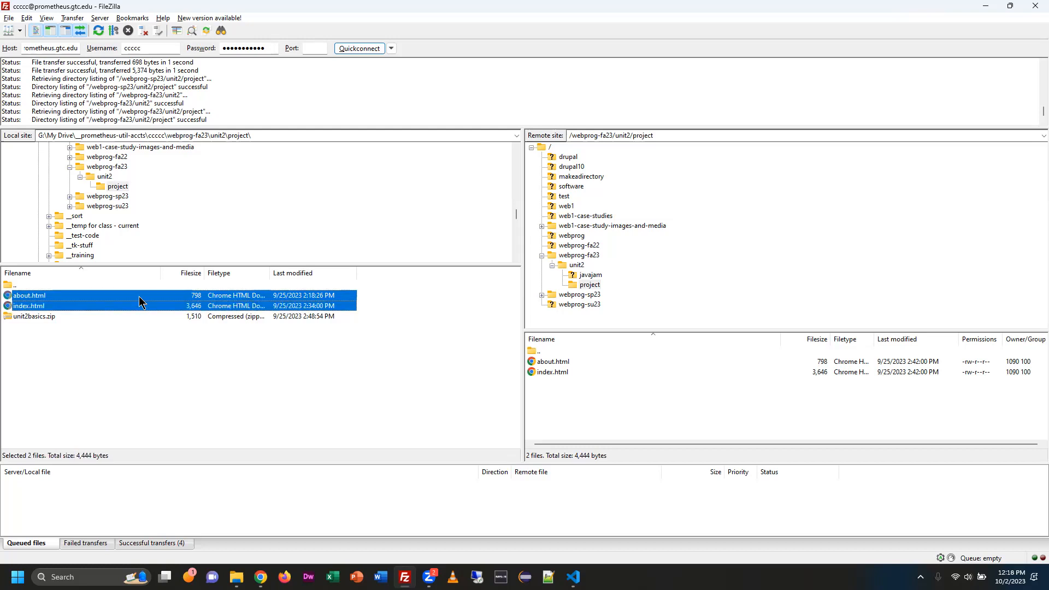
ctrl+click(143, 307)
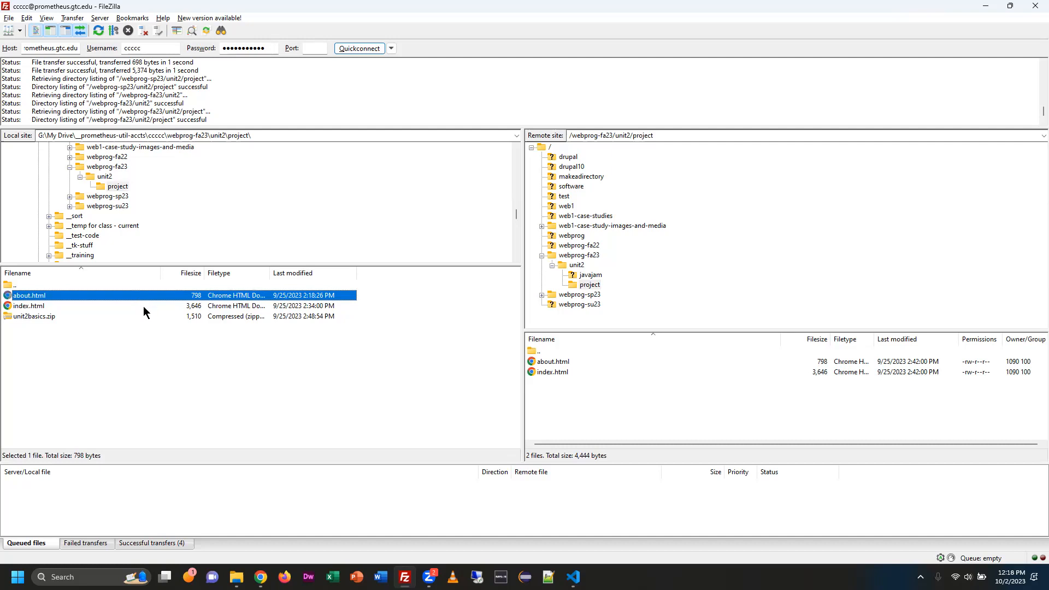
ctrl+click(144, 307)
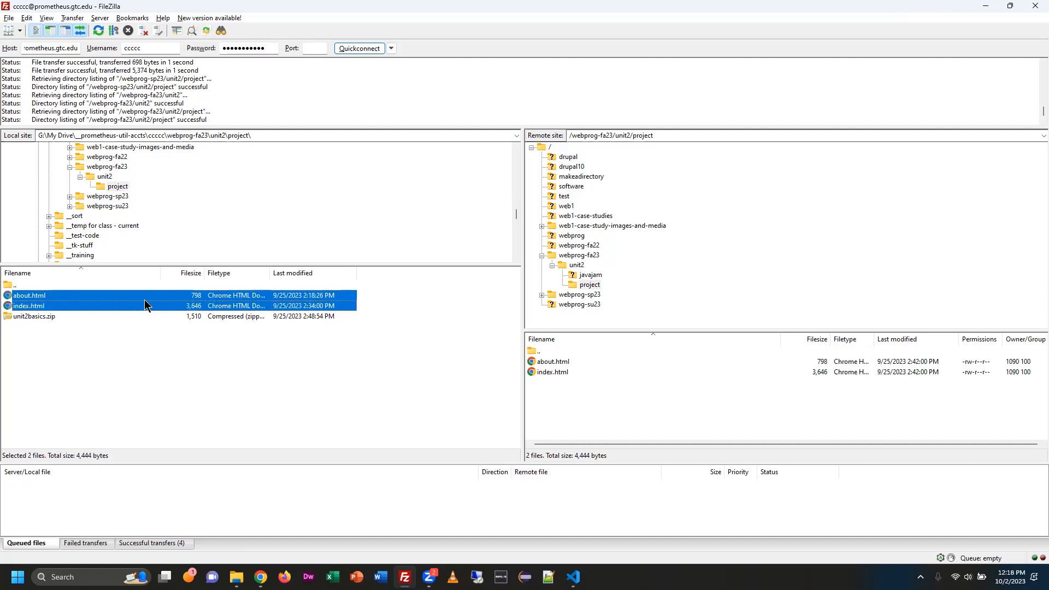
drag(144, 299, 678, 374)
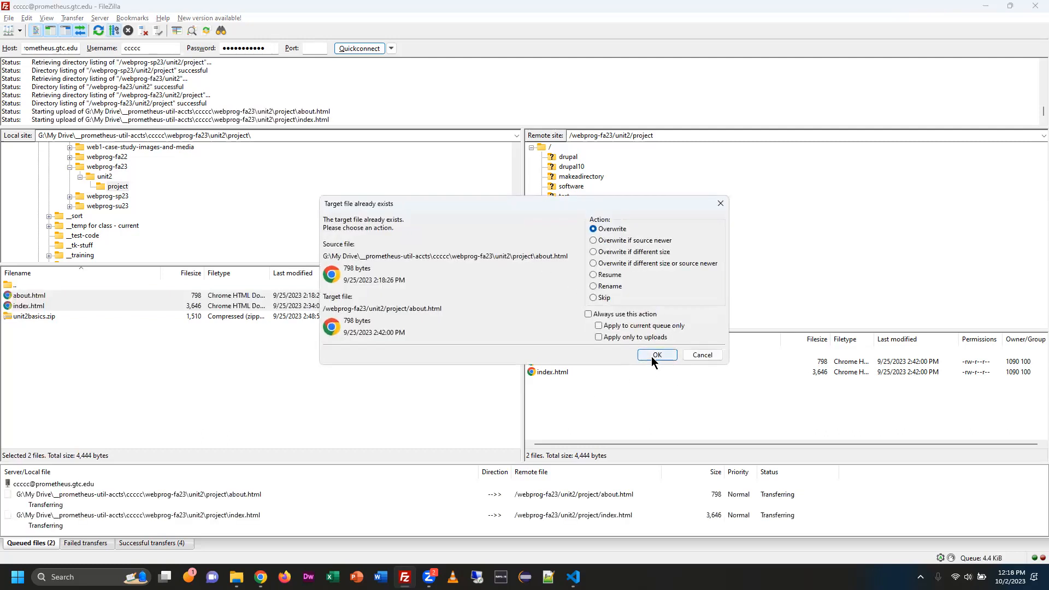
click(656, 355)
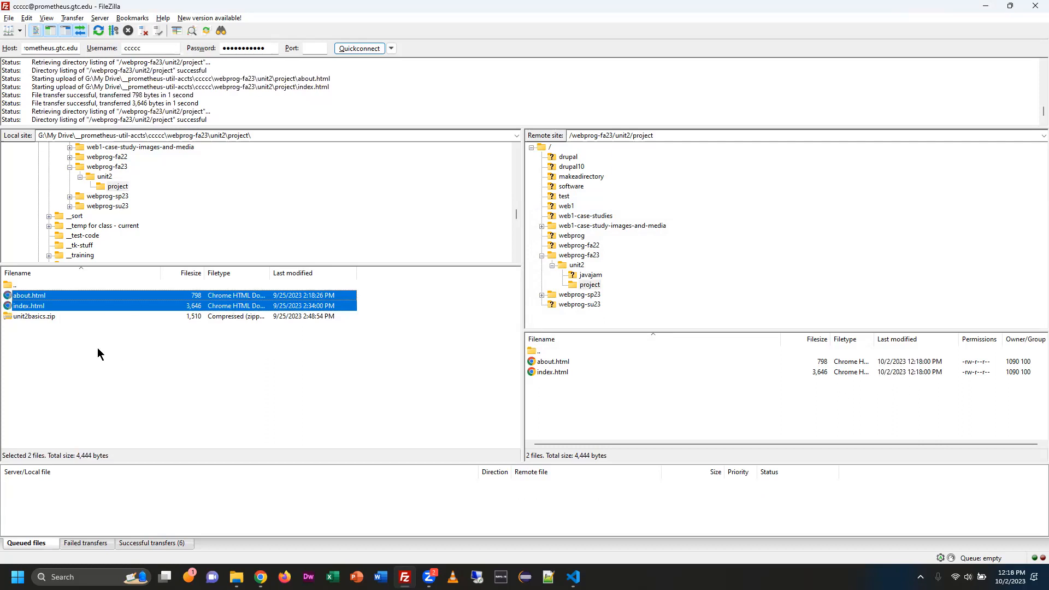
Compare the local and server file sizes, check the server's webprog-sp23/unit2/project folder, and collapse webprog-sp23.
click(196, 297)
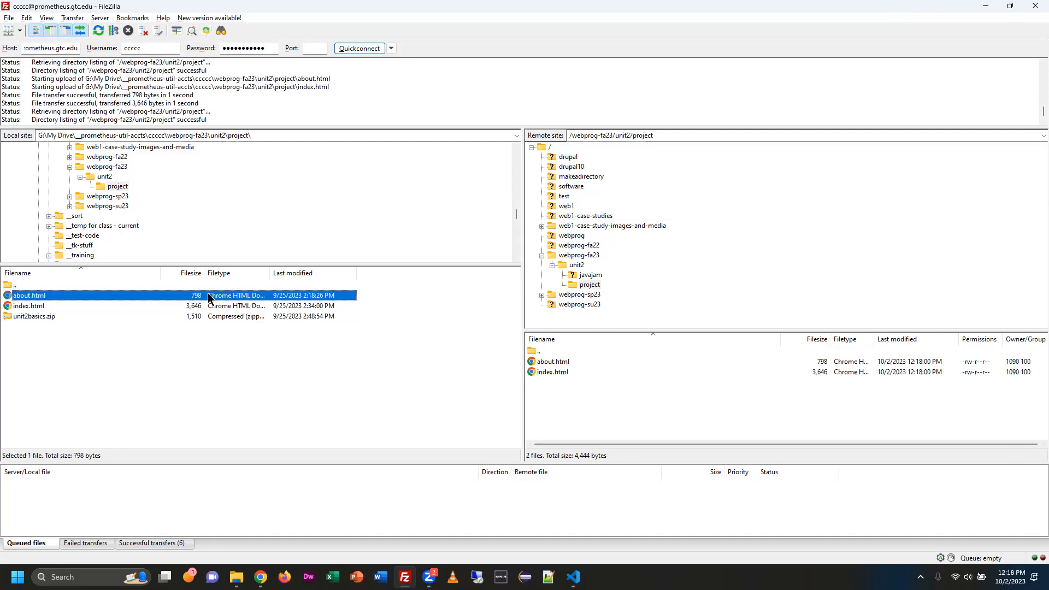
click(821, 374)
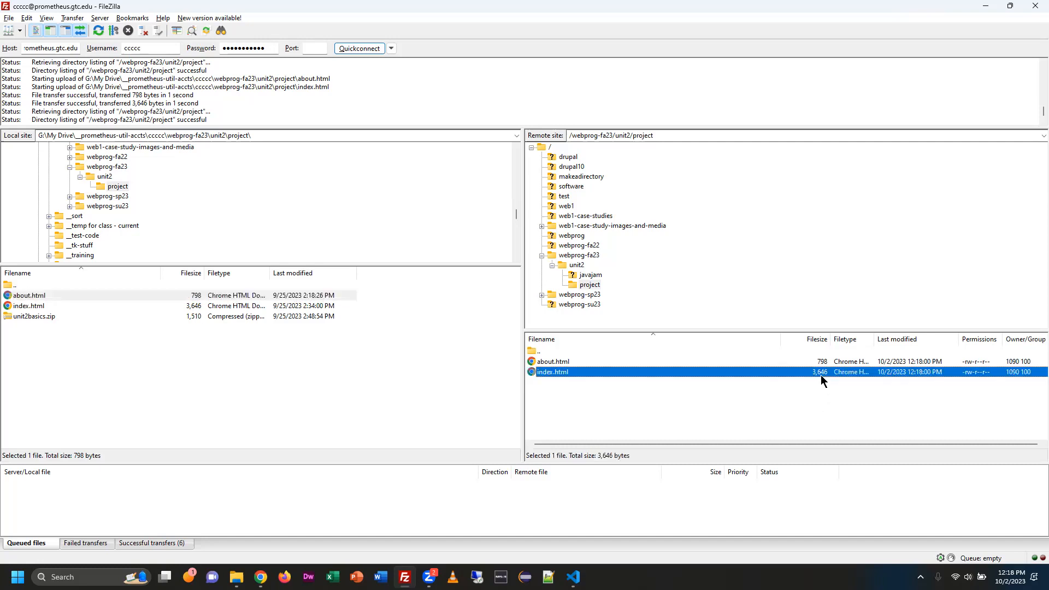
click(542, 295)
click(575, 305)
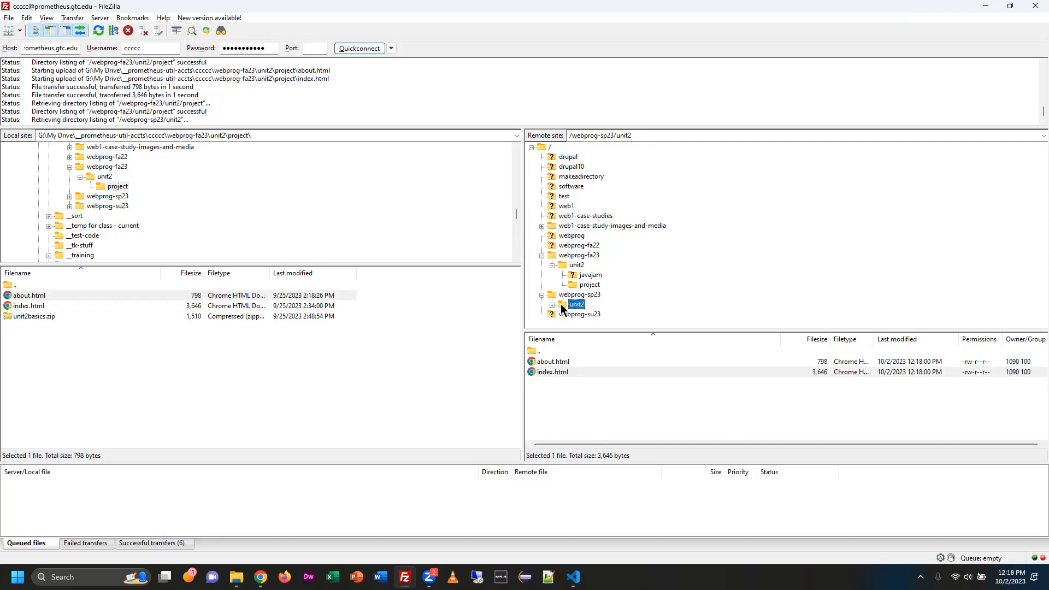
click(580, 314)
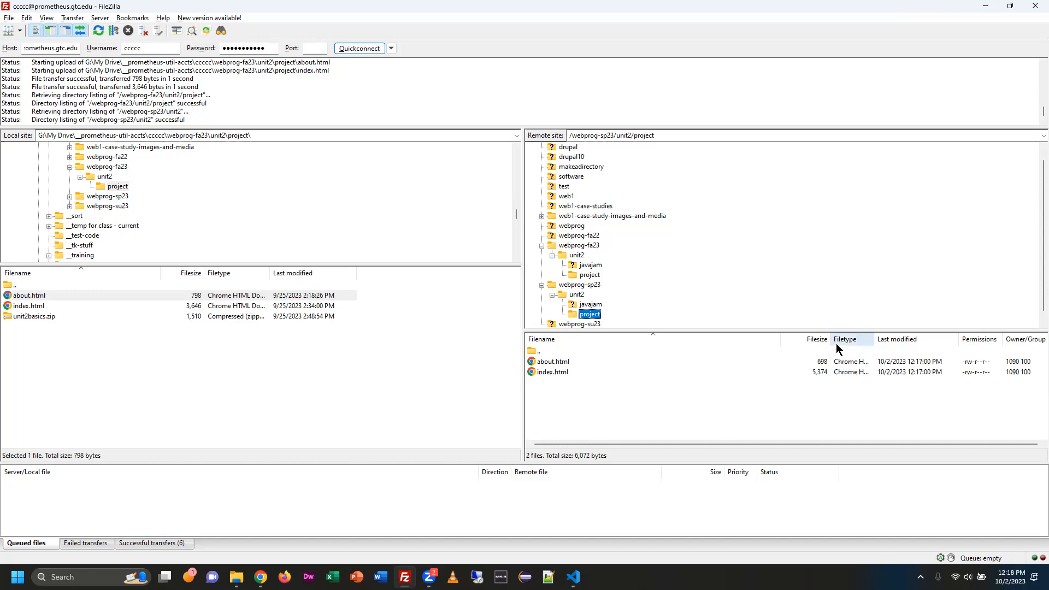
click(542, 286)
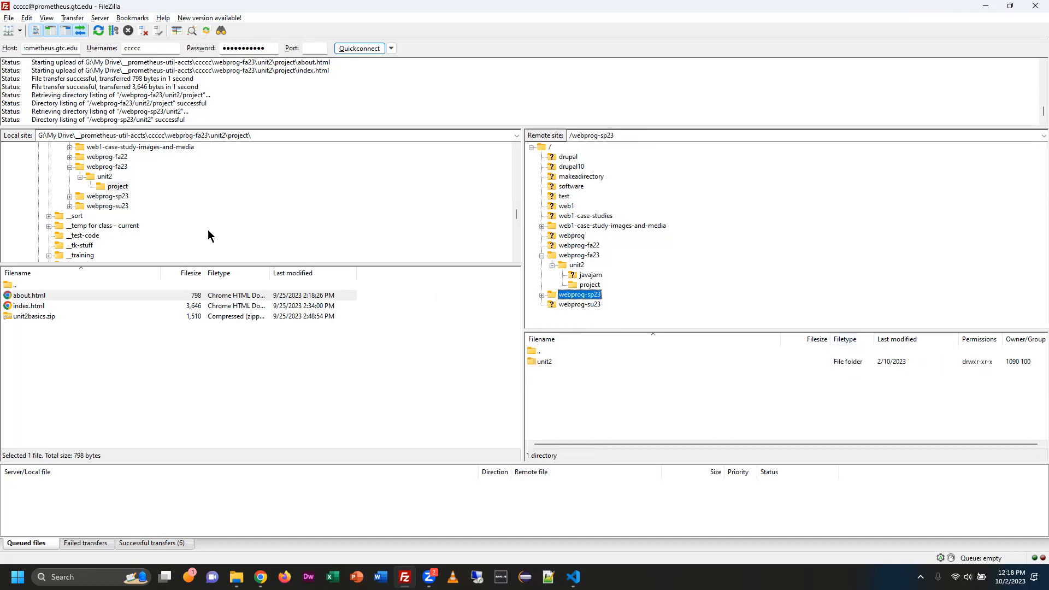
Reopen webprog-fa23/unit2/project on the server from its collapsed parent folder and shrink the server's directory tree to enlarge the file list.
scroll(134, 221, up, 1)
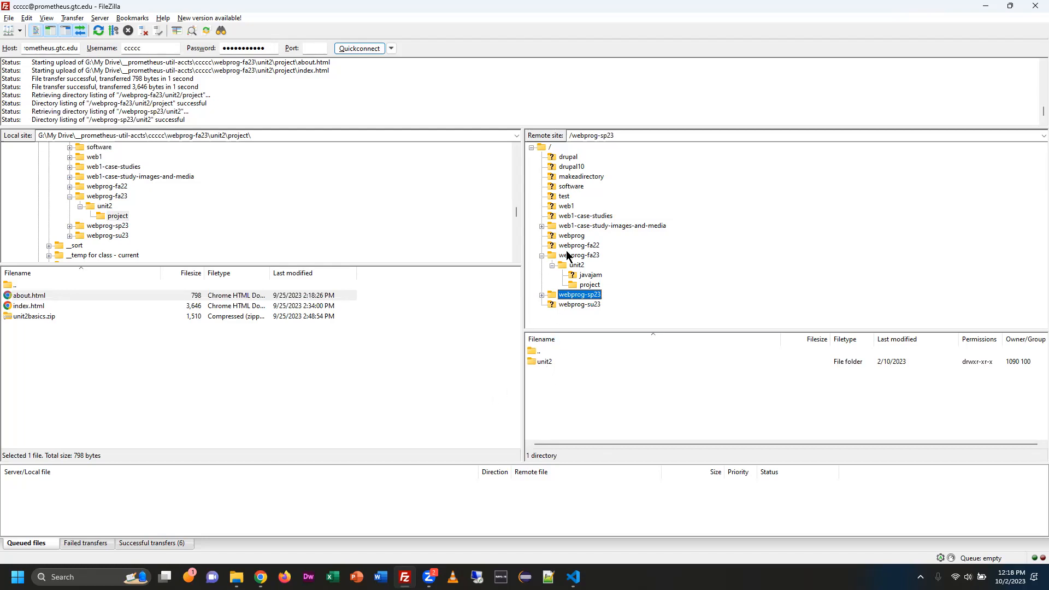
click(541, 255)
click(571, 257)
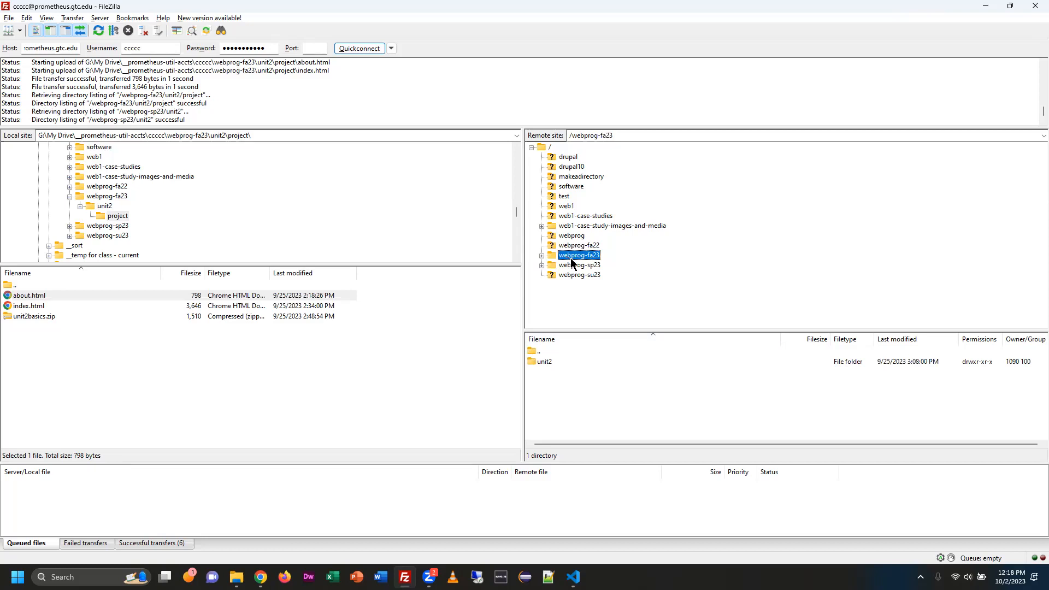
double_click(546, 363)
double_click(547, 373)
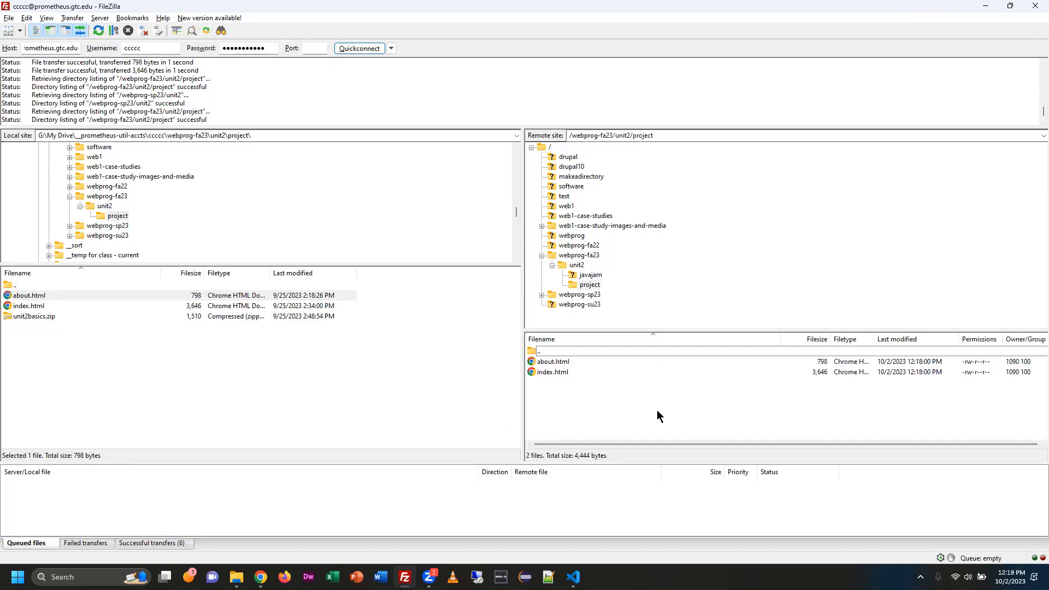
drag(679, 329, 685, 266)
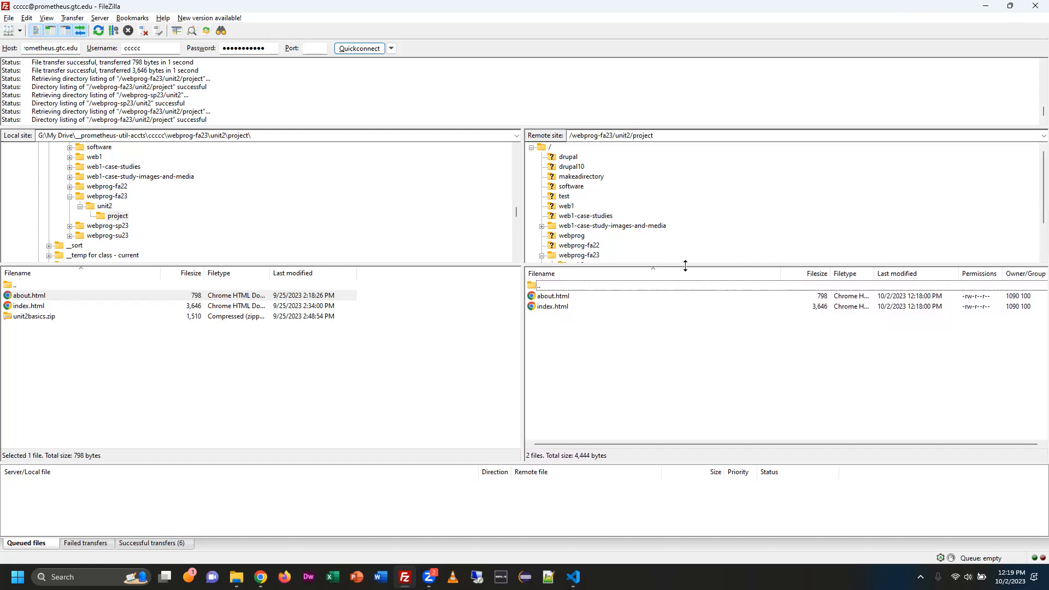
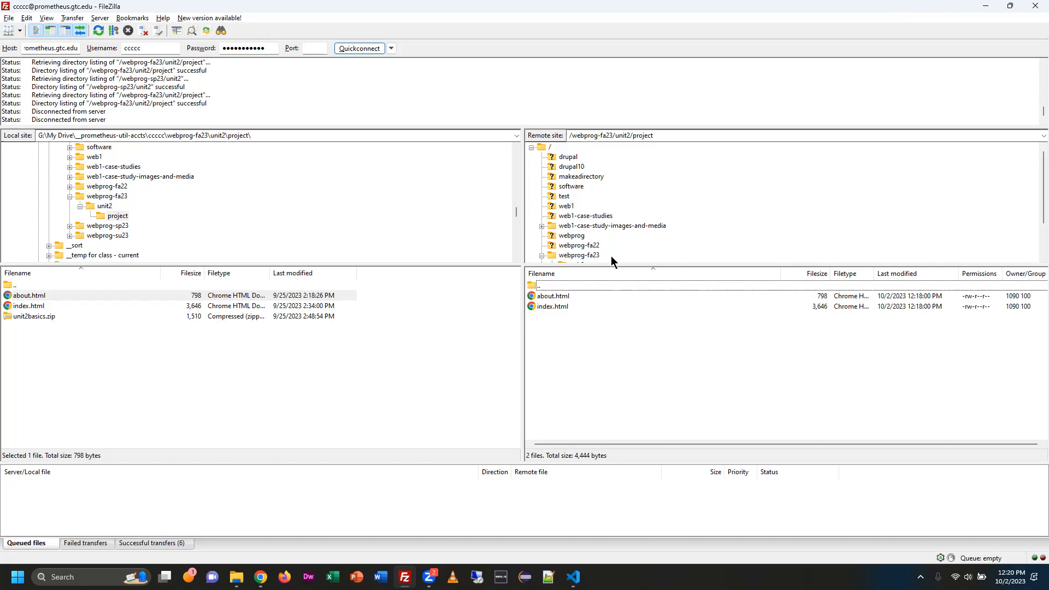
Reconnect to the server by opening web1-case-study-images-and-media, then reopen webprog-fa23/unit2/project and select index.html there.
scroll(721, 199, down, 2)
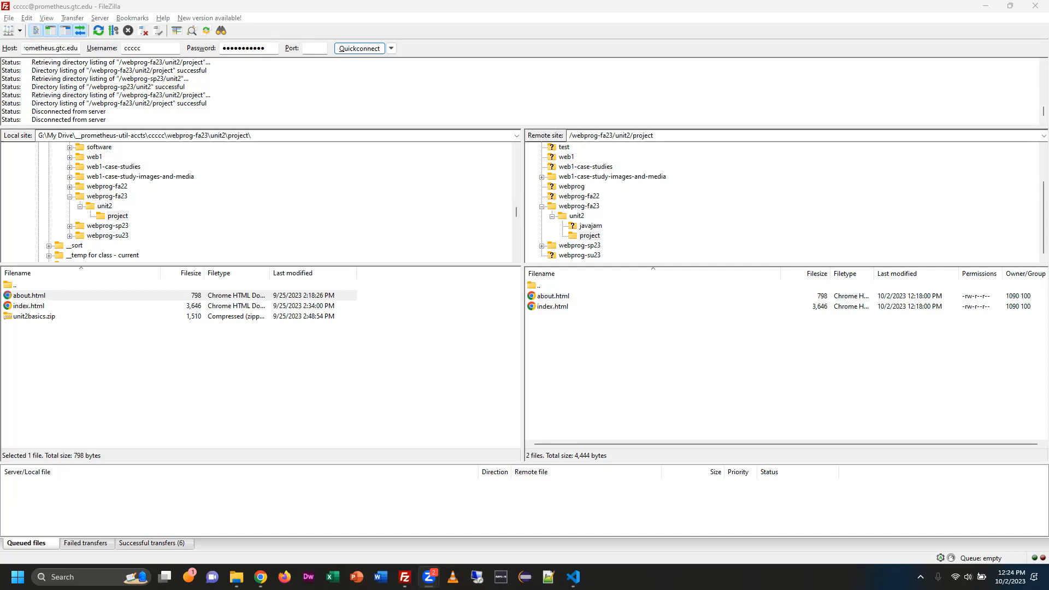
click(661, 176)
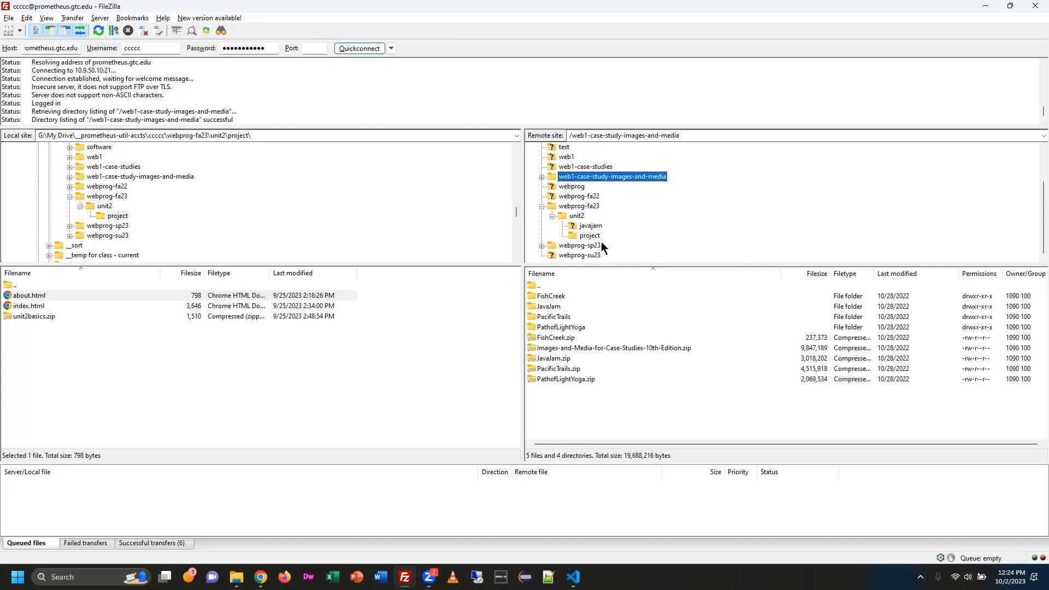
click(577, 205)
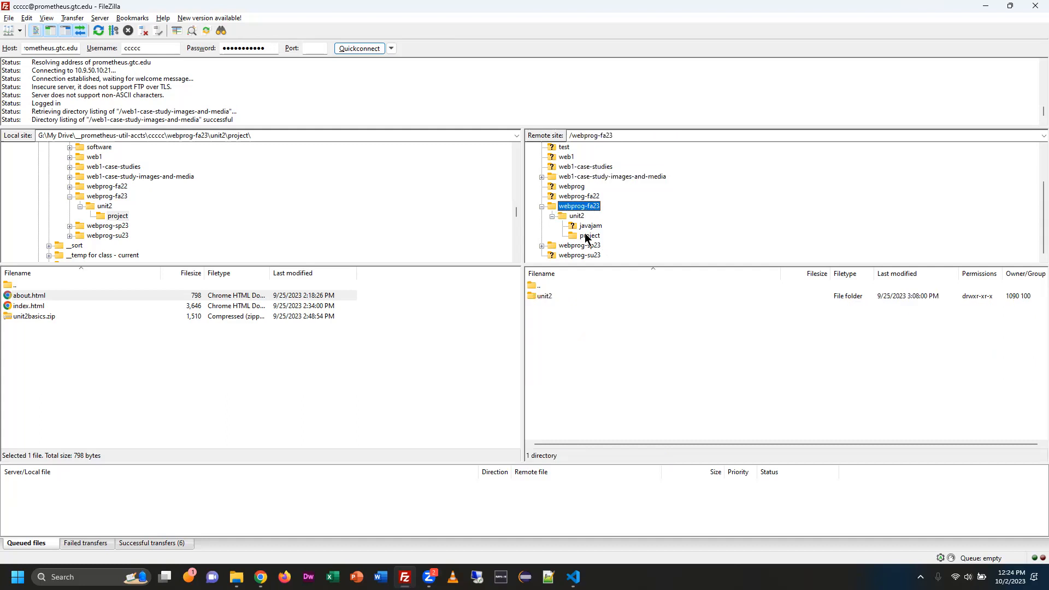
click(588, 235)
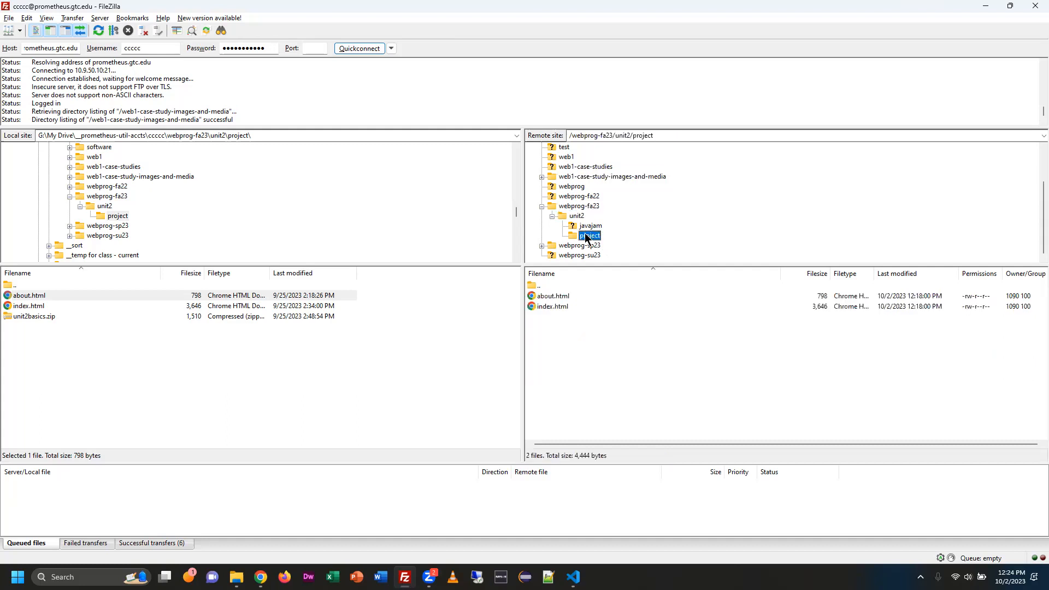
click(555, 307)
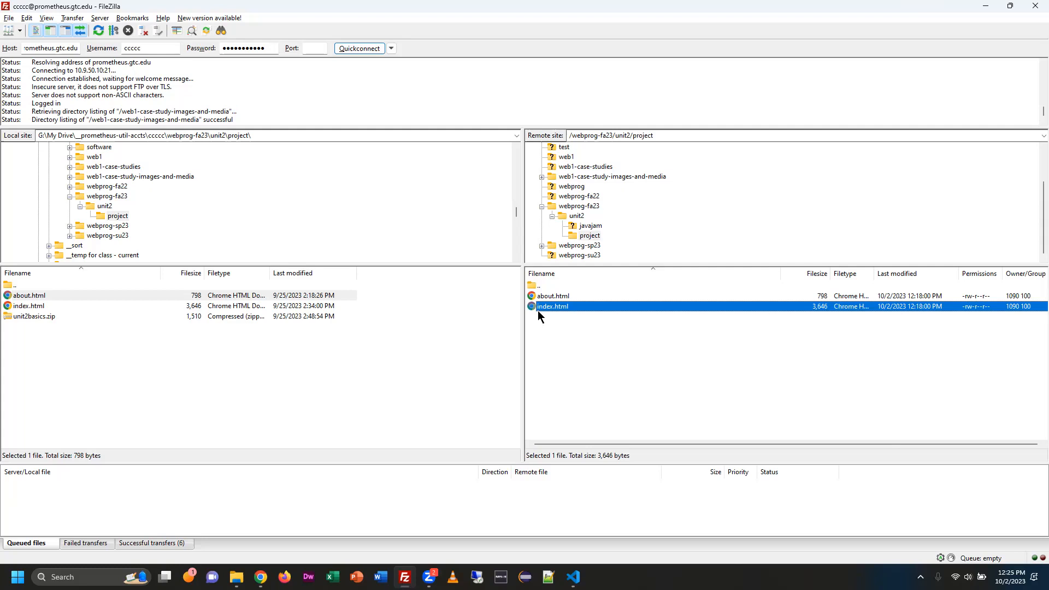
Switch to Chrome and examine the protocol, domain and account folder parts of the Prometheus launch page's address.
key(alt+Tab)
key(Tab)
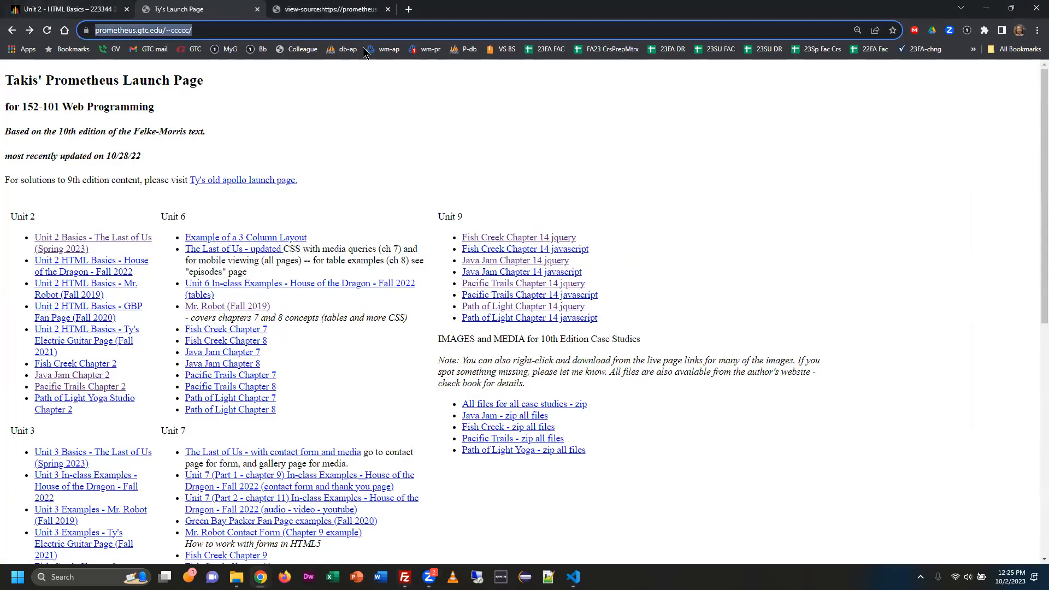
click(243, 30)
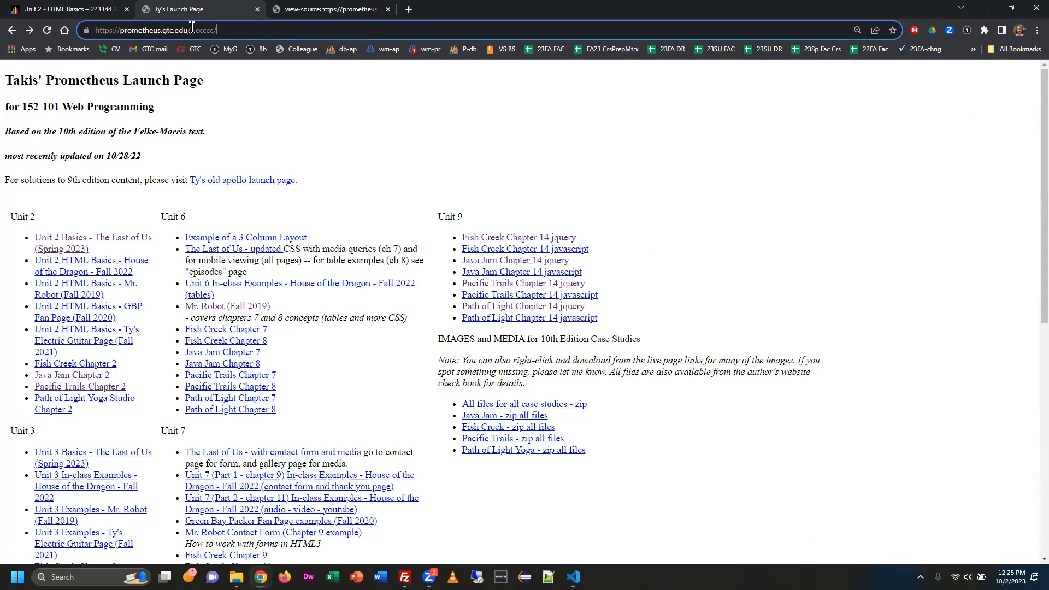
drag(188, 31, 86, 30)
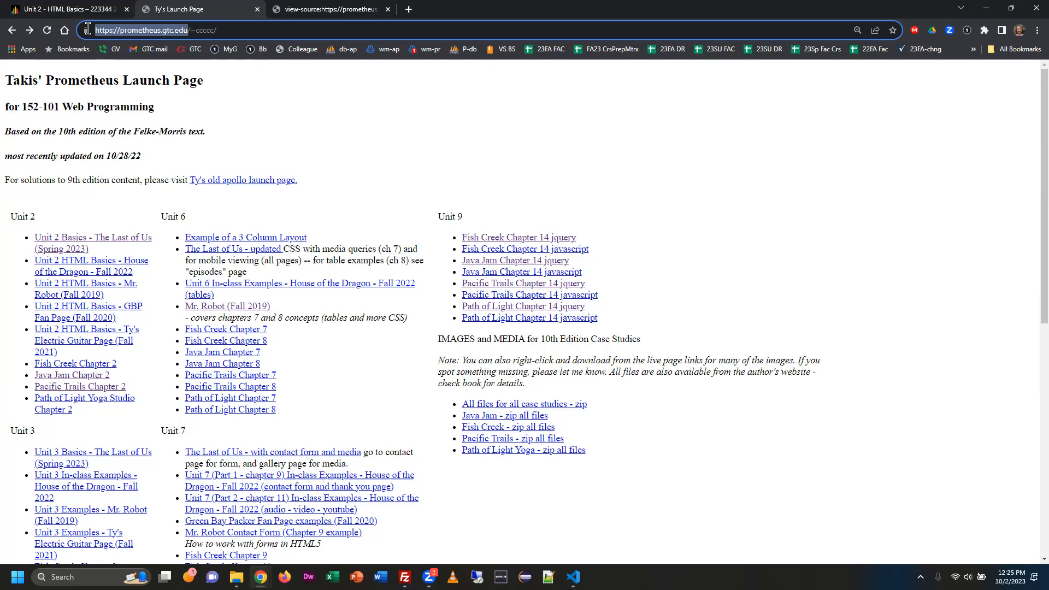
click(118, 31)
drag(118, 30, 189, 31)
click(104, 30)
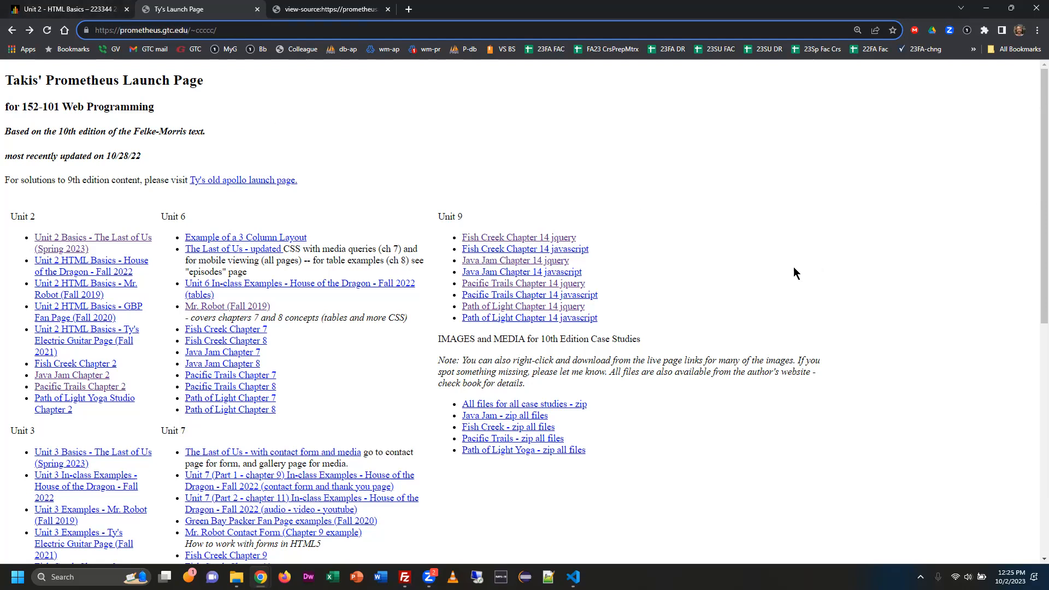
click(189, 31)
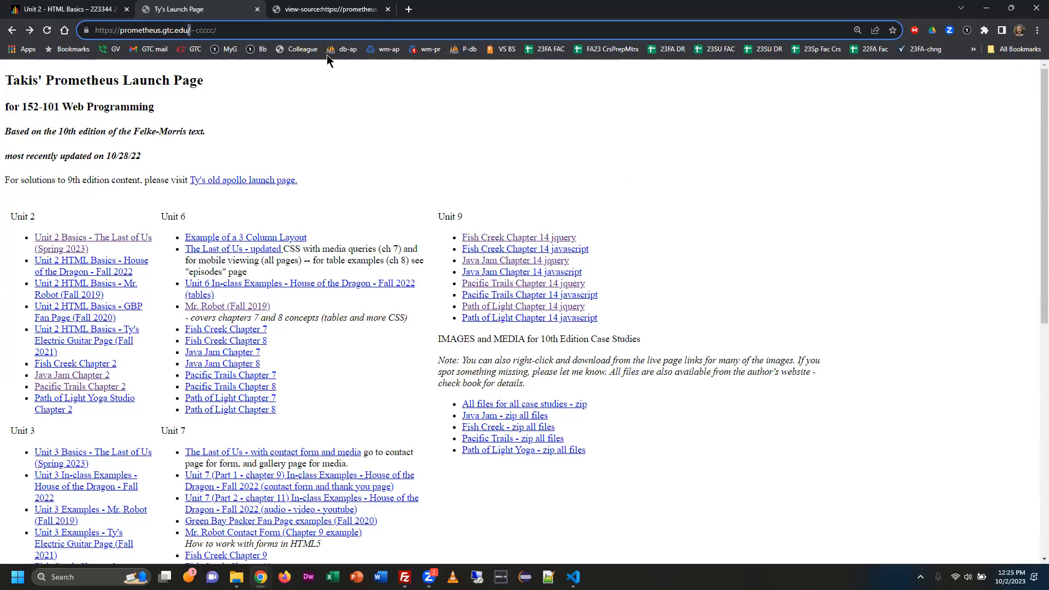
mouse_move(213, 31)
mouse_down()
mouse_move(189, 32)
mouse_move(211, 30)
mouse_up()
click(419, 28)
text(web)
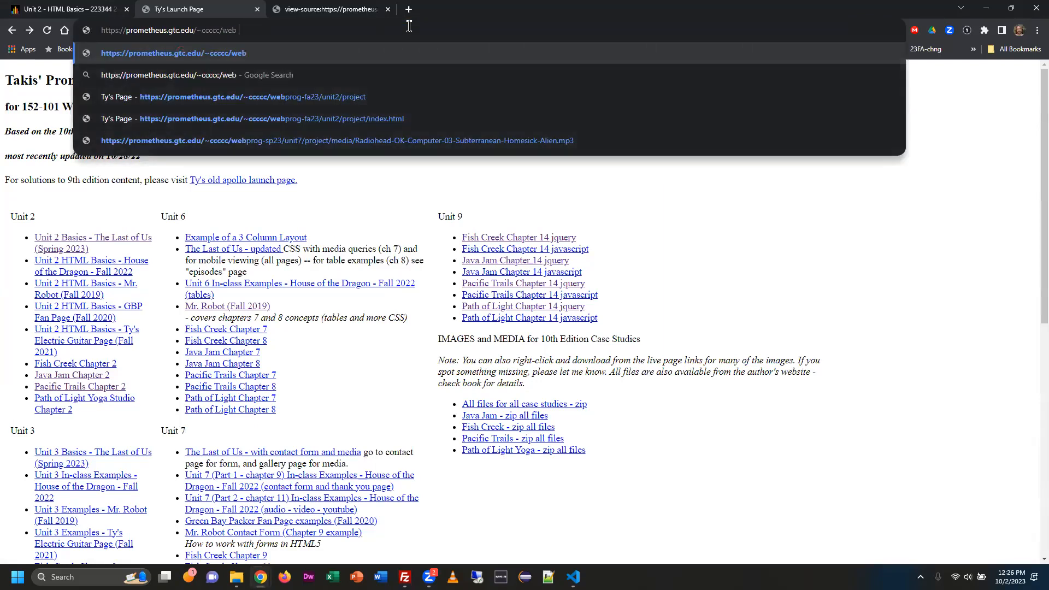
text( prog)
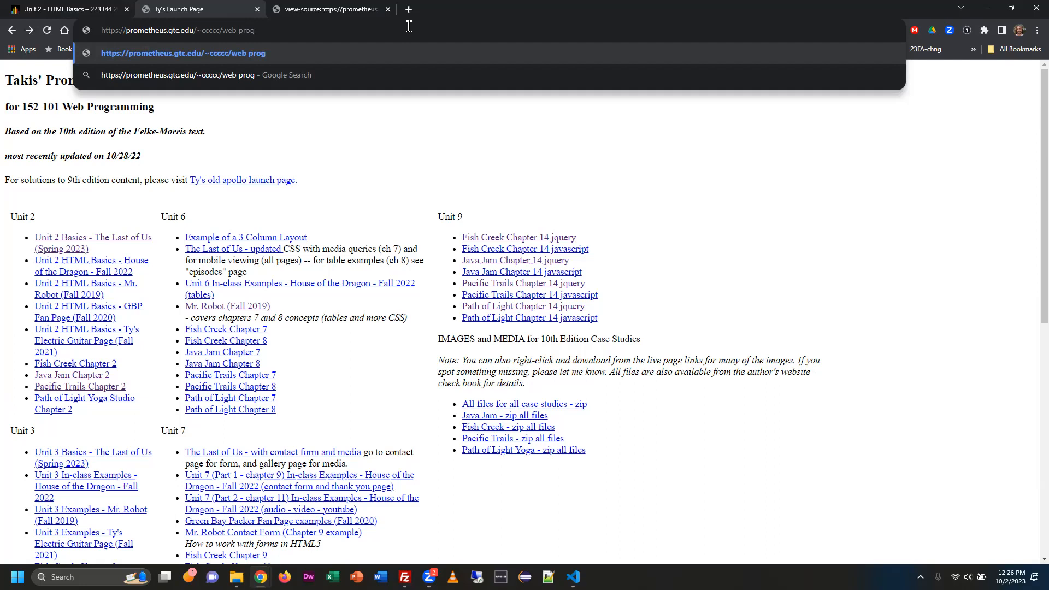
key(Left)
key(Left)
key(Left)
key(Left)
key(BackSpace)
text(%20)
key(BackSpace)
key(BackSpace)
key(BackSpace)
key(BackSpace)
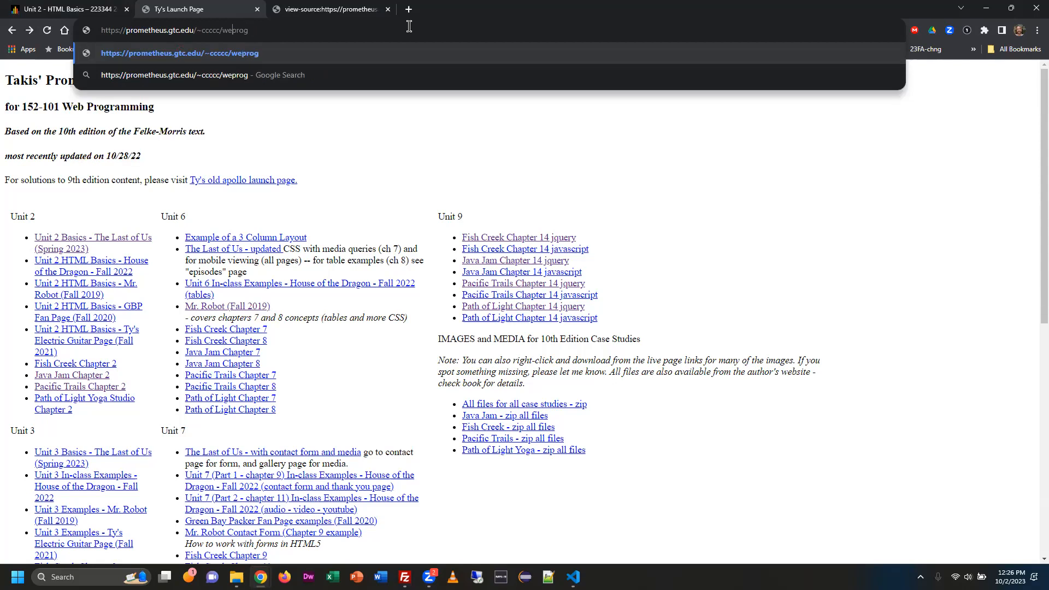
key(Right)
key(Right)
key(BackSpace)
key(BackSpace)
key(BackSpace)
key(BackSpace)
key(BackSpace)
key(BackSpace)
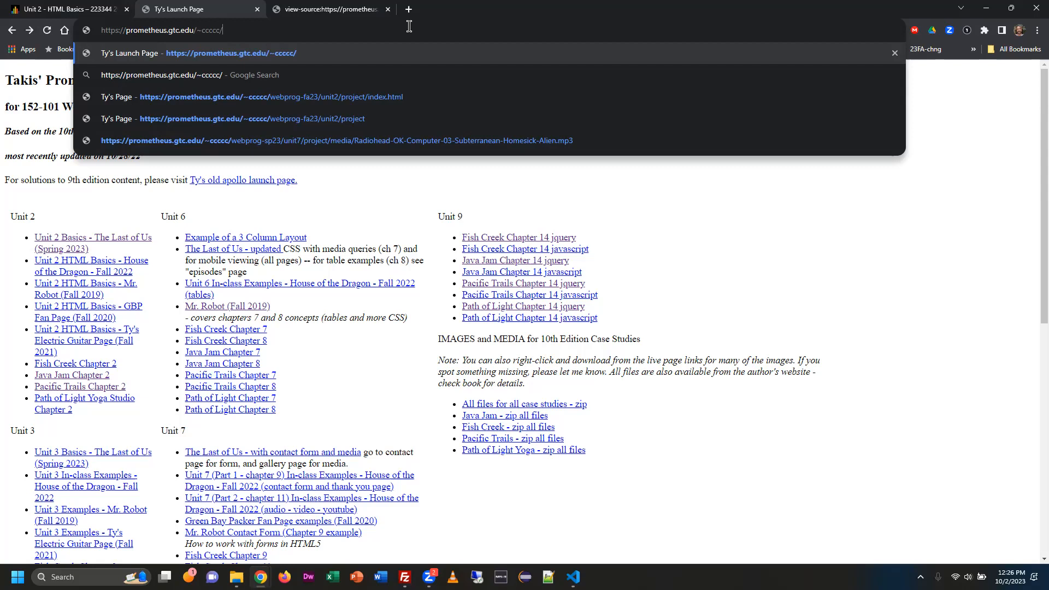
Extend the launch page's address with webprog-fa23/unit/project/, leaving out the index file name, and load it.
text(webprog-fa23/unit/project/)
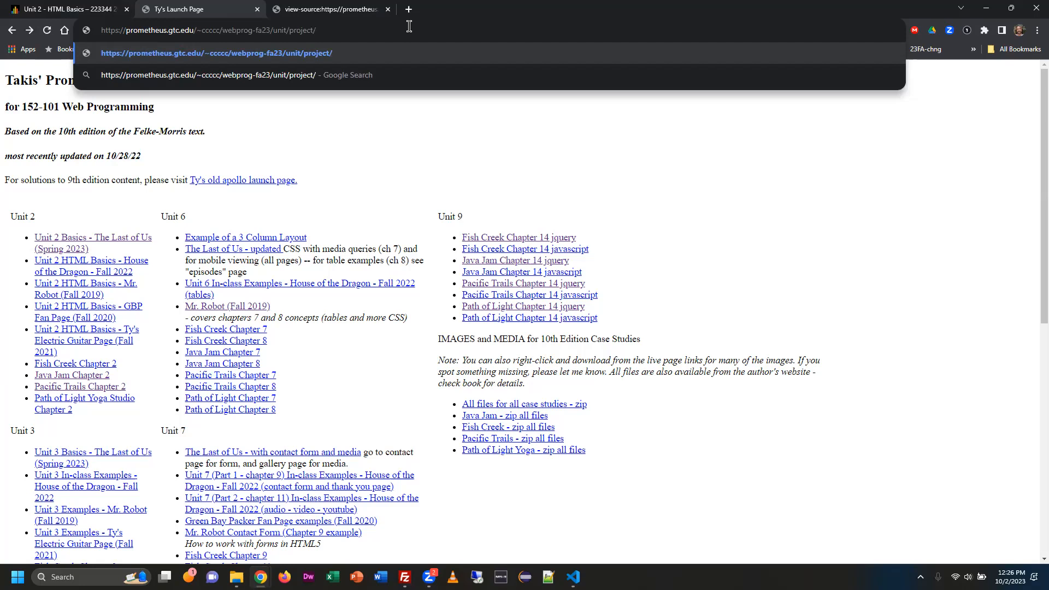
text(index.ht)
key(BackSpace)
key(BackSpace)
key(BackSpace)
key(BackSpace)
key(BackSpace)
key(BackSpace)
key(BackSpace)
key(BackSpace)
key(Return)
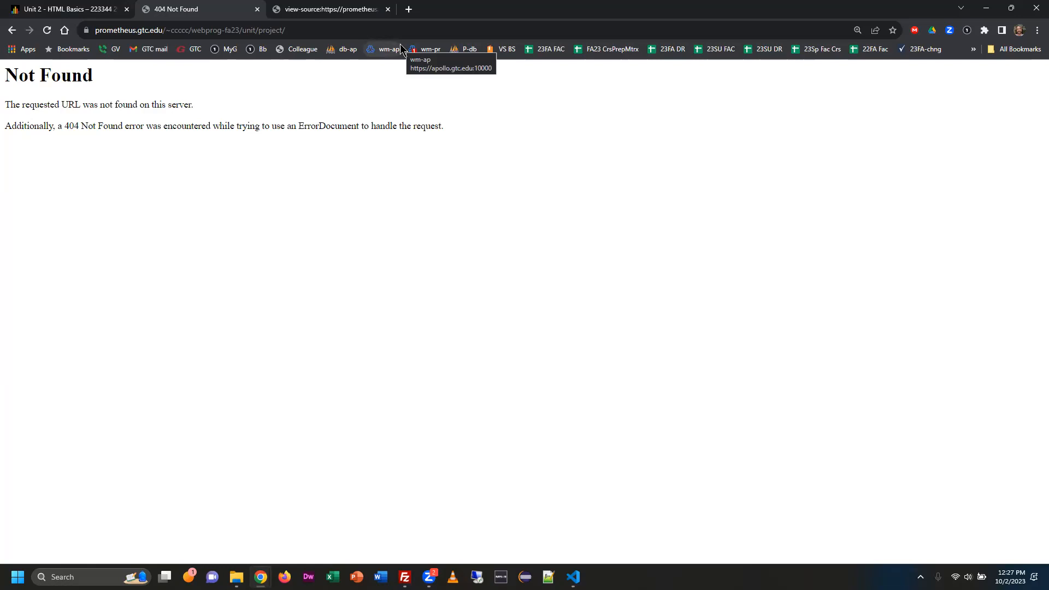
Correct the unit folder in the page address to unit2 and load the project page.
click(254, 30)
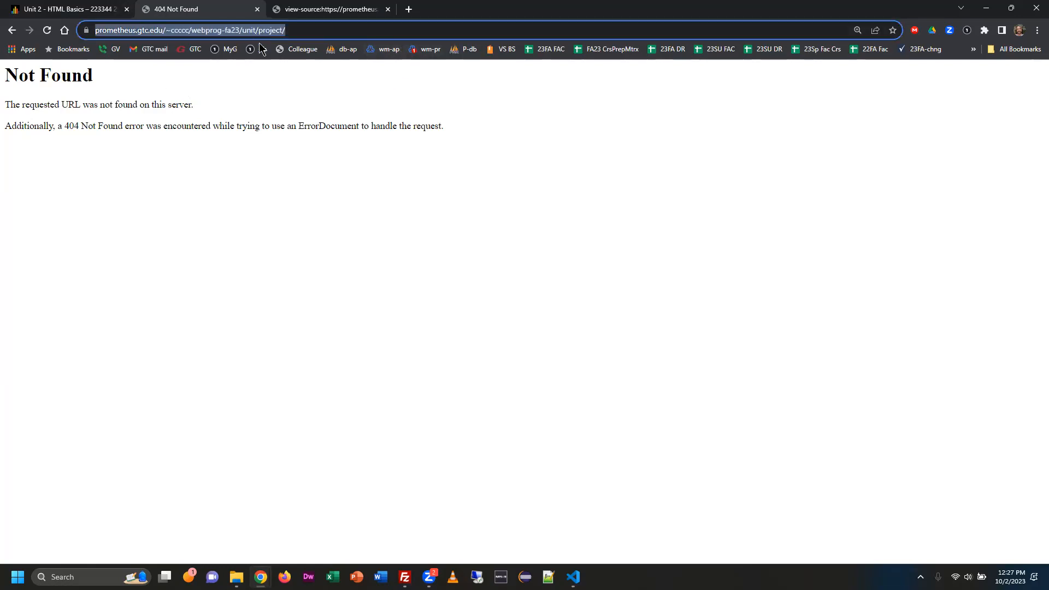
click(345, 25)
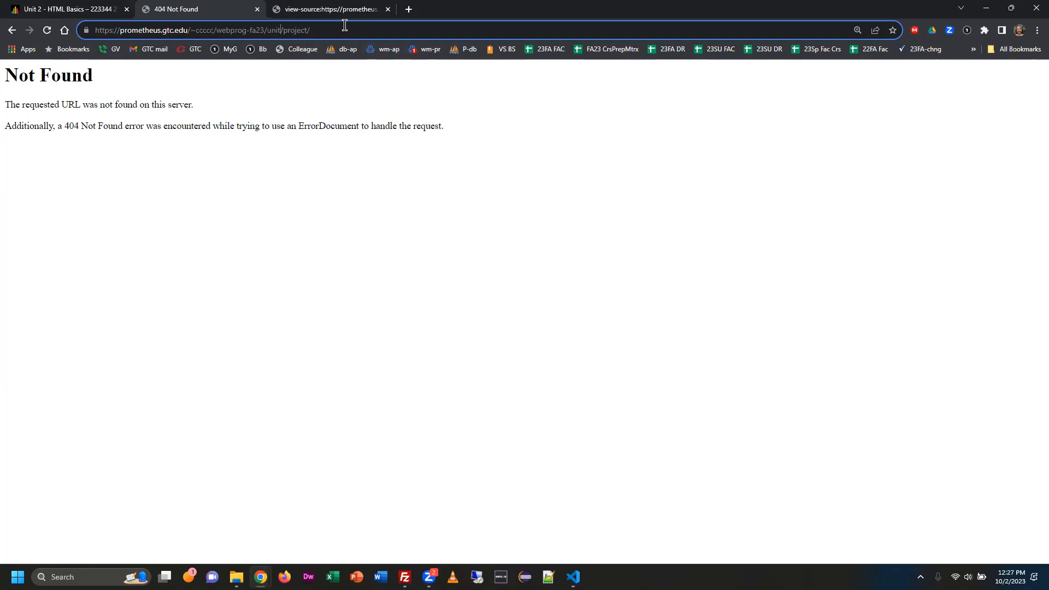
key(Left)
key(Left)
key(Left)
key(Left)
key(Left)
key(Left)
key(Left)
key(Left)
key(Left)
text(2)
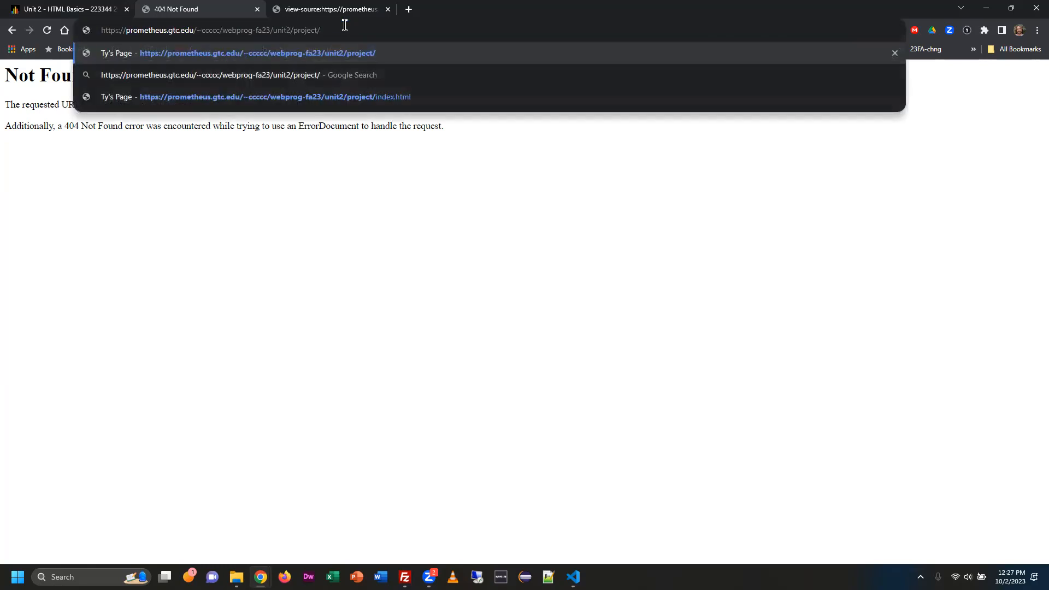
key(Return)
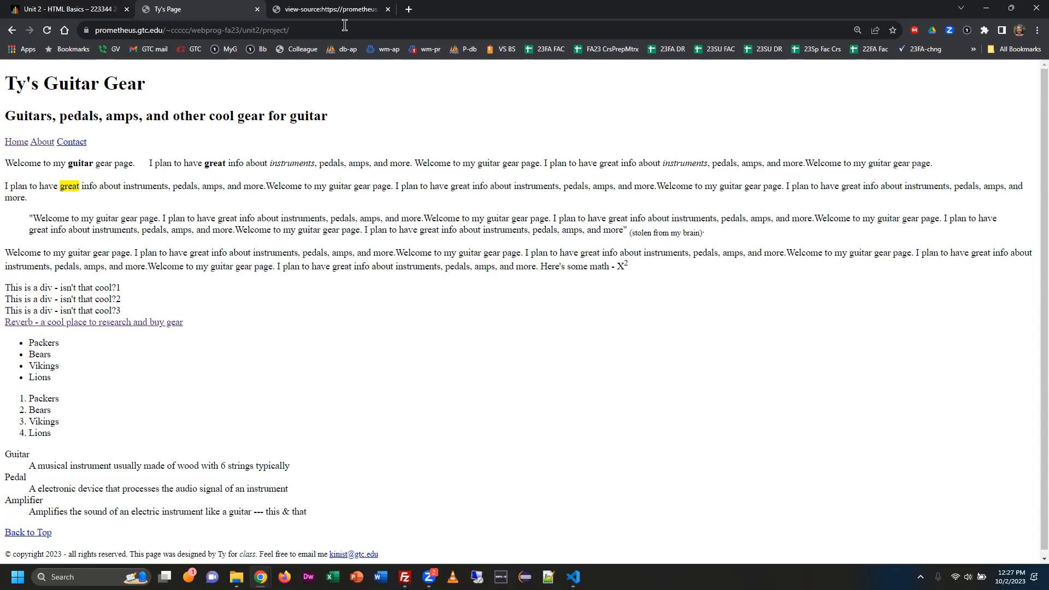
Switch to FileZilla and reselect index.html in the server's webprog-fa23/unit2/project folder.
key(alt+Tab)
key(alt+Tab)
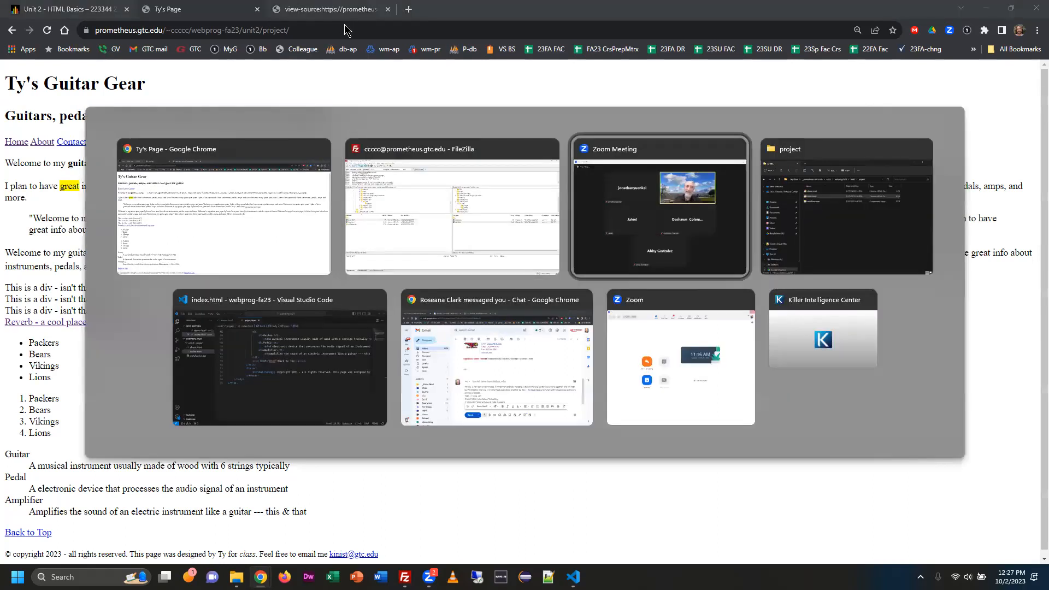
key(alt+Tab)
key(alt+Tab)
key(alt+Tab)
key(alt+Tab)
key(alt+Tab)
key(alt+Tab)
key(alt+Tab)
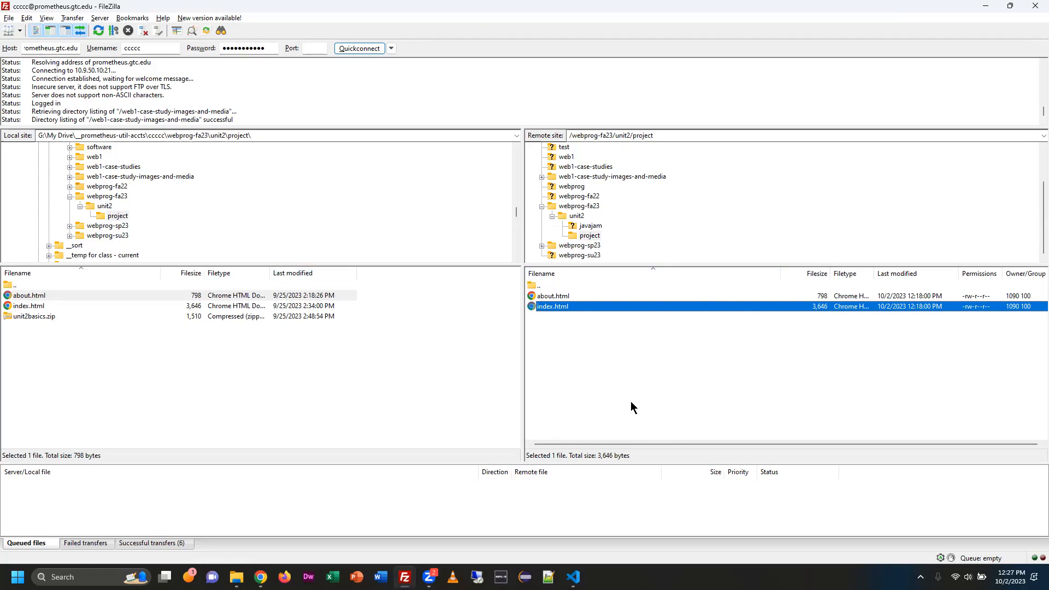
click(569, 306)
click(564, 313)
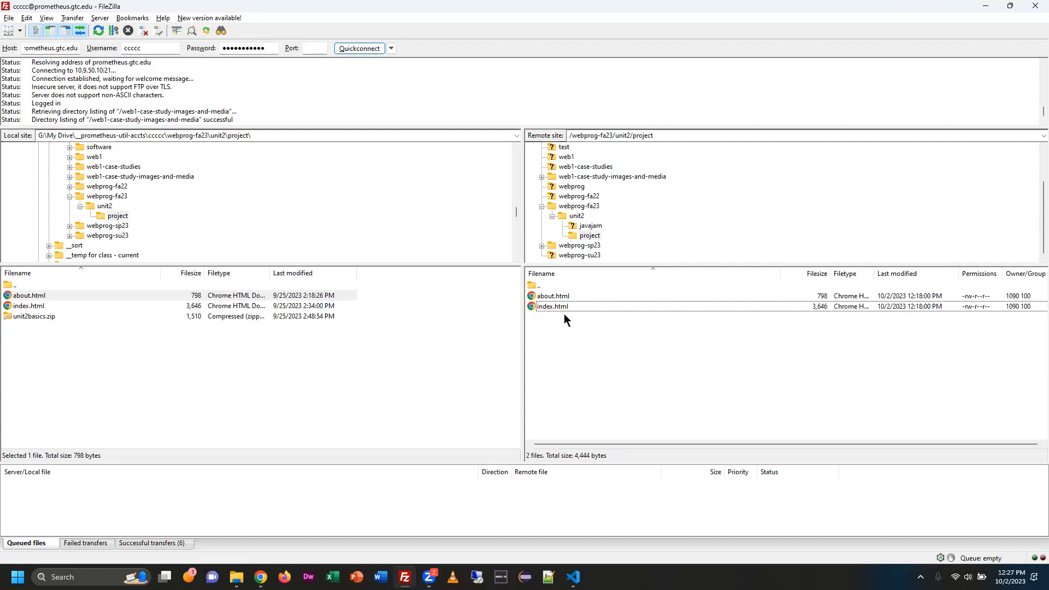
click(601, 306)
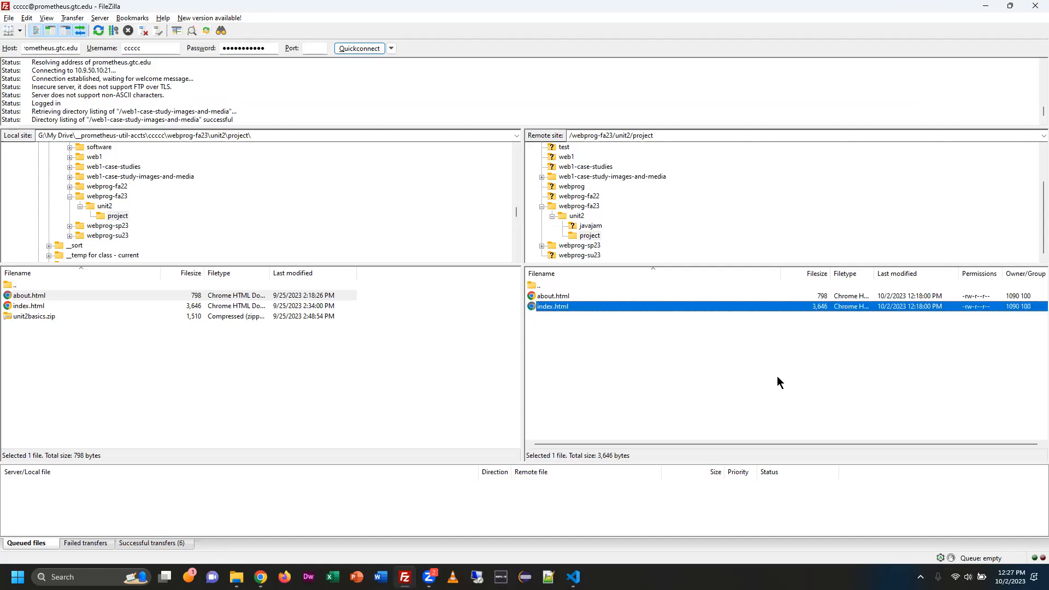
Copy the remote site path /webprog-fa23/unit2/project.
click(659, 138)
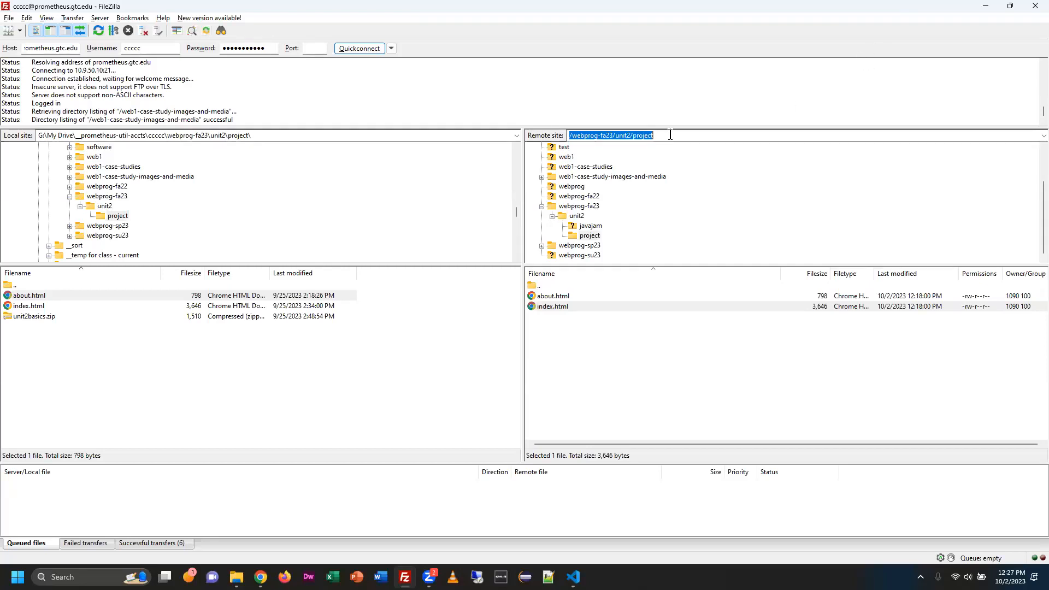
right_click(626, 135)
click(652, 168)
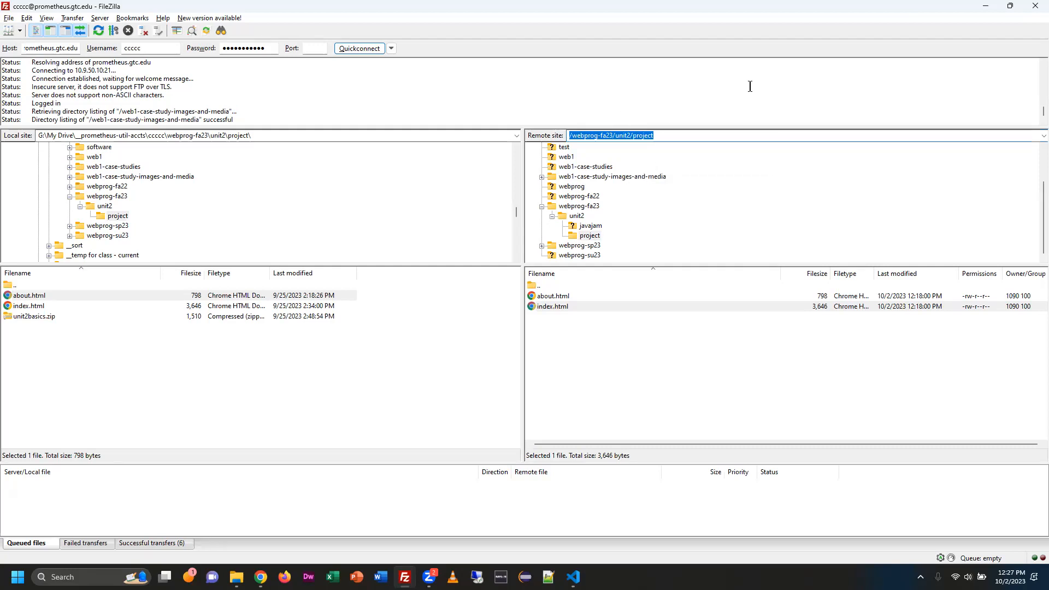
Switch to Chrome and load the account's Prometheus address with the copied path pasted after it in a new tab.
key(alt+Tab)
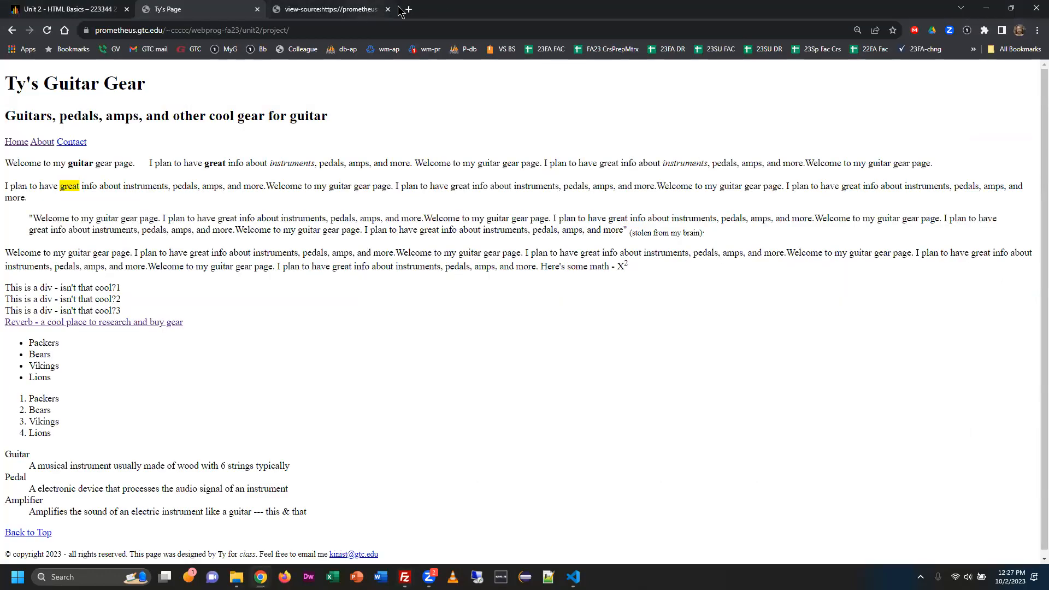
click(407, 9)
text(pro)
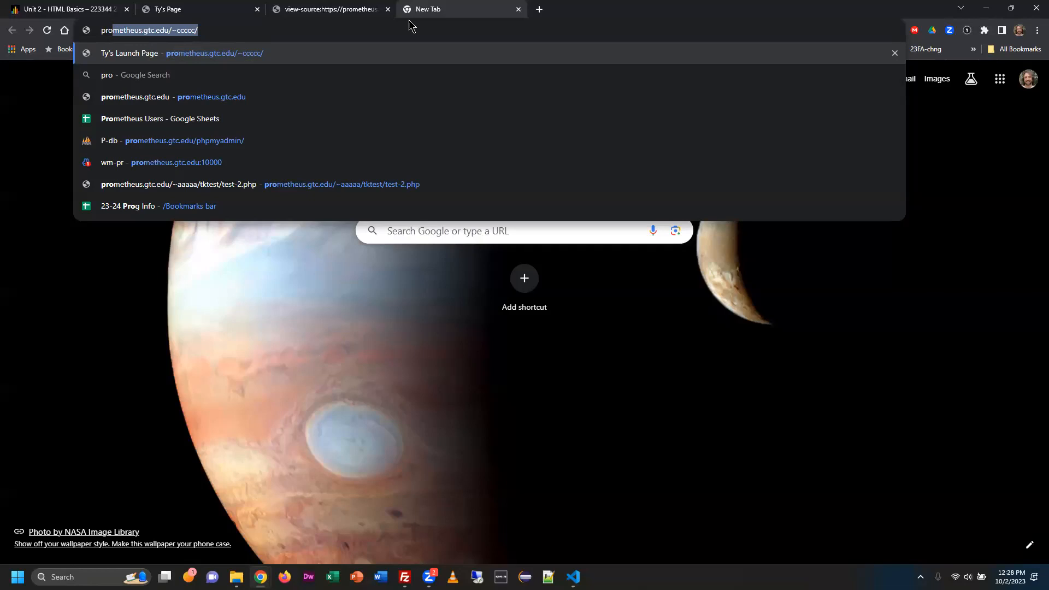
key(Right)
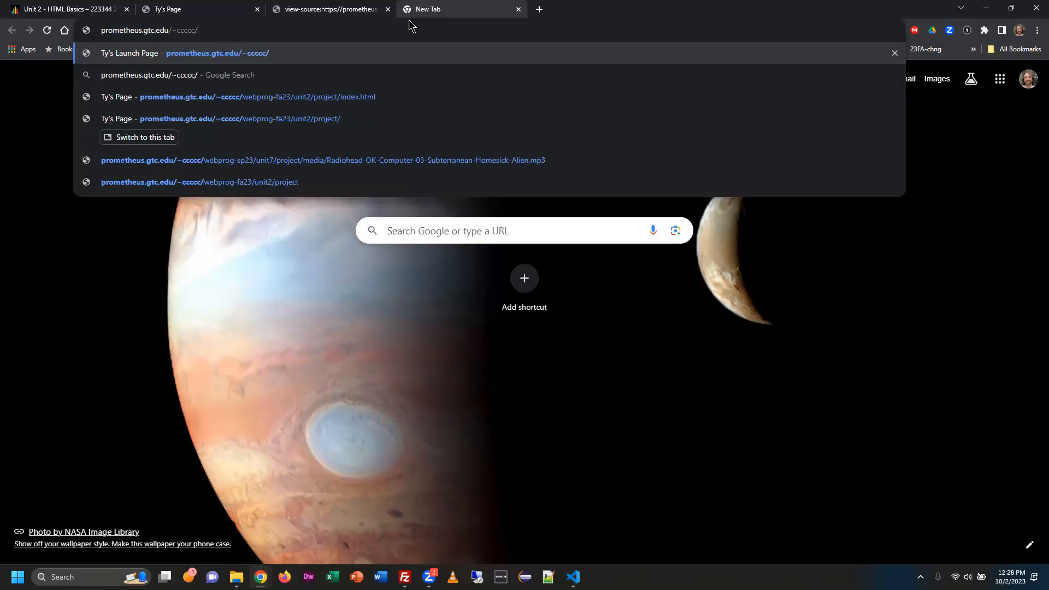
key(BackSpace)
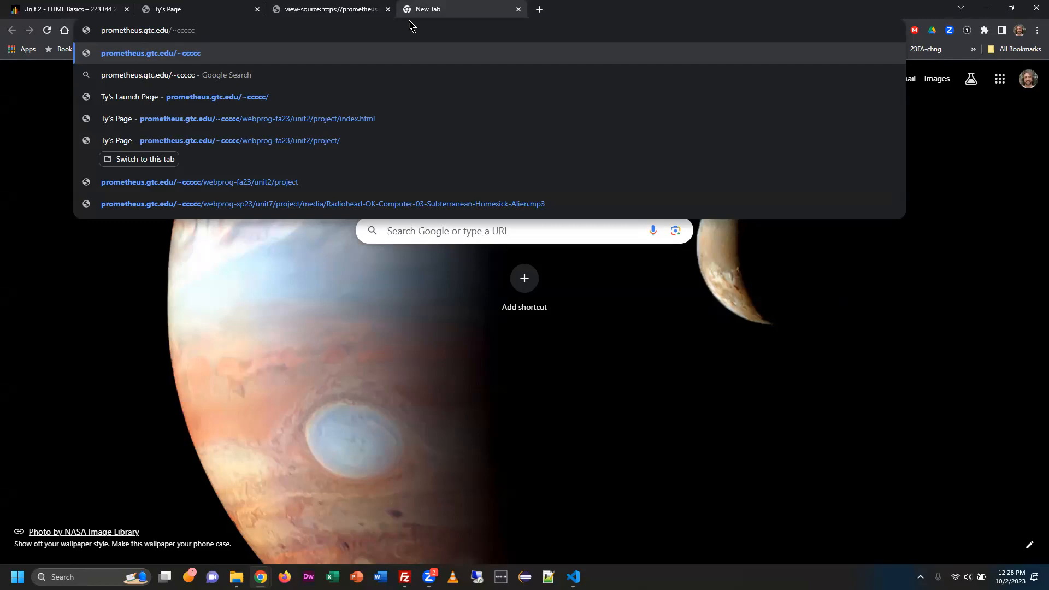
key(ctrl+v)
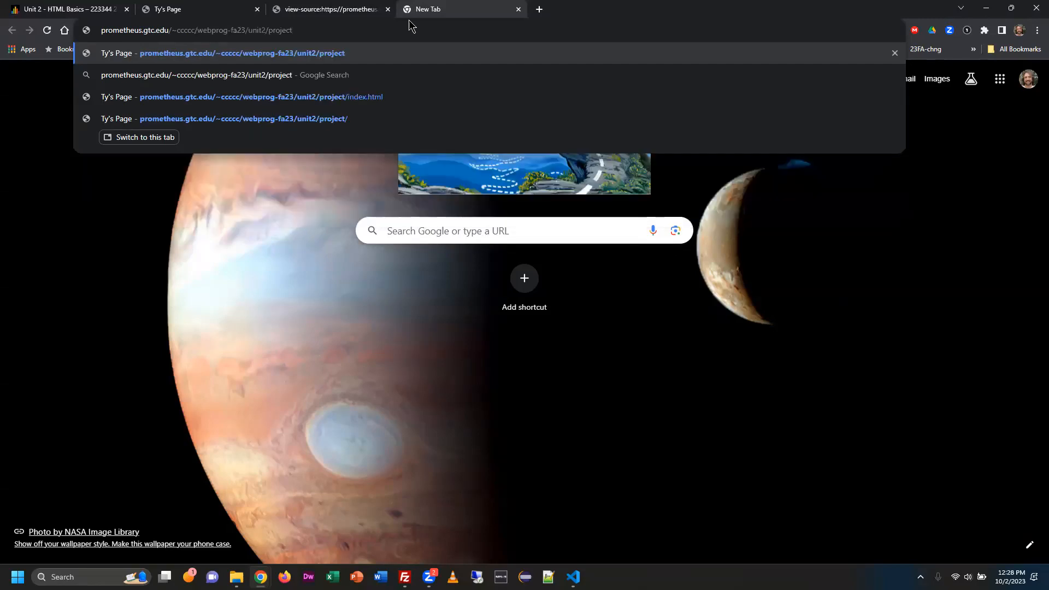
key(Return)
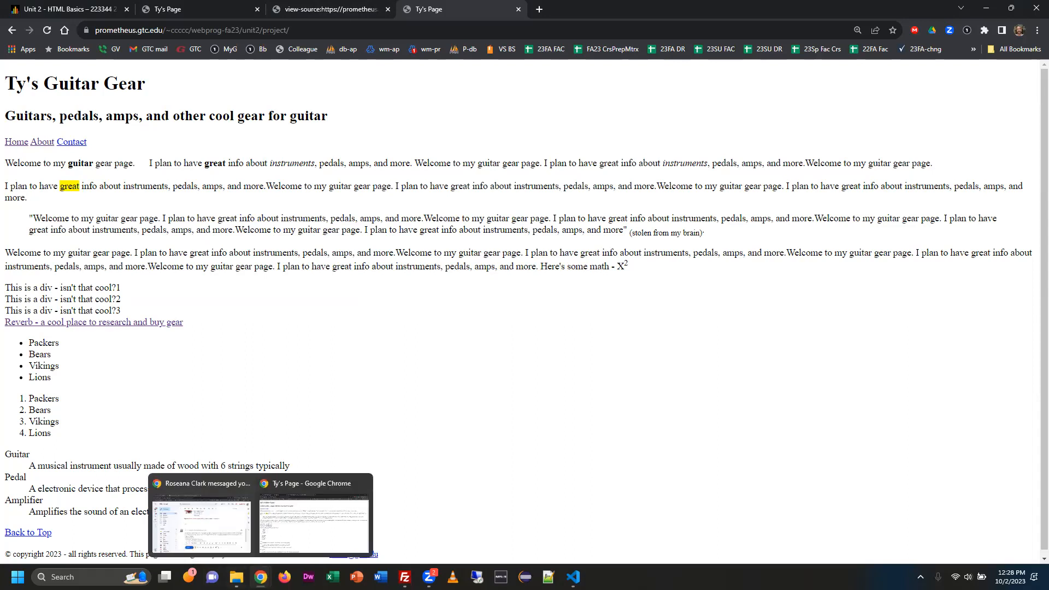
Switch to File Explorer, open the local index.html from webprog-fa23/unit2/project in Chrome and select its file address.
click(236, 577)
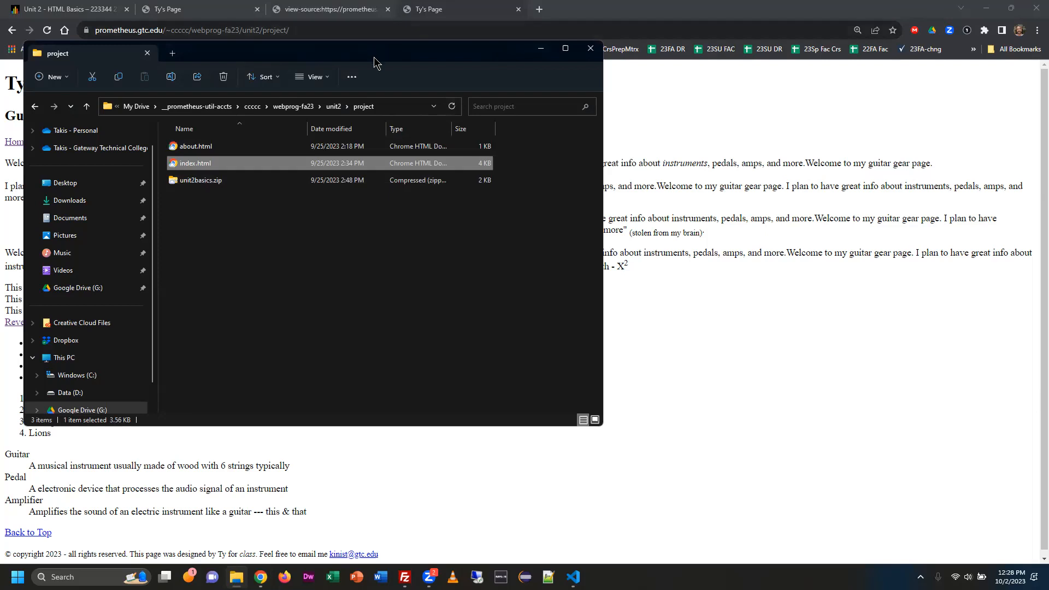
drag(374, 61, 633, 129)
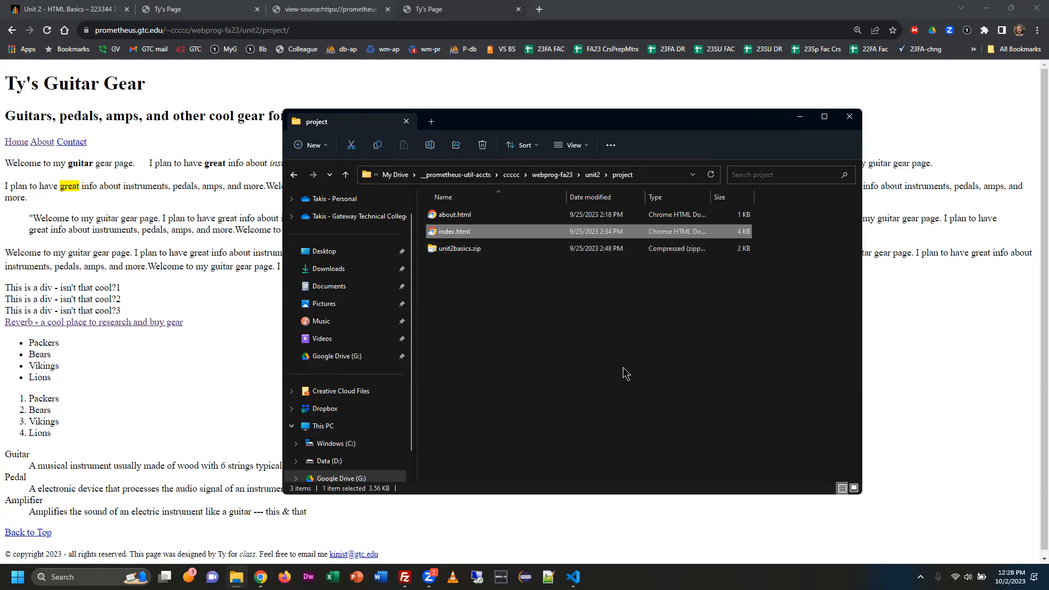
double_click(454, 231)
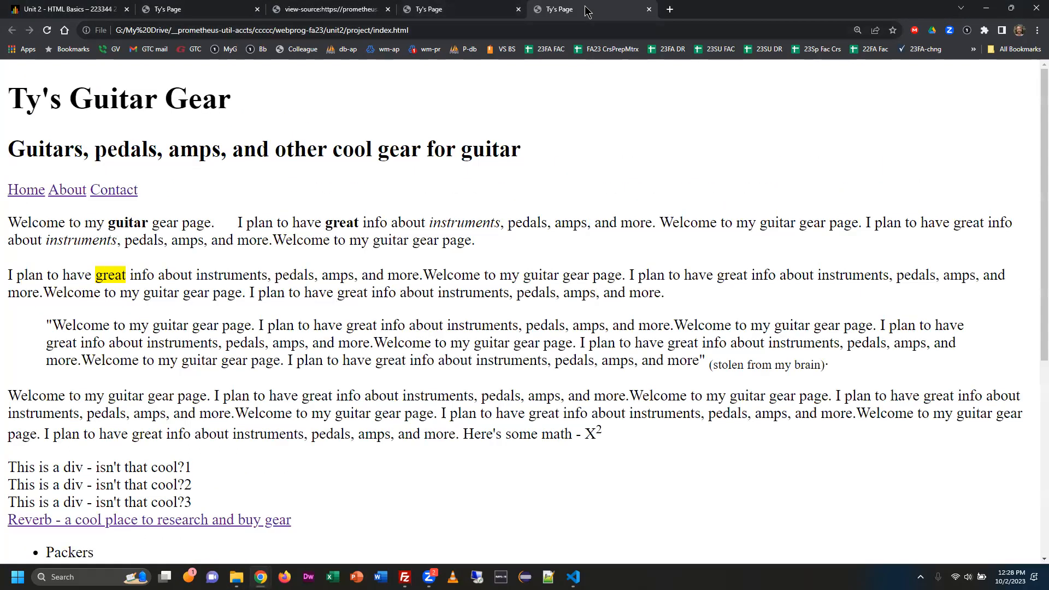
click(493, 30)
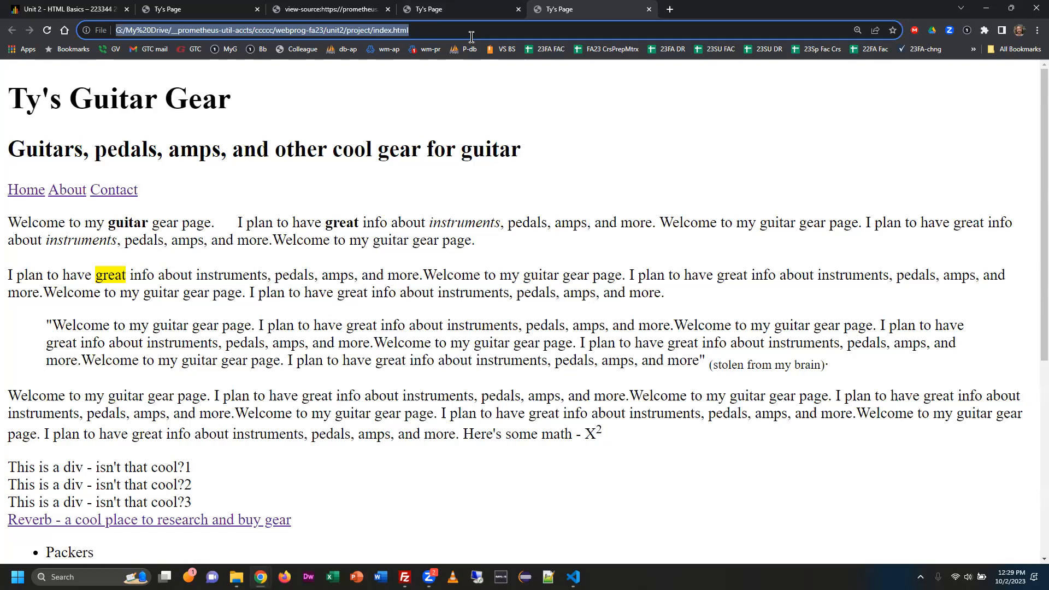
Return to Chrome, open the U2 HTML5 Basics assignment in Blackboard and start a written submission.
key(alt+Tab)
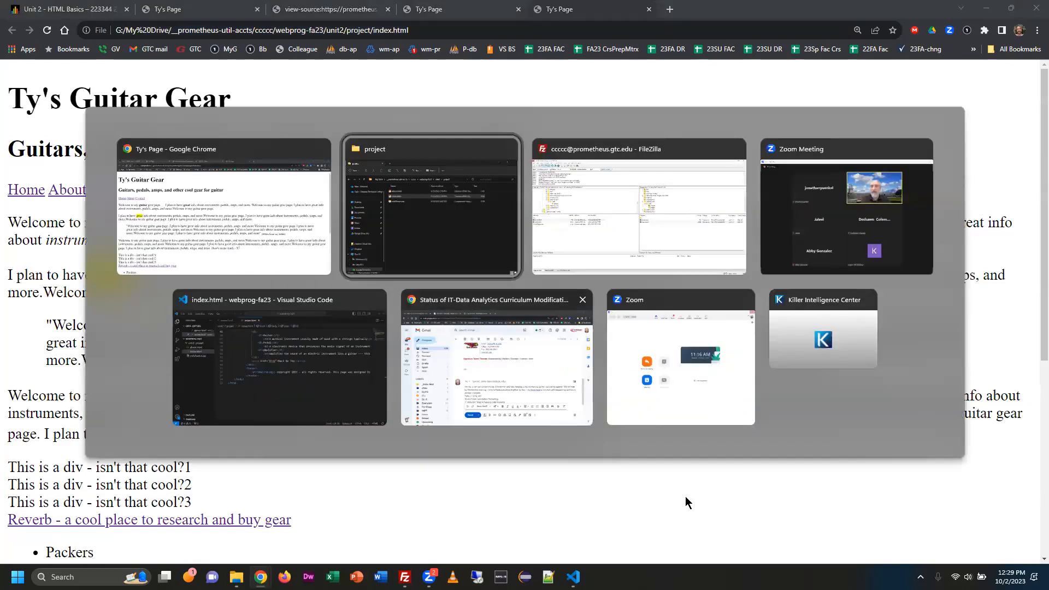
click(240, 213)
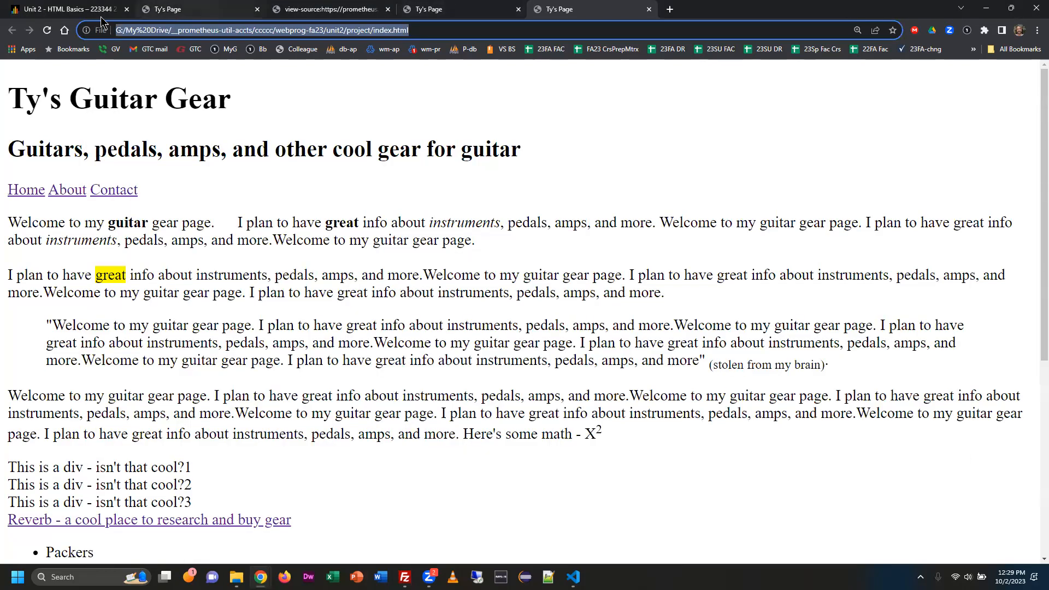
click(48, 13)
scroll(402, 297, up, 3)
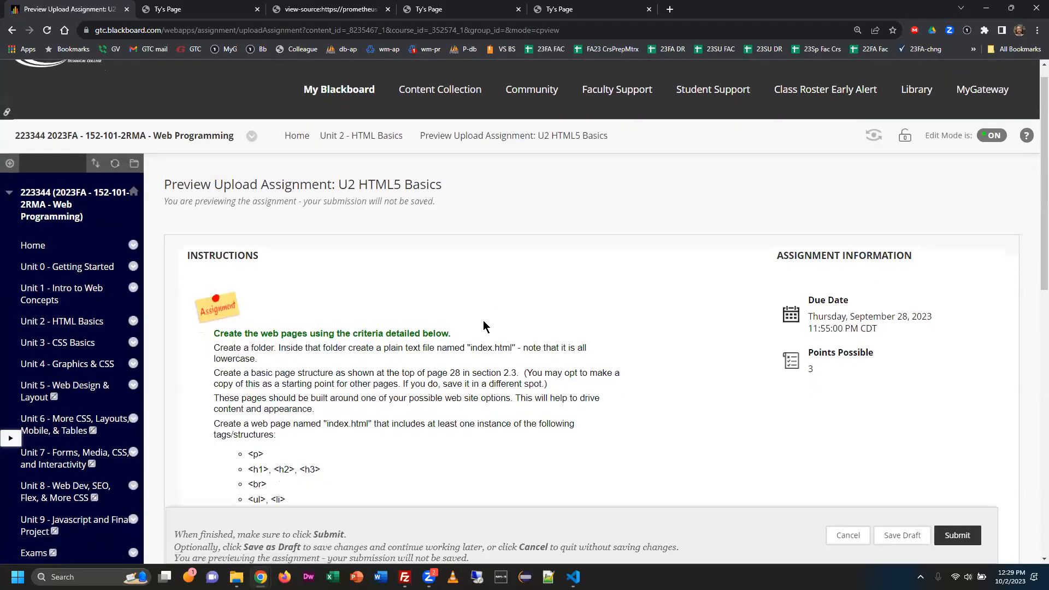
scroll(346, 370, down, 4)
scroll(346, 370, down, 6)
click(242, 343)
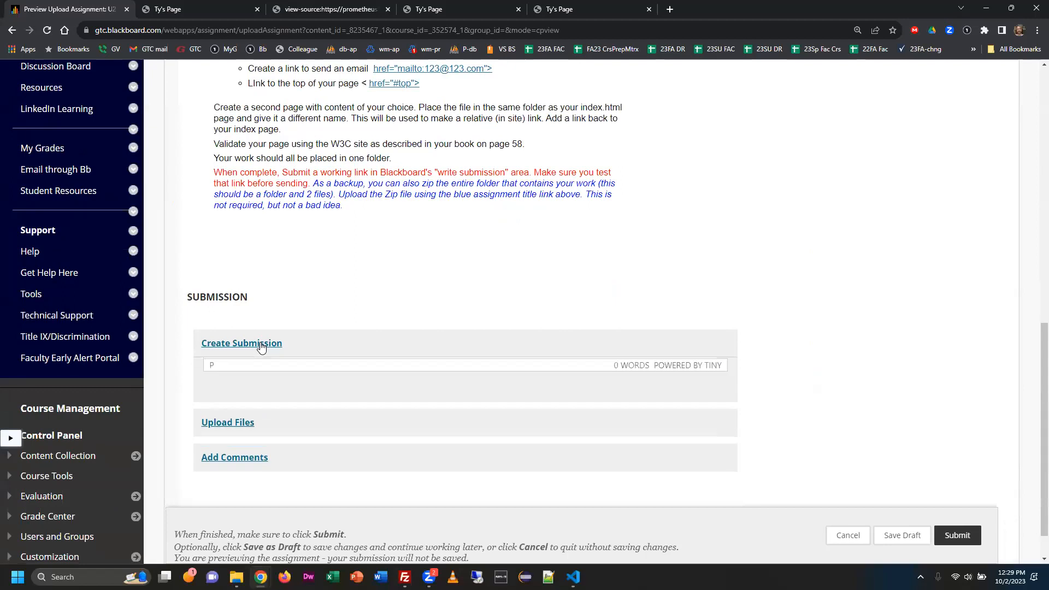
Paste the local index.html file address into the submission text and select its file:/// prefix.
key(ctrl+v)
scroll(389, 440, down, 1)
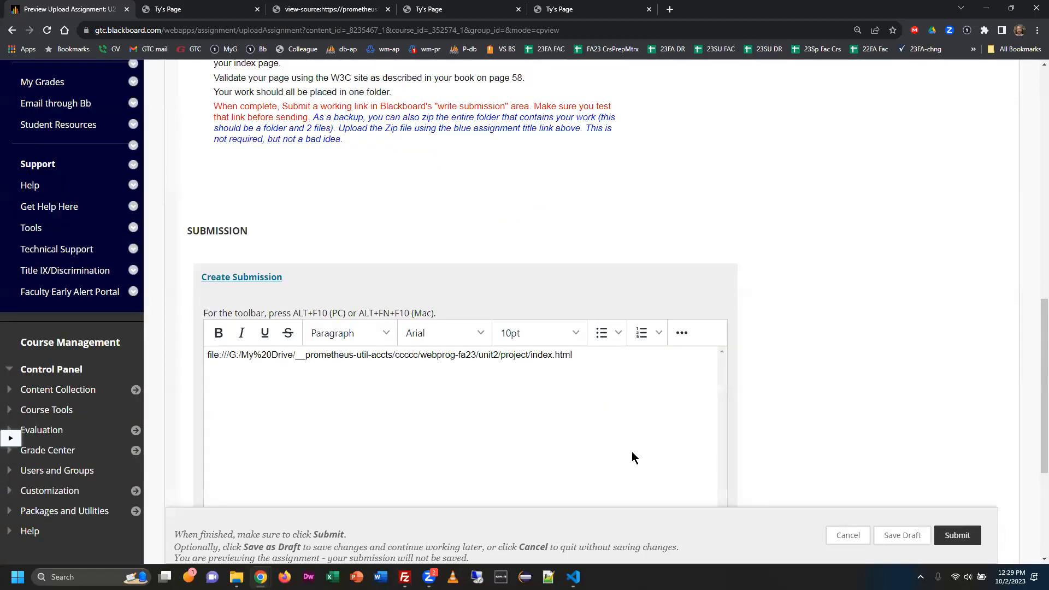
drag(207, 354, 228, 354)
Copy the live unit2/project page's Prometheus web address and replace the local file address in the submission text with it.
click(430, 17)
click(378, 30)
key(ctrl+c)
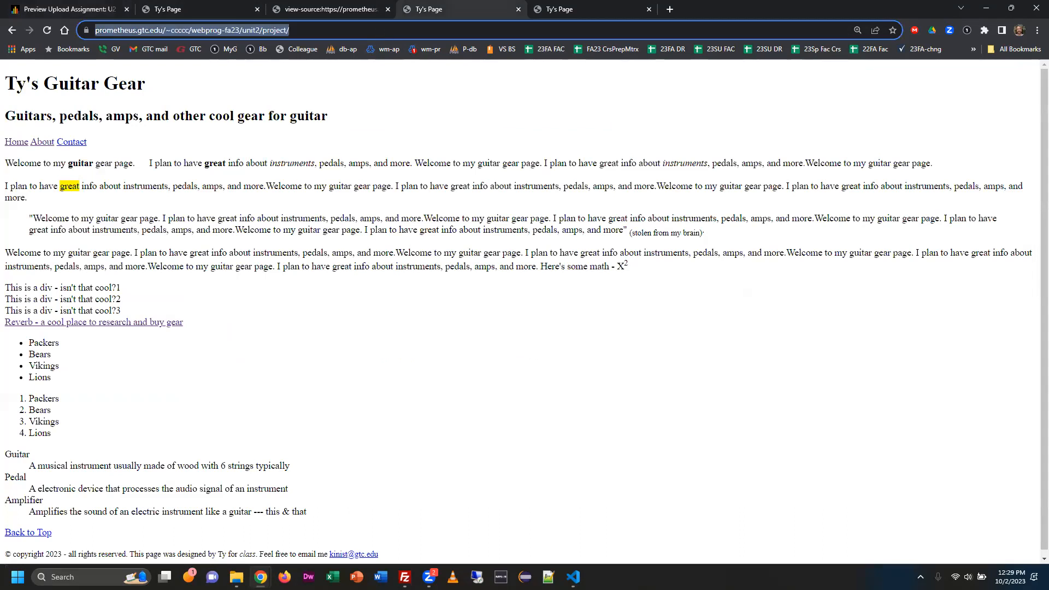
click(573, 14)
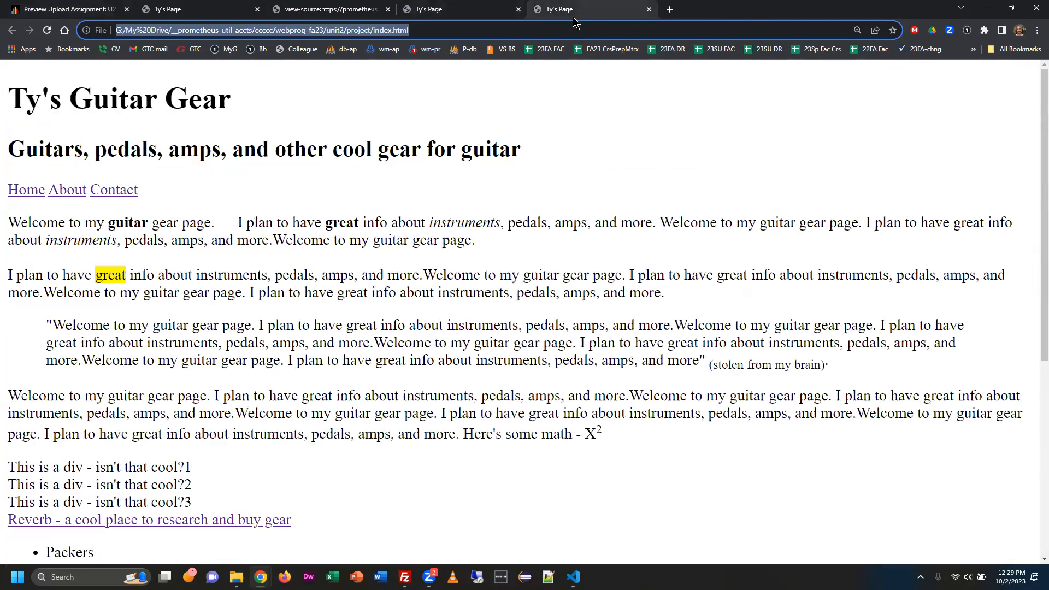
click(76, 12)
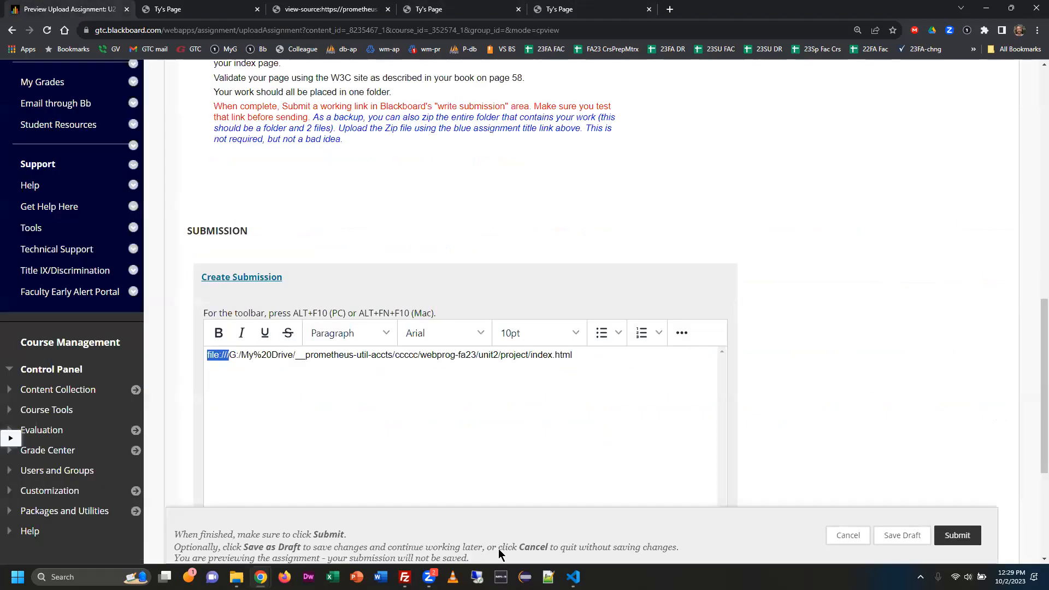
key(ctrl+a)
key(BackSpace)
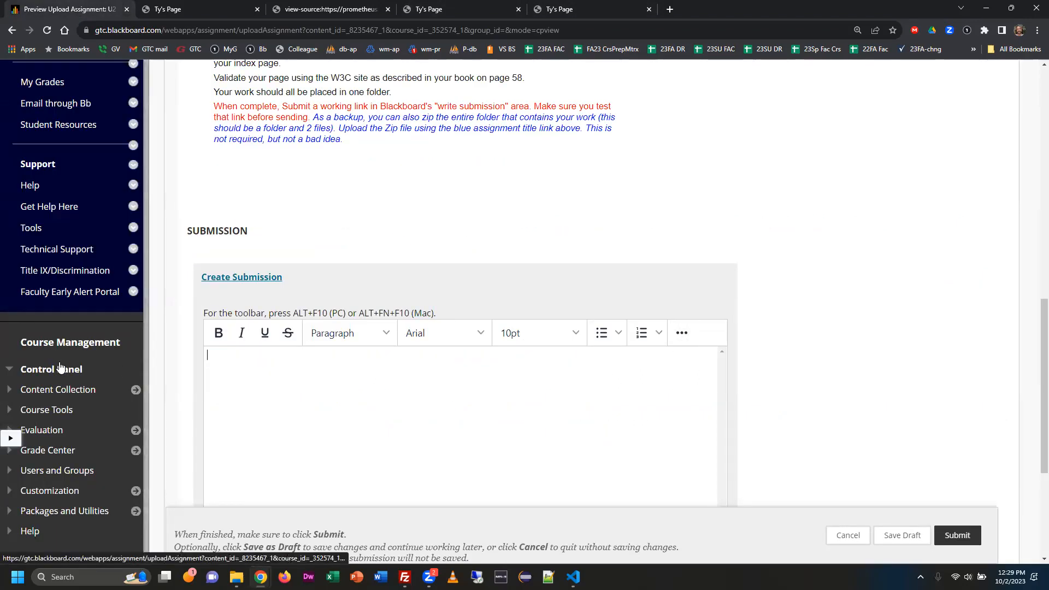
key(ctrl+v)
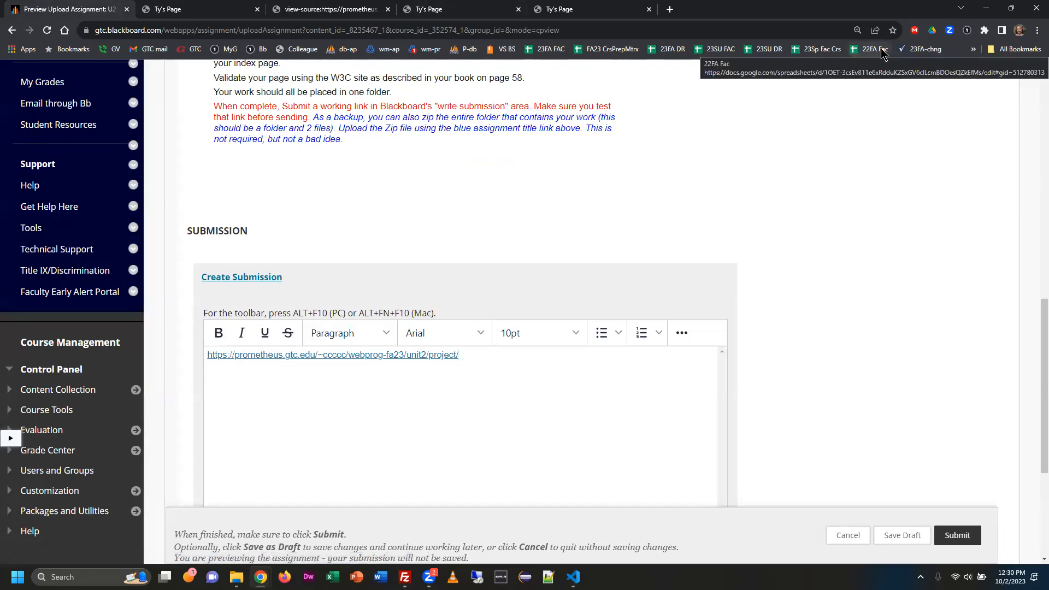
Test the submitted Prometheus link by loading it in a new Chrome tab.
click(670, 10)
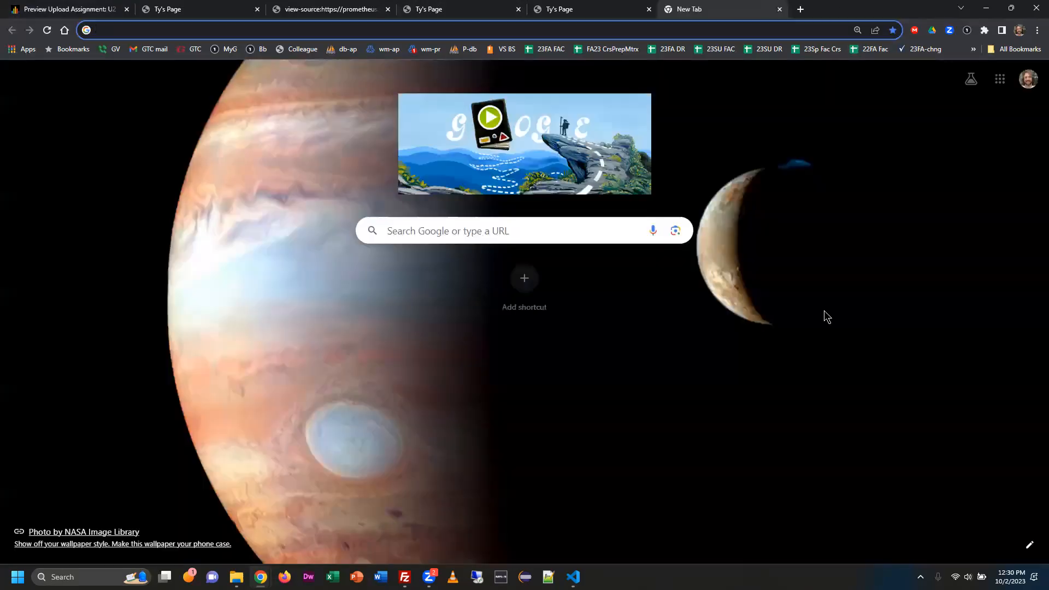
key(ctrl+v)
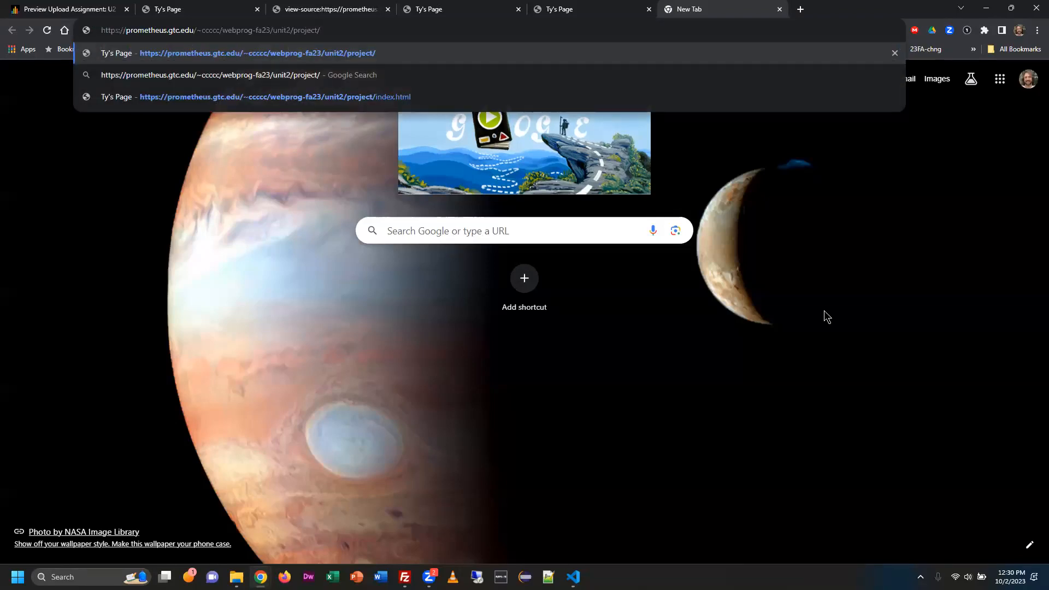
key(Return)
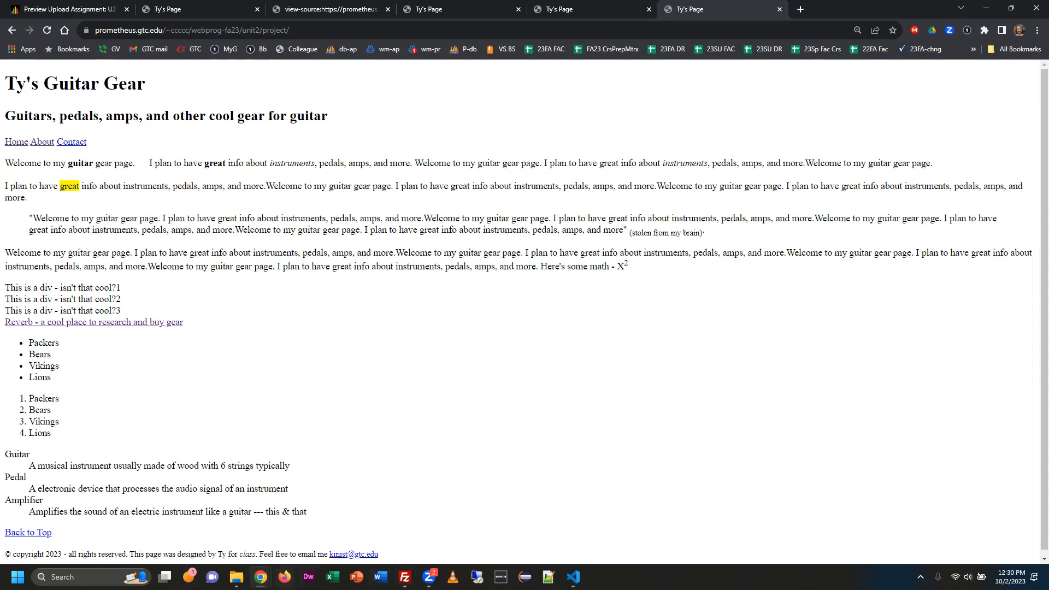
Open a new Firefox window and load the same Prometheus project link there.
click(285, 577)
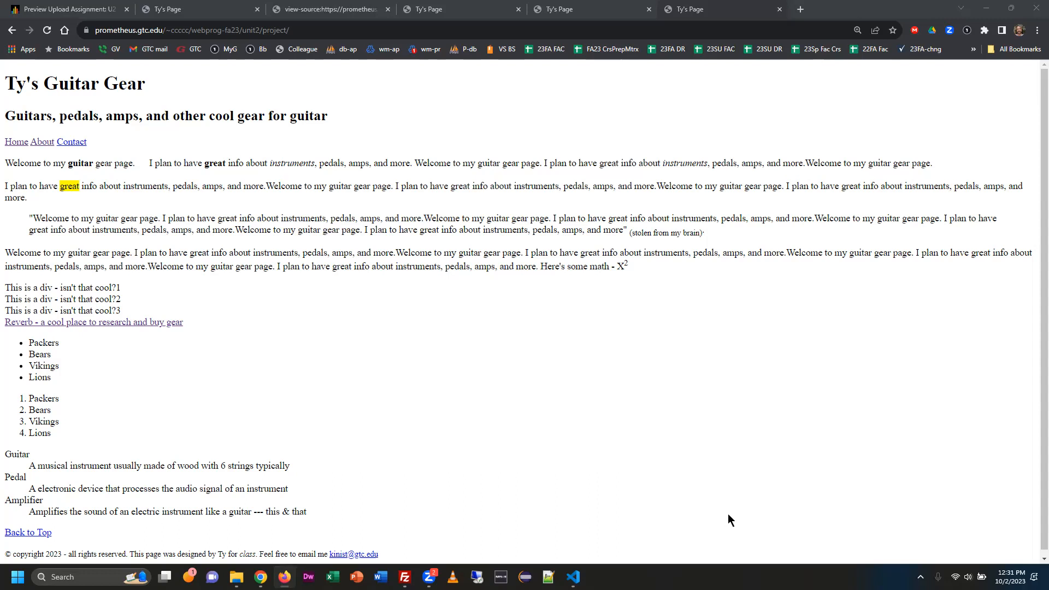
right_click(284, 576)
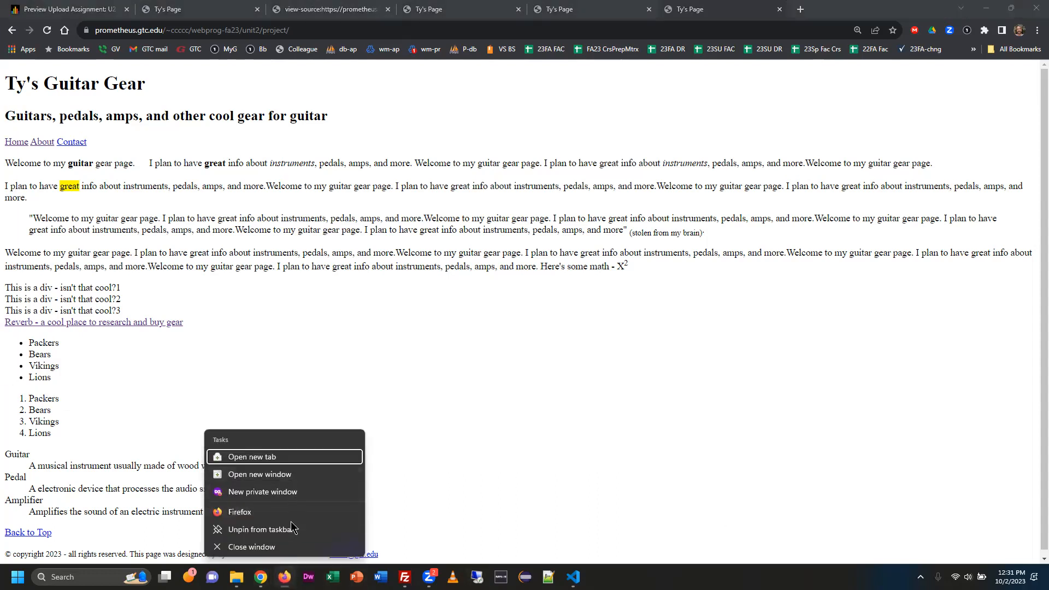
click(297, 476)
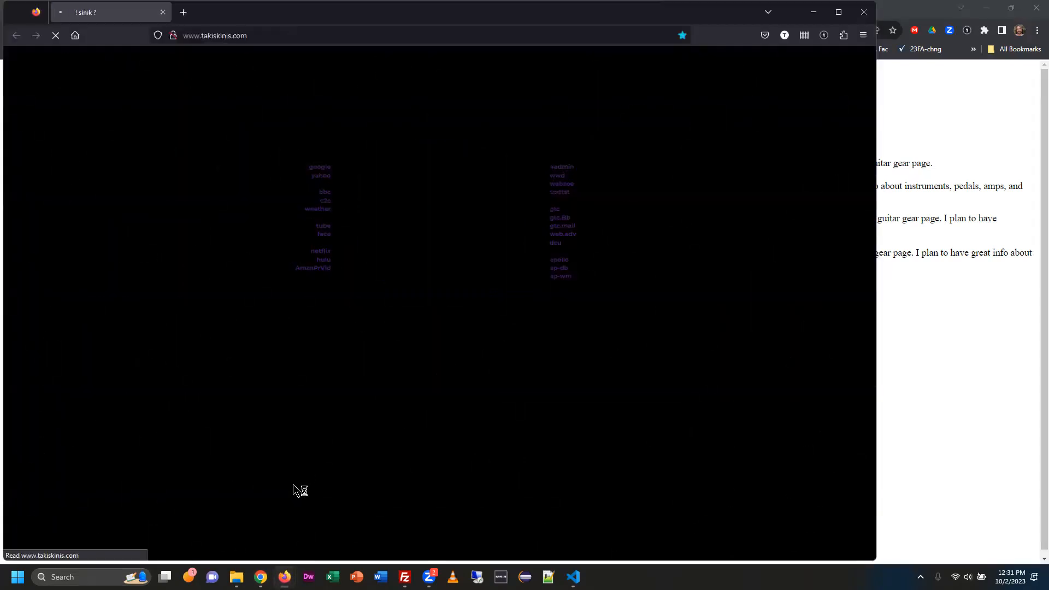
click(412, 36)
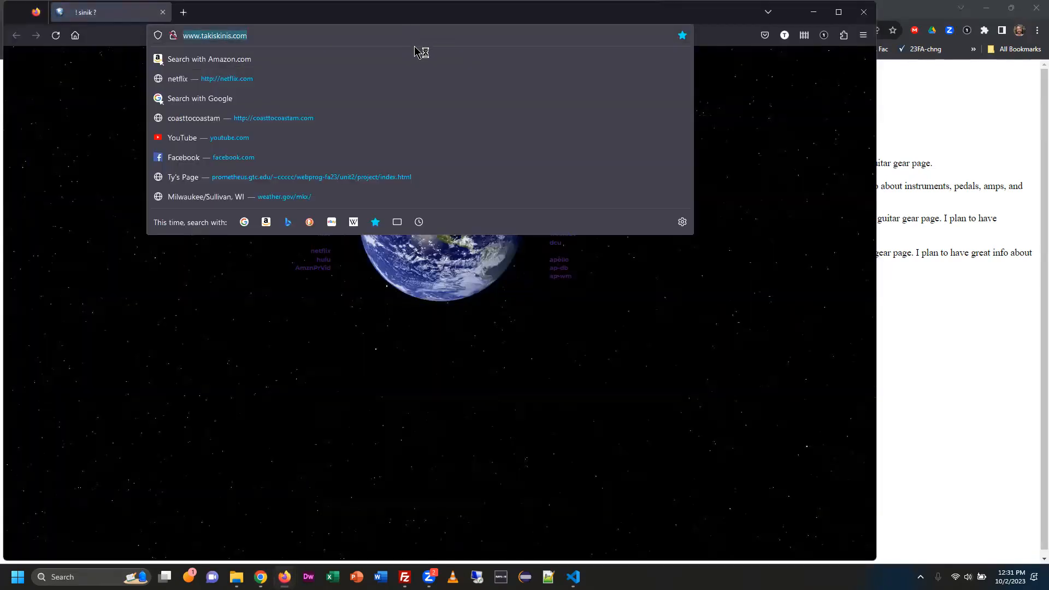
key(ctrl+v)
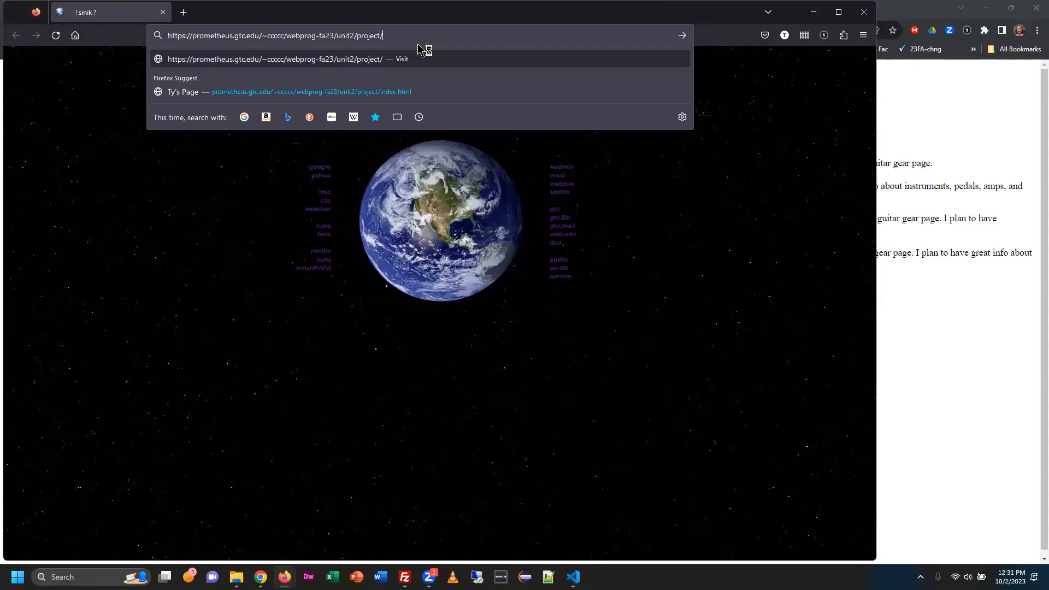
key(Return)
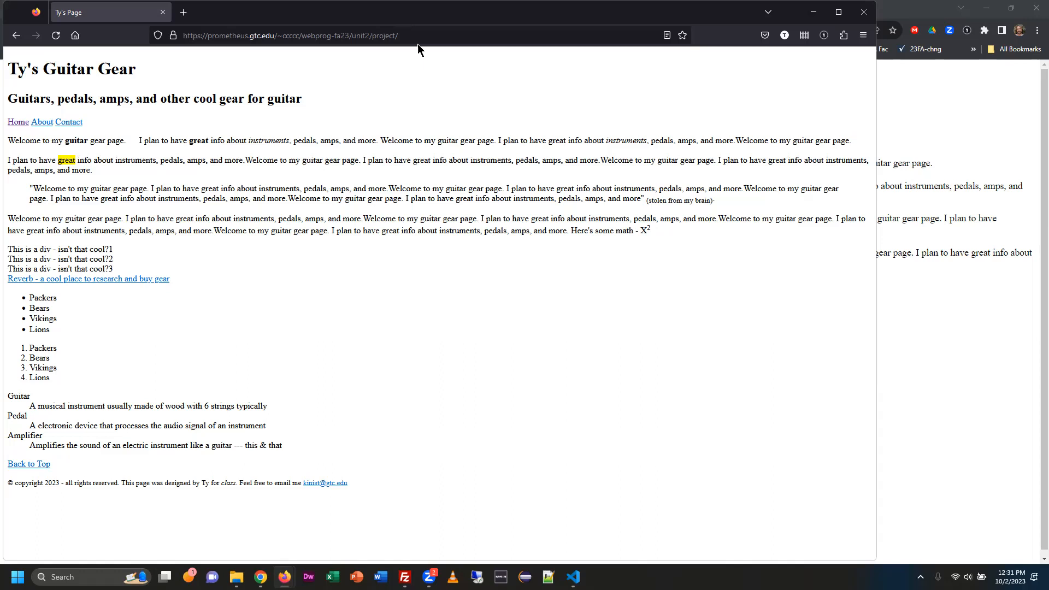
Return to the Blackboard submission in Chrome, then switch to File Explorer and select about.html and index.html in the project folder.
key(alt+Tab)
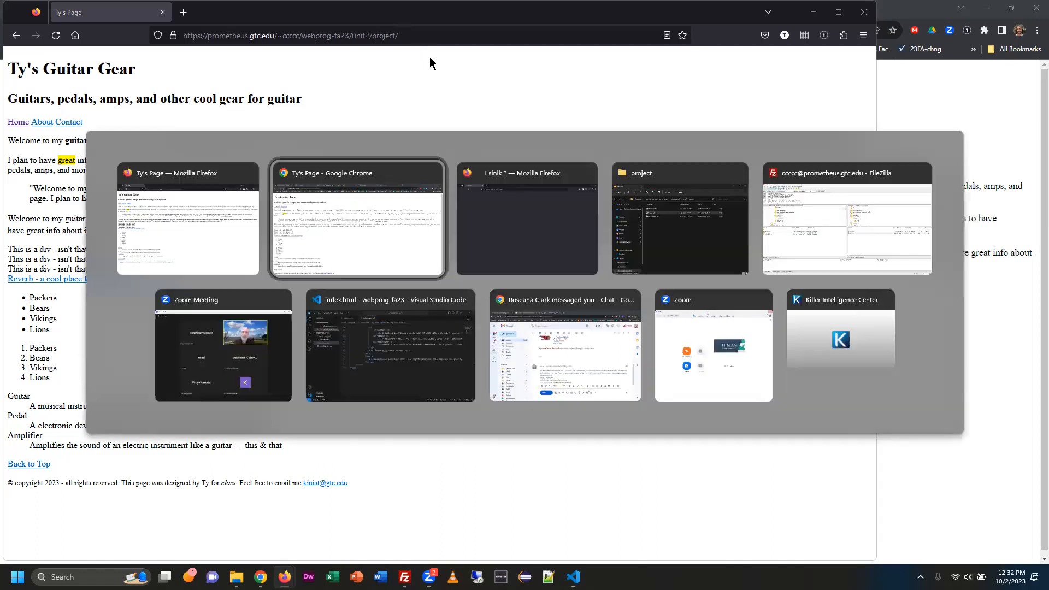
click(351, 234)
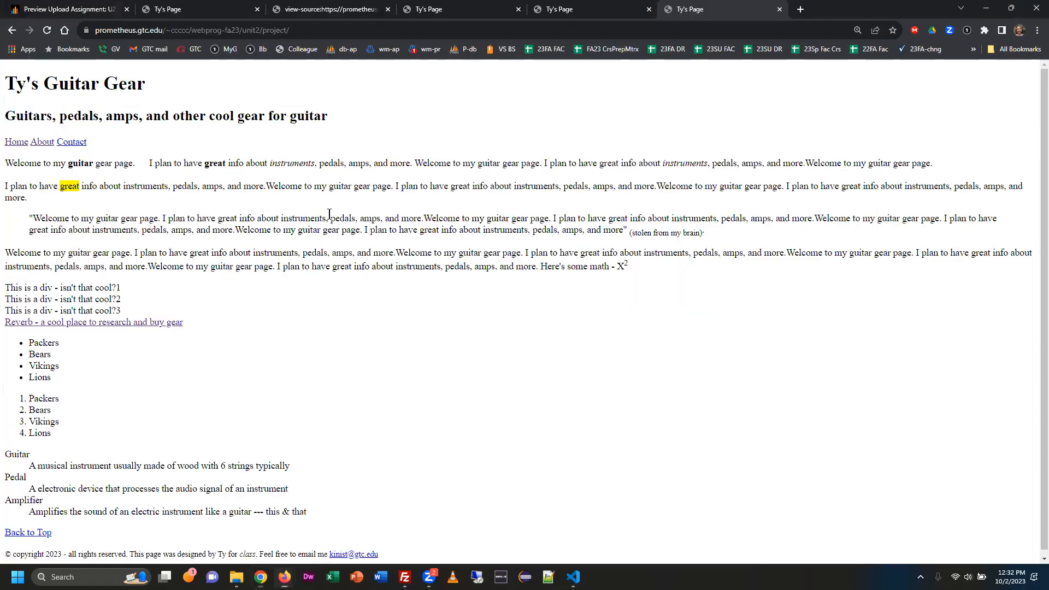
click(110, 11)
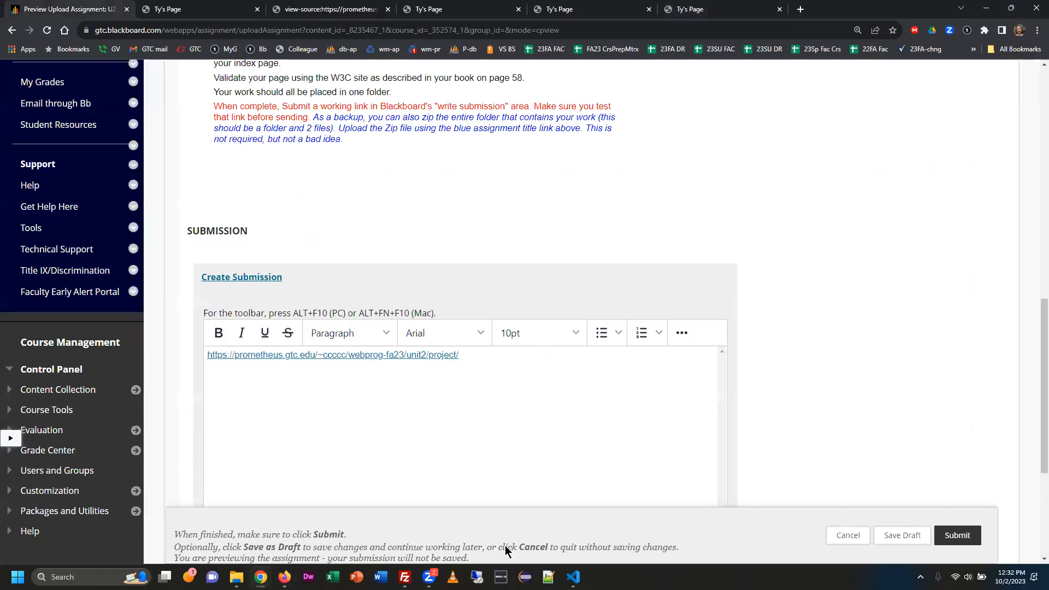
click(236, 577)
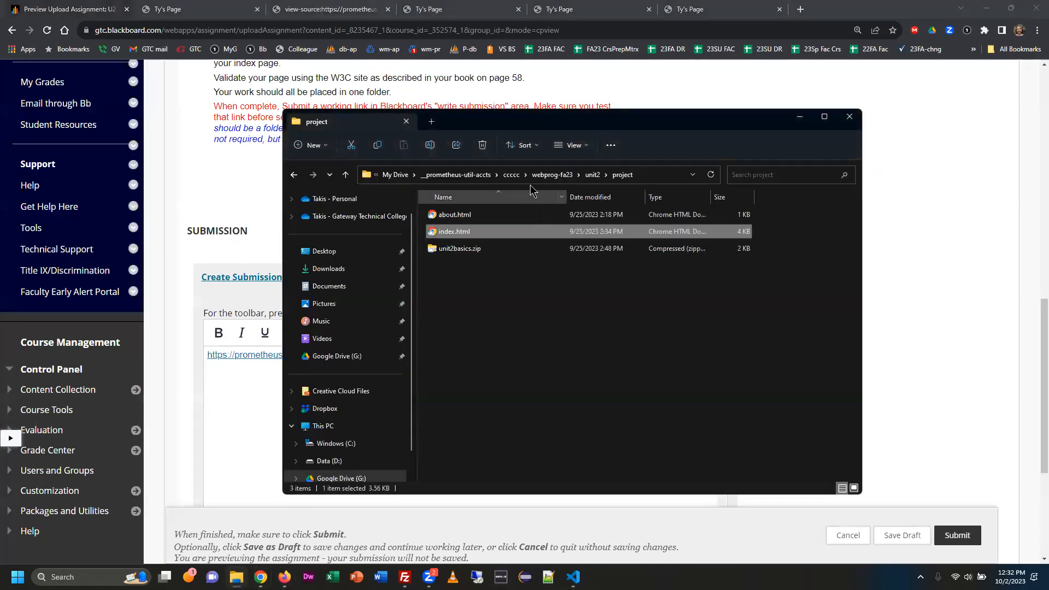
click(453, 214)
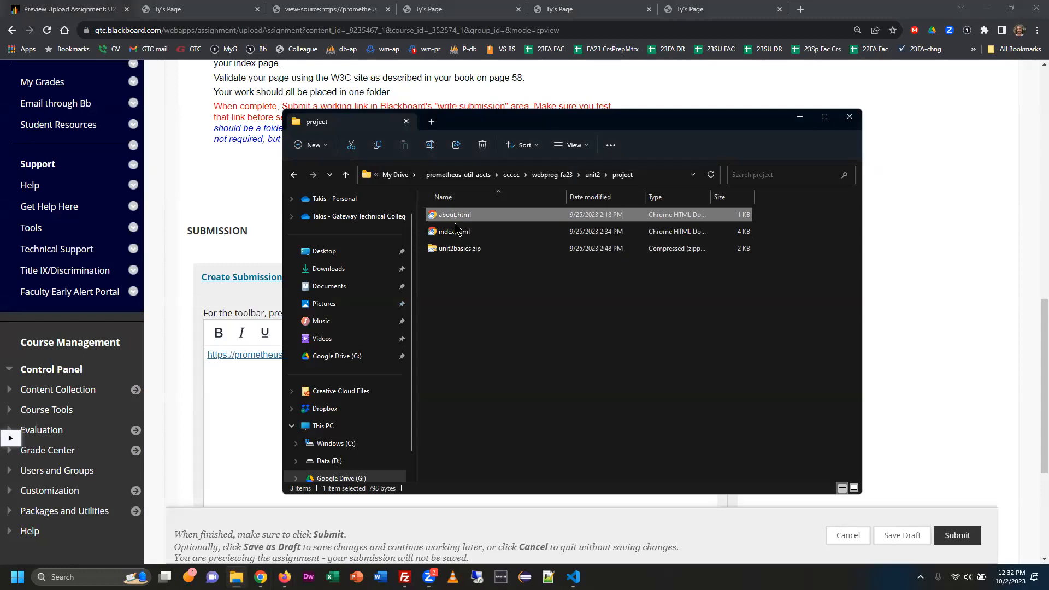
ctrl+click(457, 232)
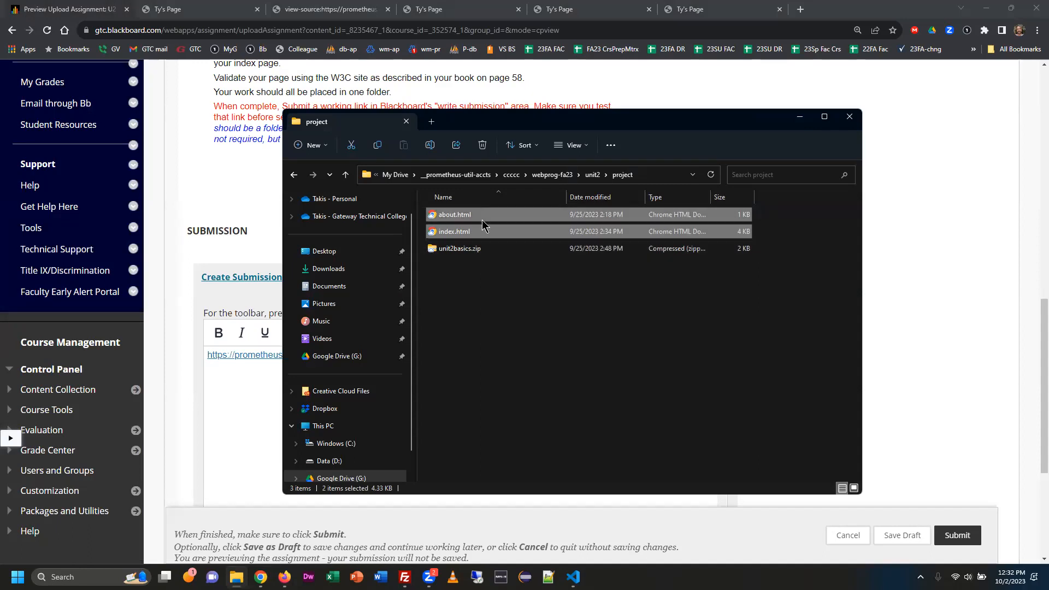
Reopen the project folder from unit2, reselect about.html and index.html, and look at the Send to option without using it.
click(594, 174)
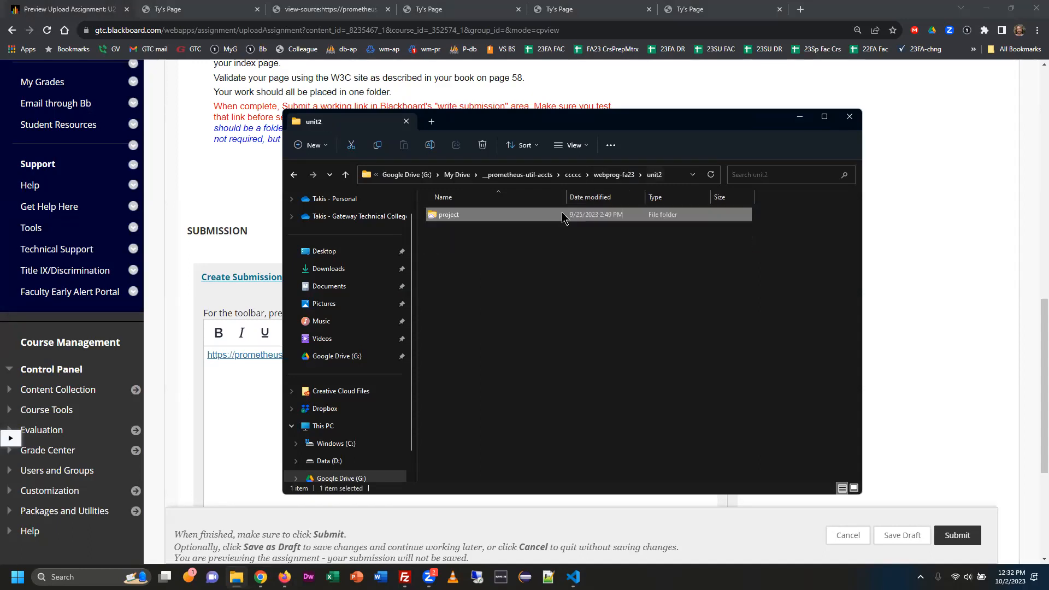
double_click(470, 216)
click(475, 219)
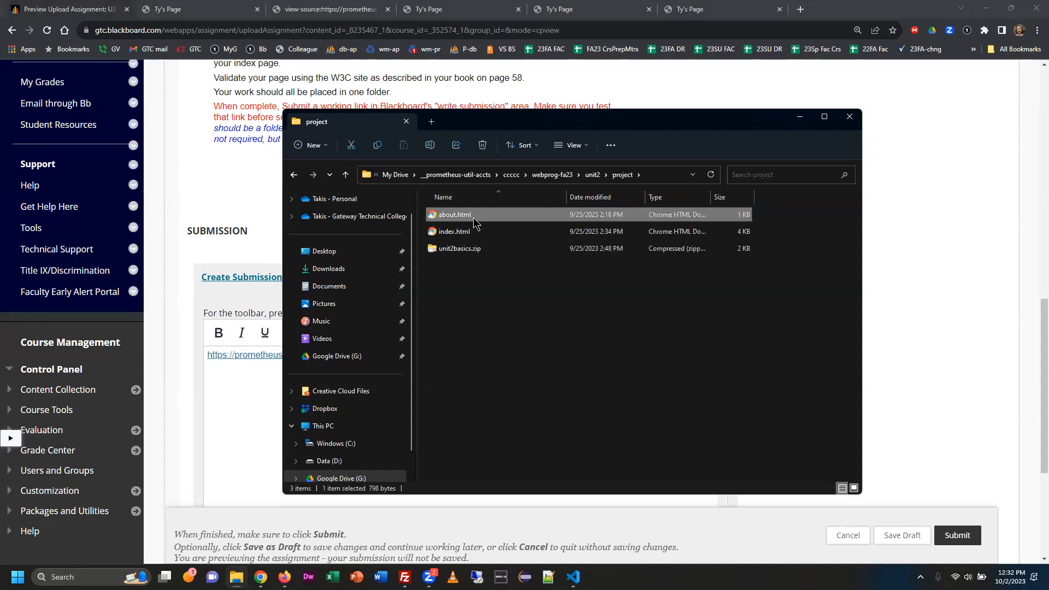
ctrl+click(462, 233)
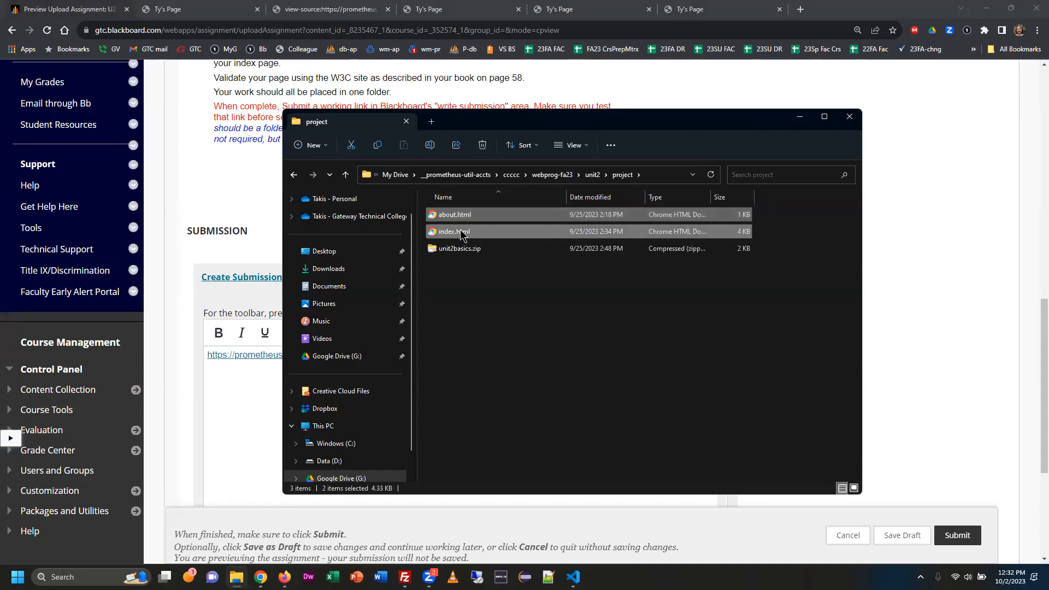
right_click(463, 232)
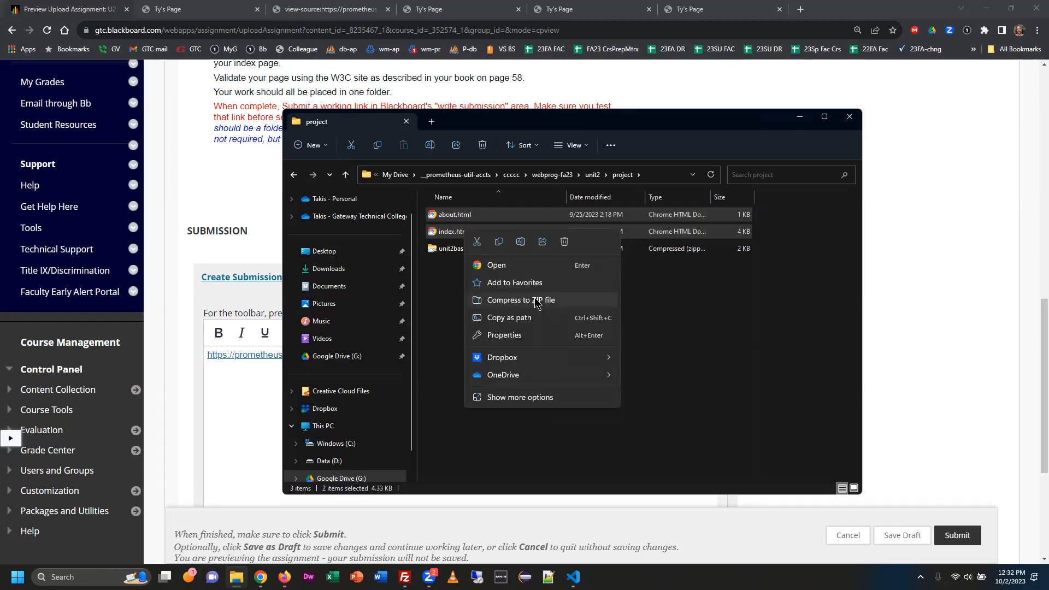
click(555, 404)
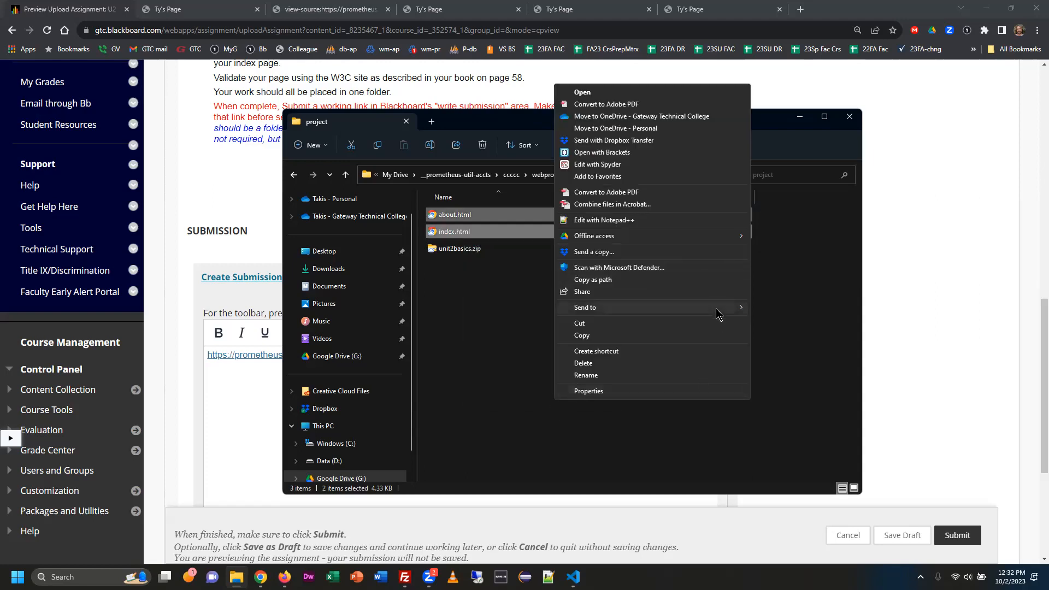
mouse_move(717, 307)
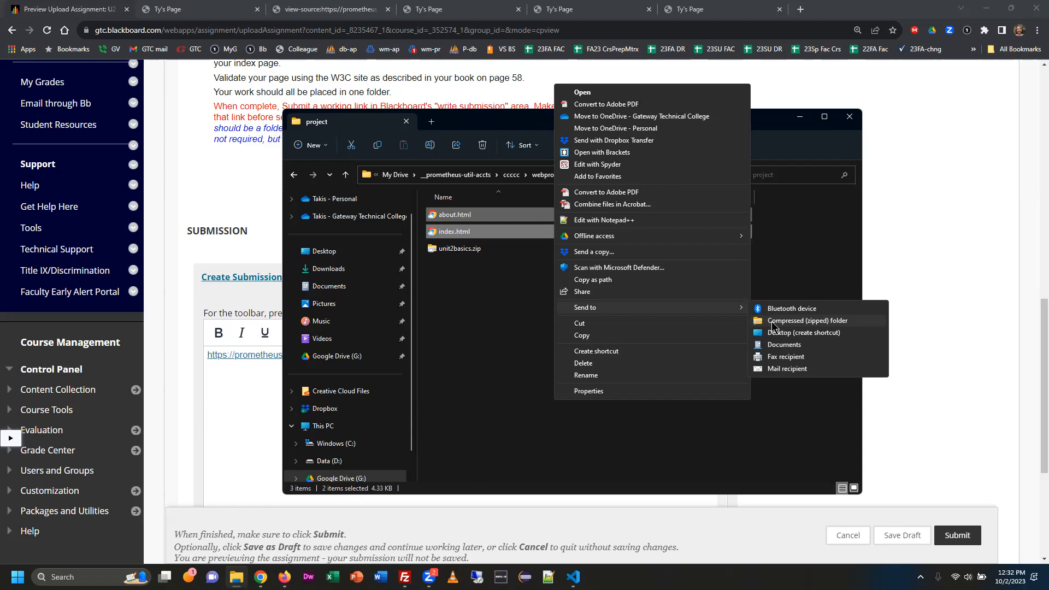
click(475, 334)
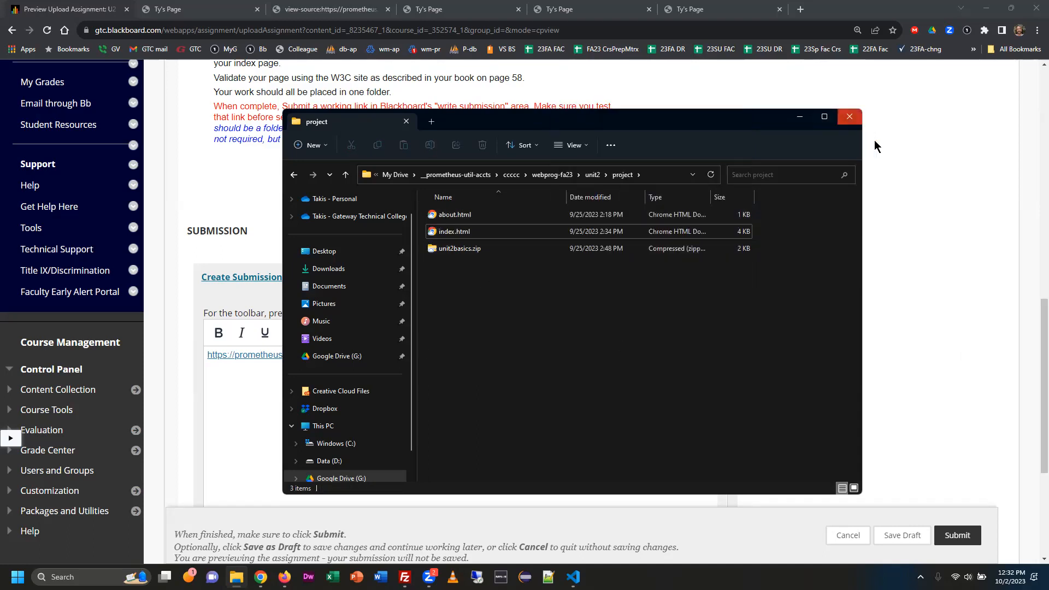
Open the submission's file upload area and attach unit2basics.zip from the project folder.
scroll(976, 340, down, 4)
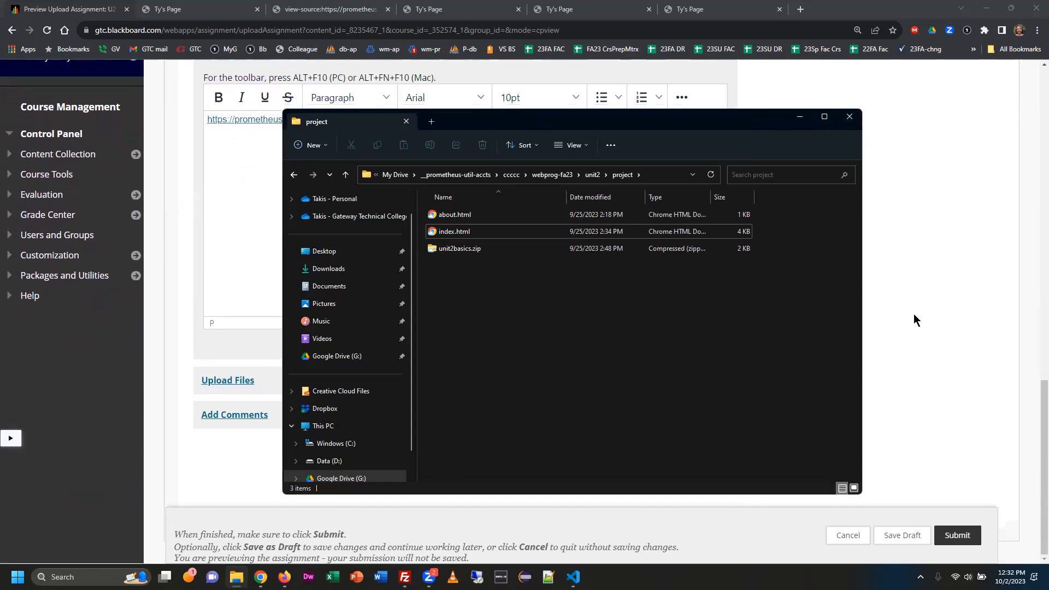
drag(611, 128, 827, 129)
click(300, 383)
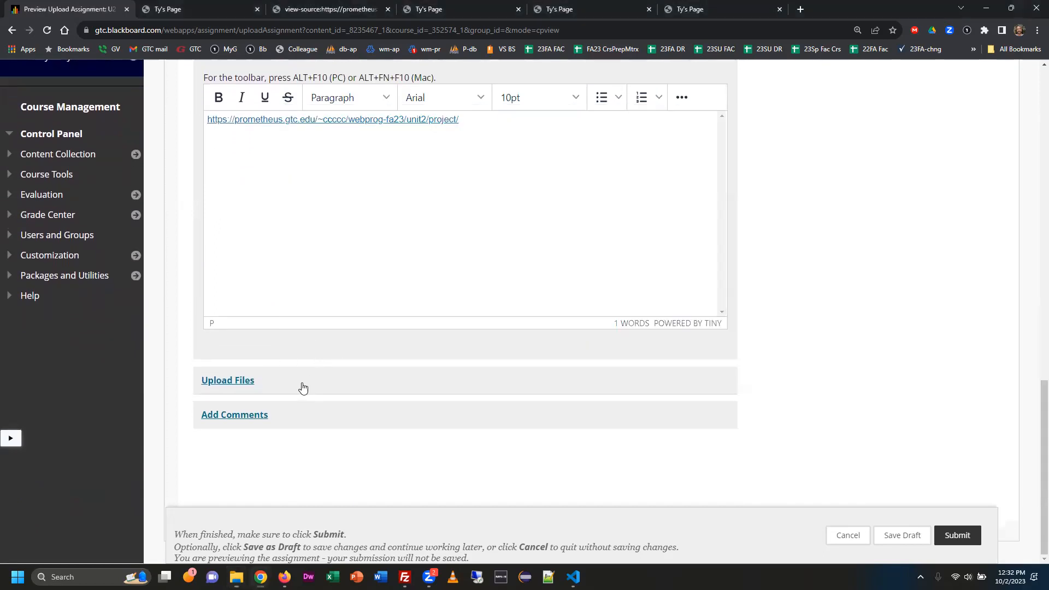
key(alt+Tab)
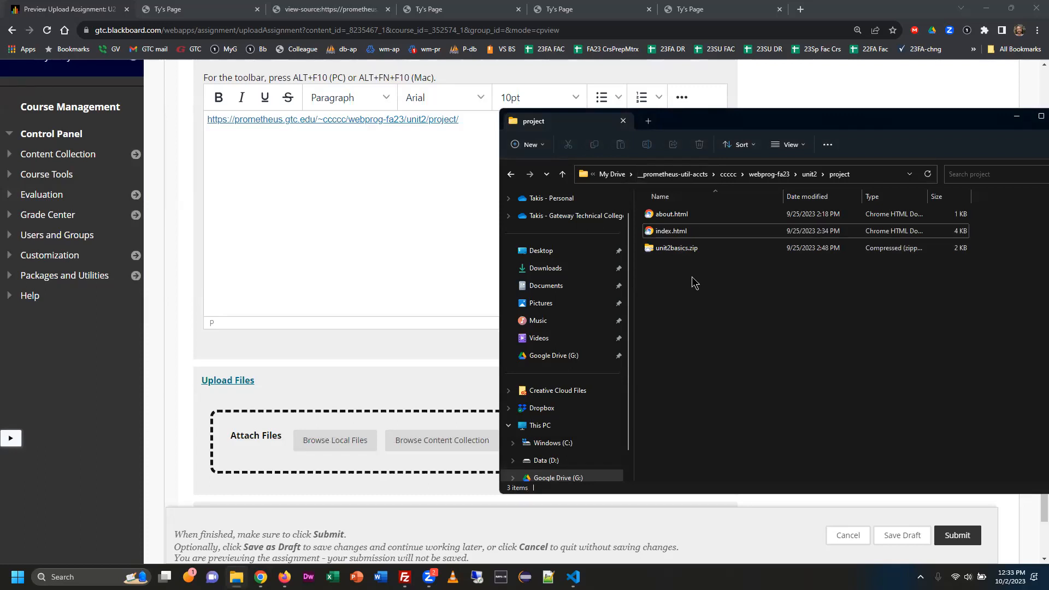
drag(677, 249, 235, 458)
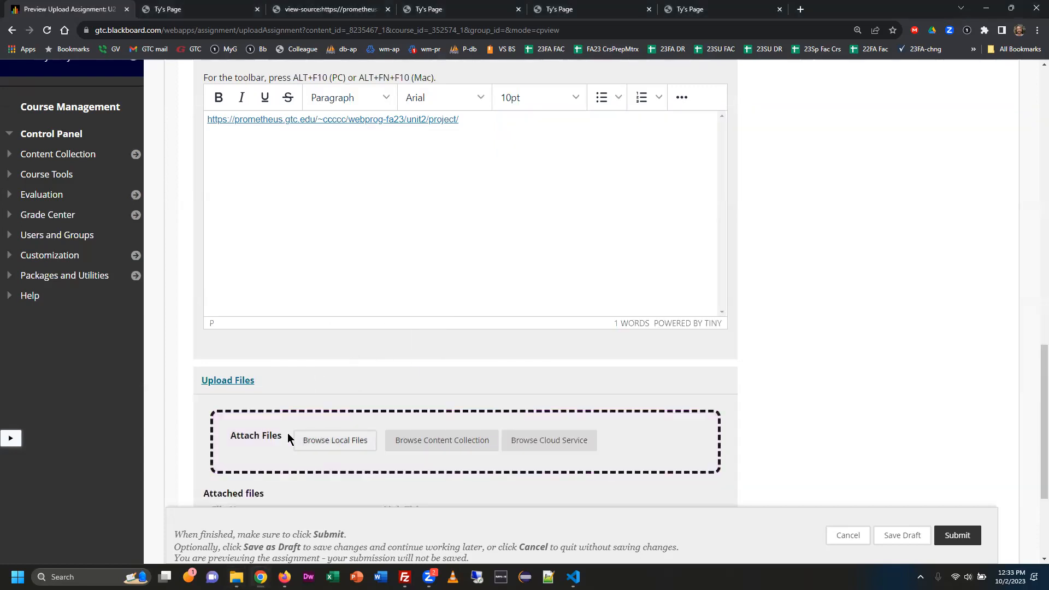
scroll(839, 352, down, 2)
scroll(839, 352, down, 1)
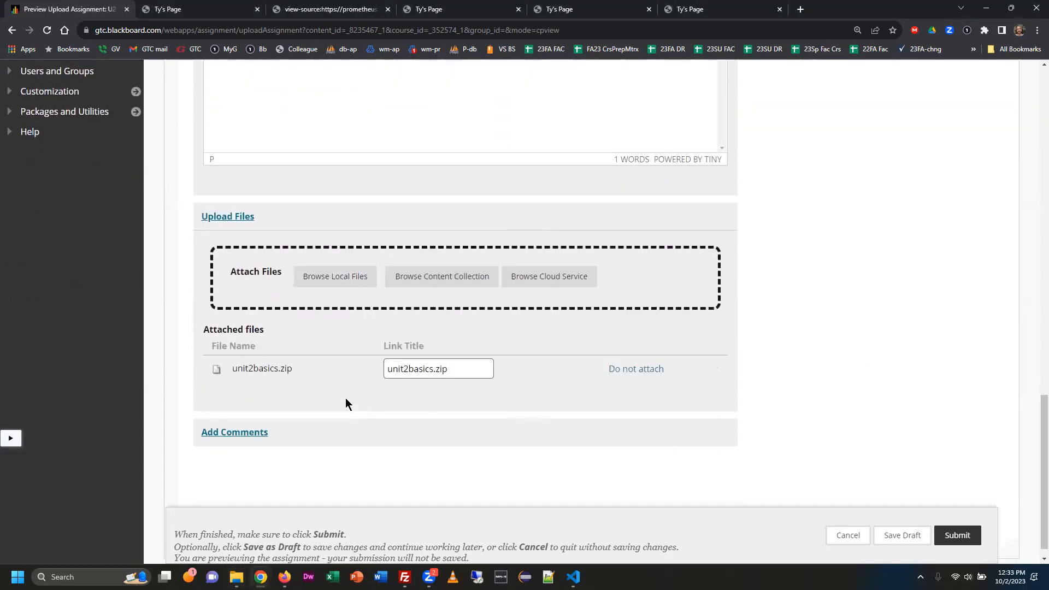
Review the submission's written link and attached zip file, then submit the assignment.
scroll(347, 396, up, 6)
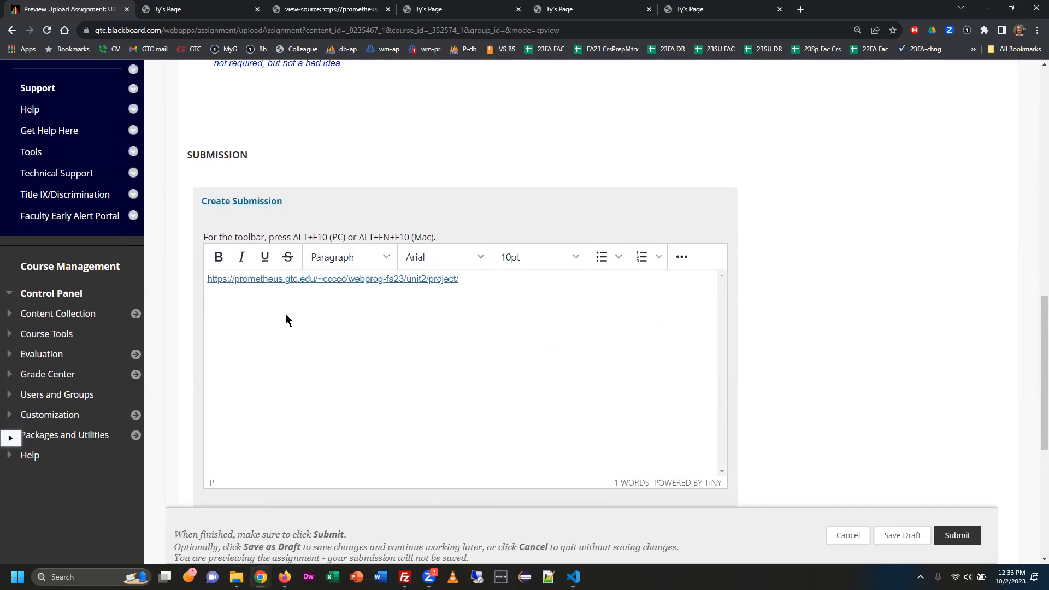
scroll(285, 314, down, 5)
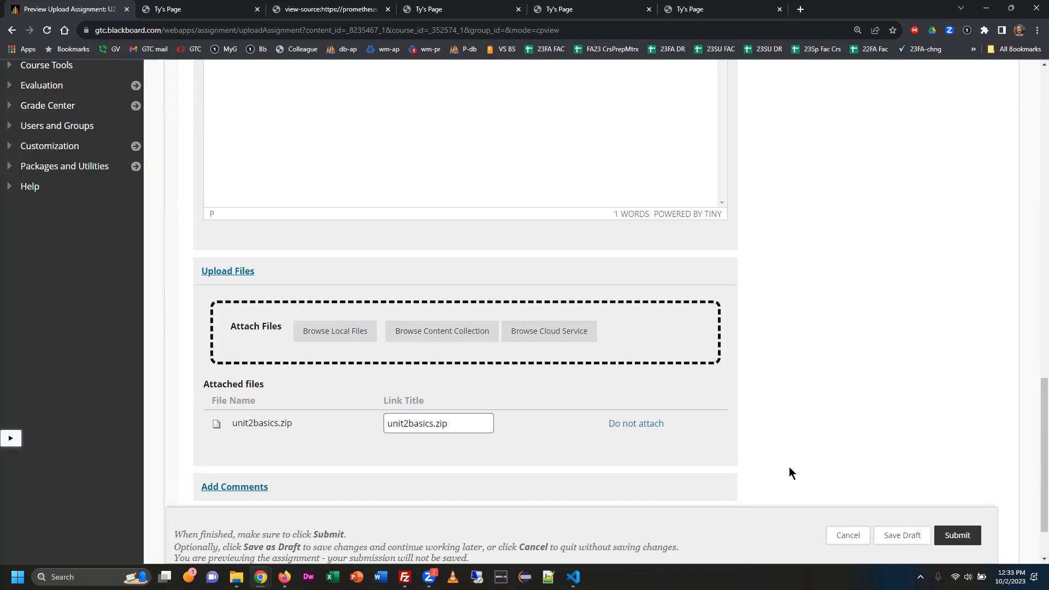
click(969, 539)
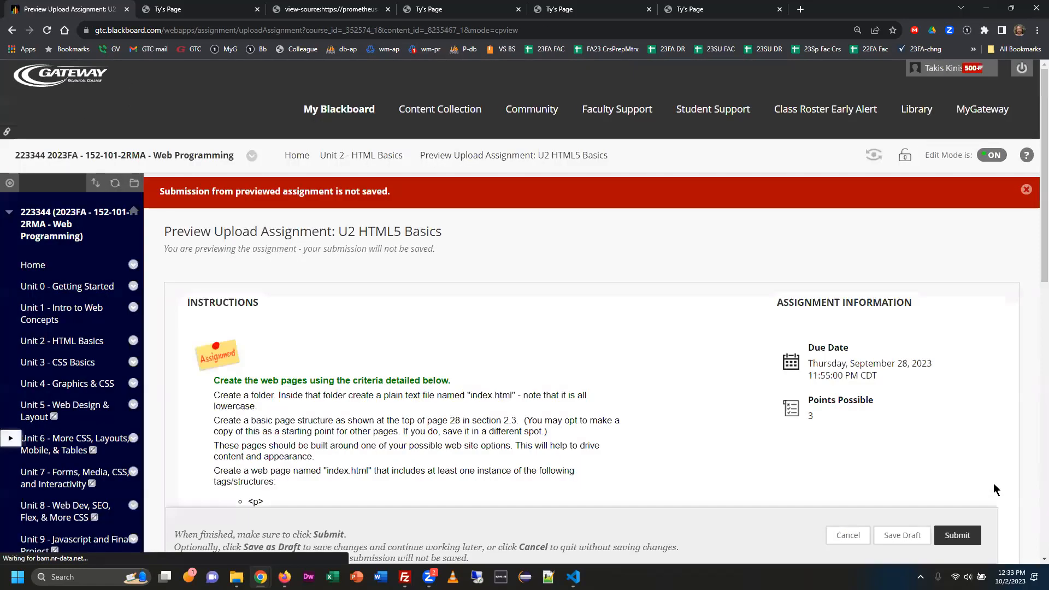